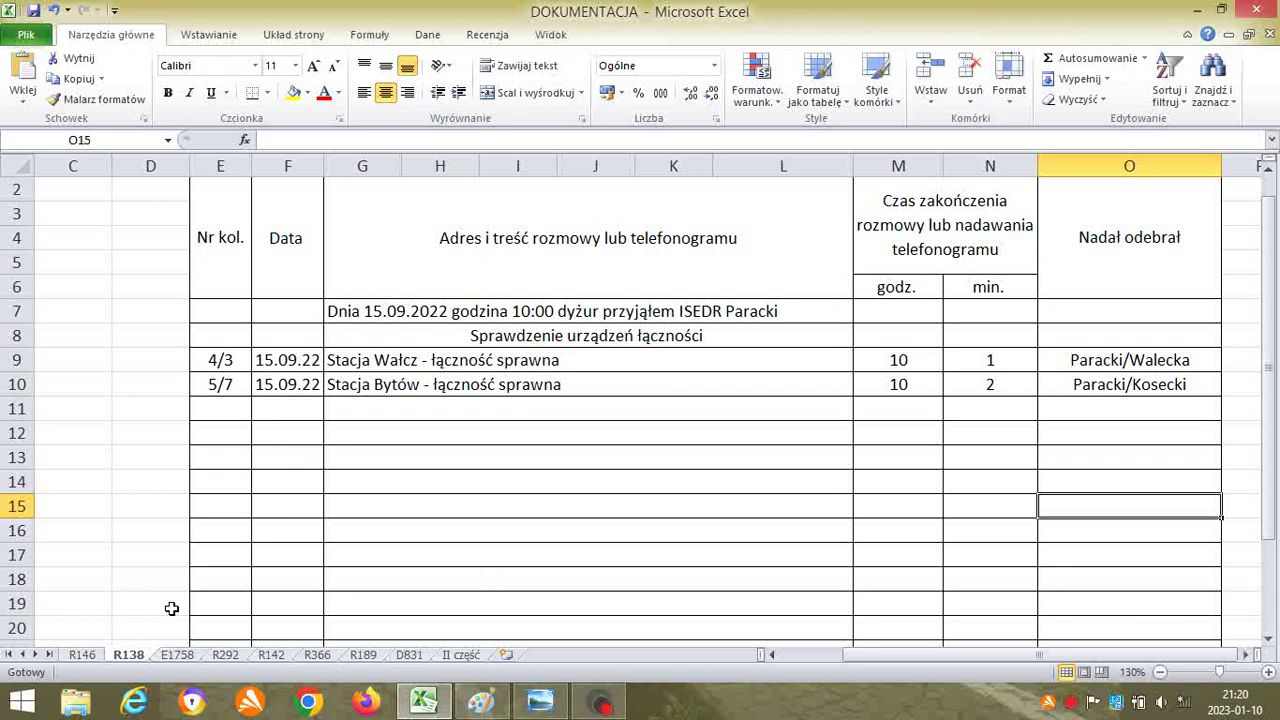
- On sheet R146, after checking the task image, enter even train number 555102 in cell P12 and the remark "Lok" in U12
left_click(96, 654)
left_click(535, 700)
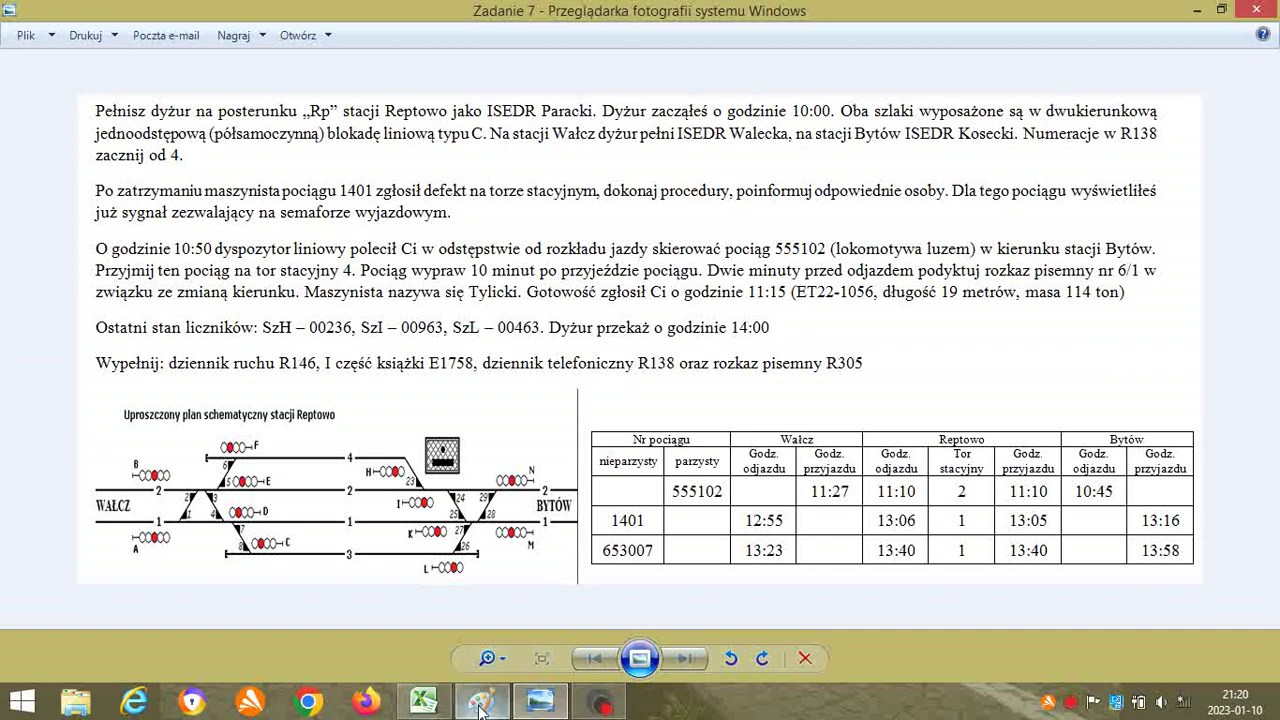
left_click(448, 710)
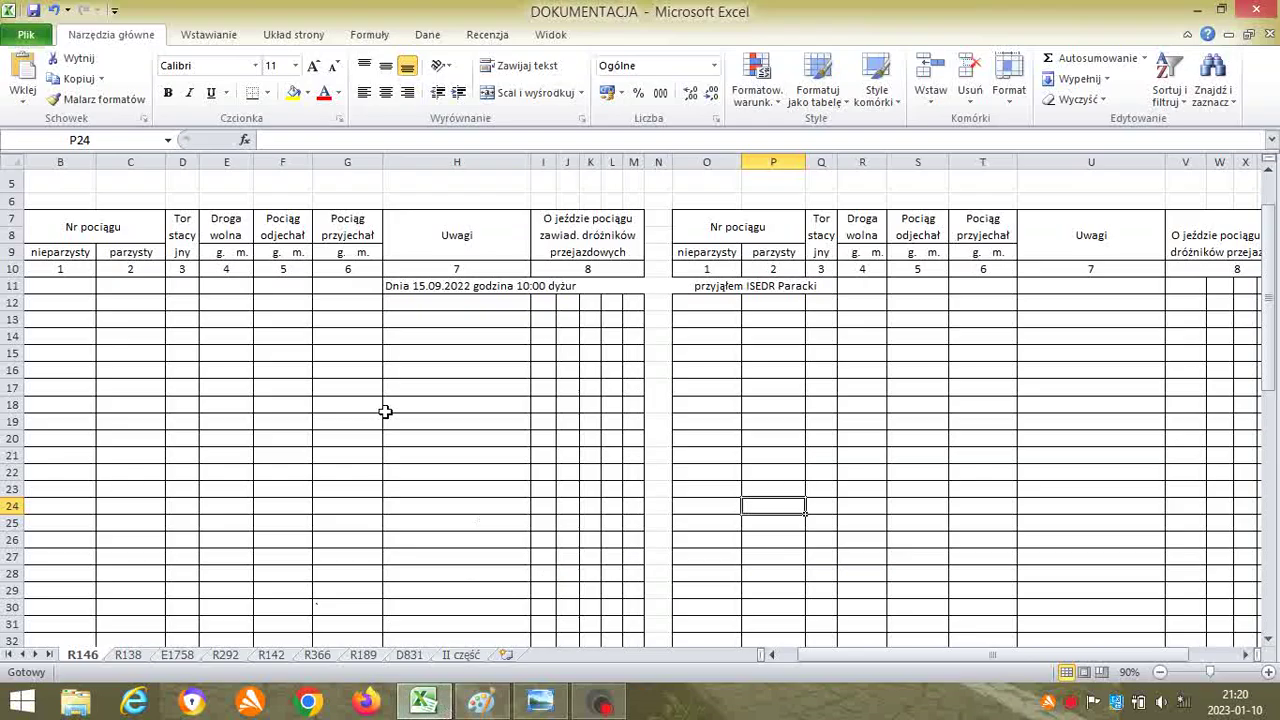
left_click(766, 303)
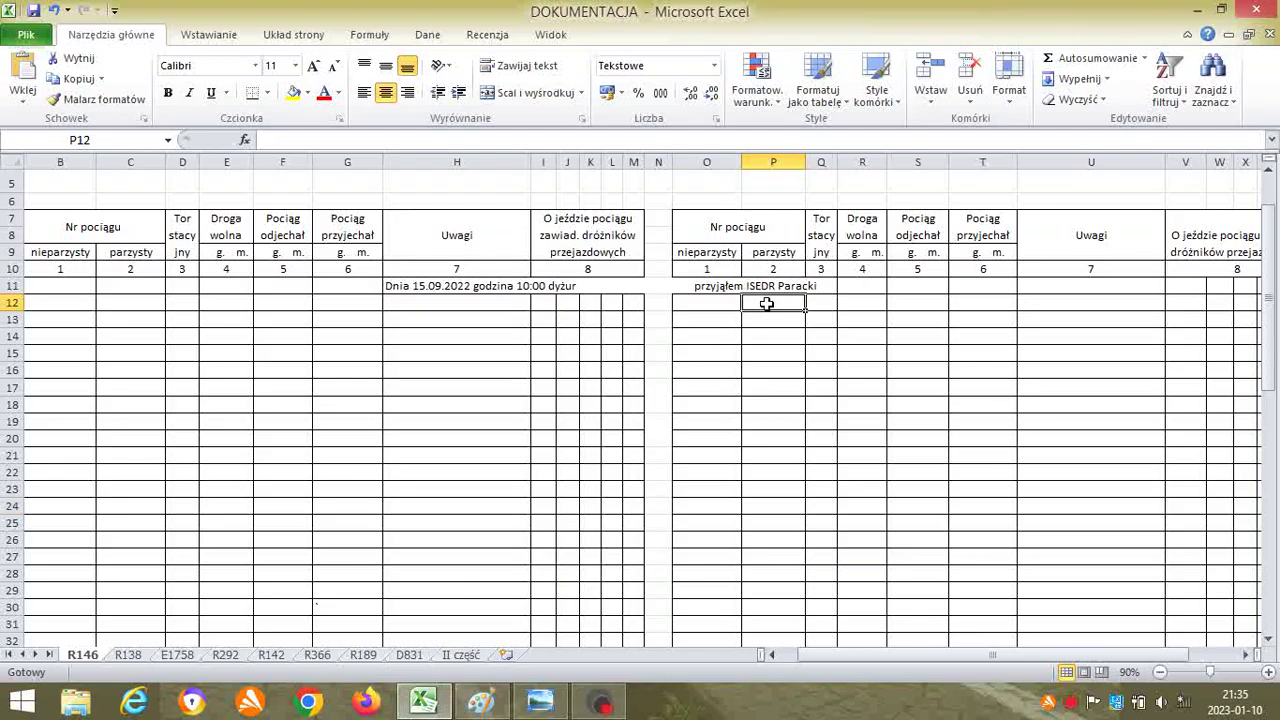
type("55510")
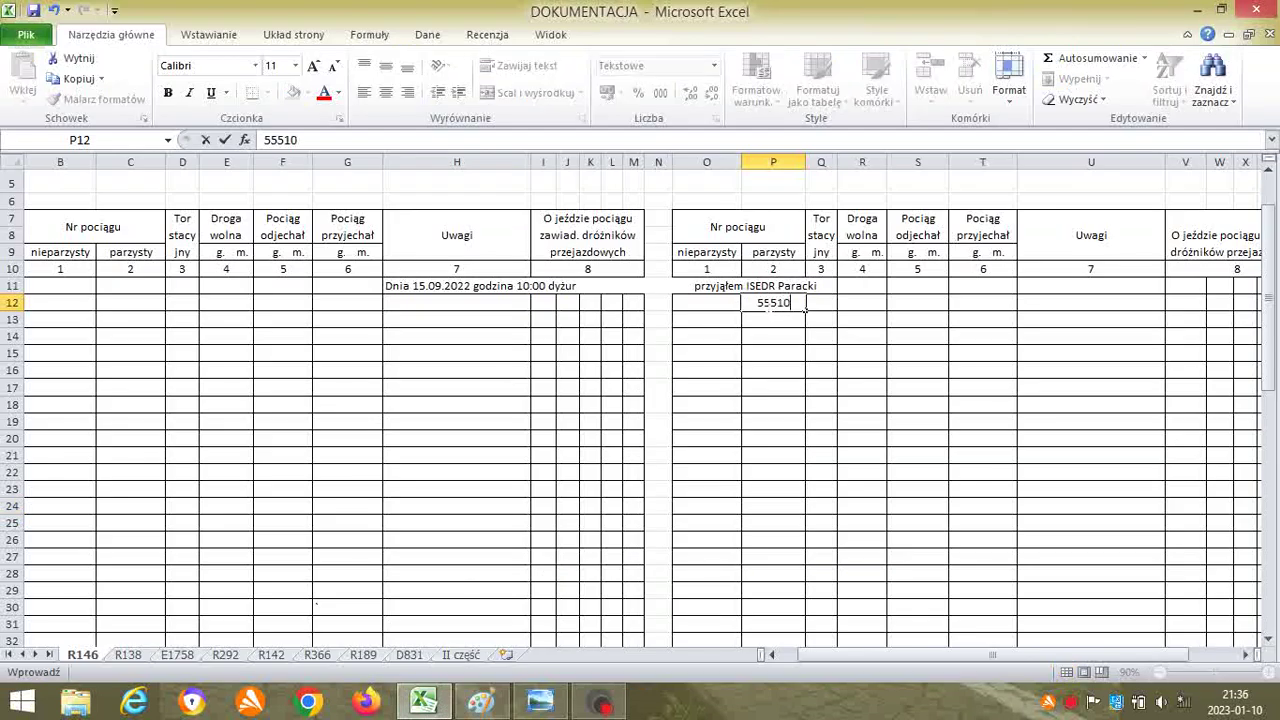
type("2")
left_click(1086, 303)
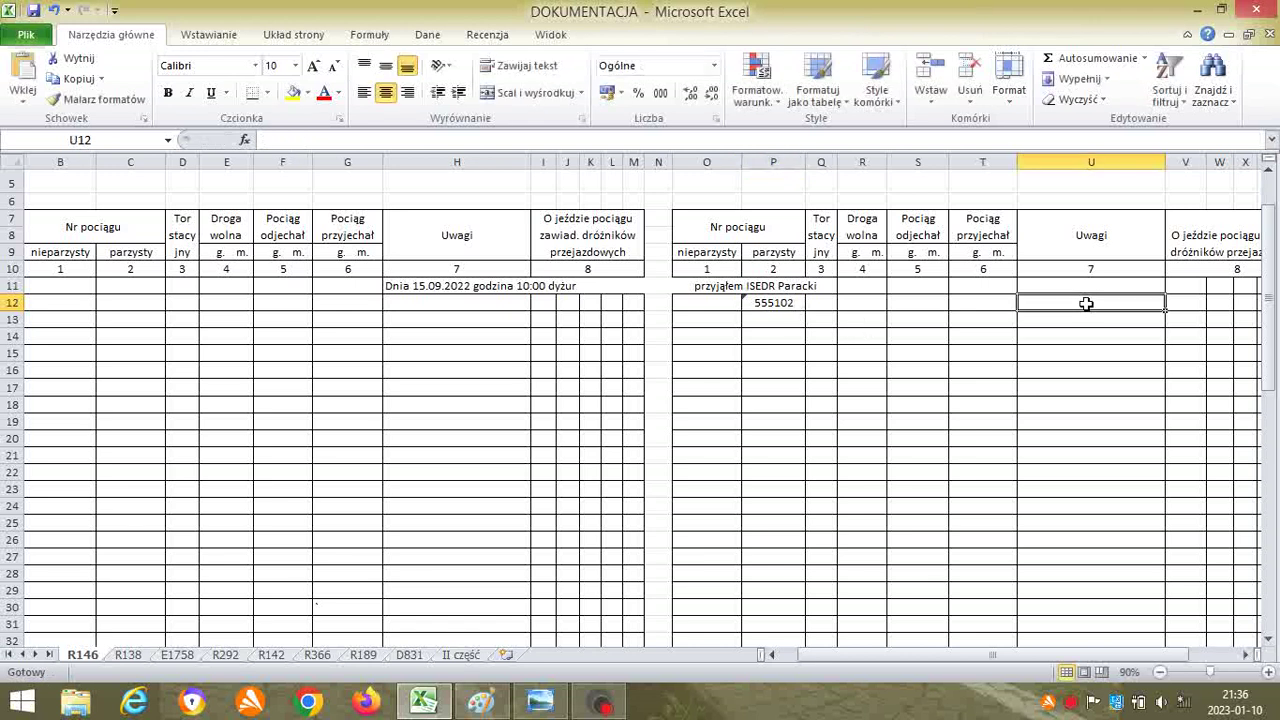
type("Lok")
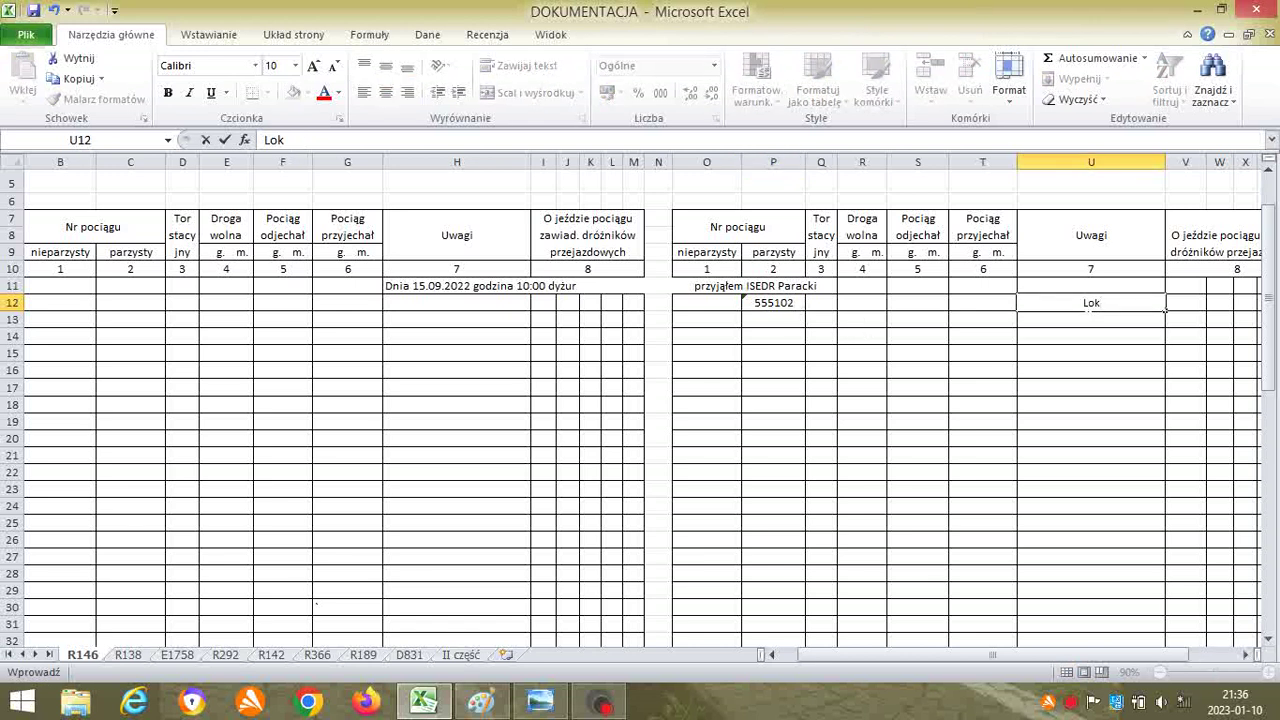
left_click(1082, 372)
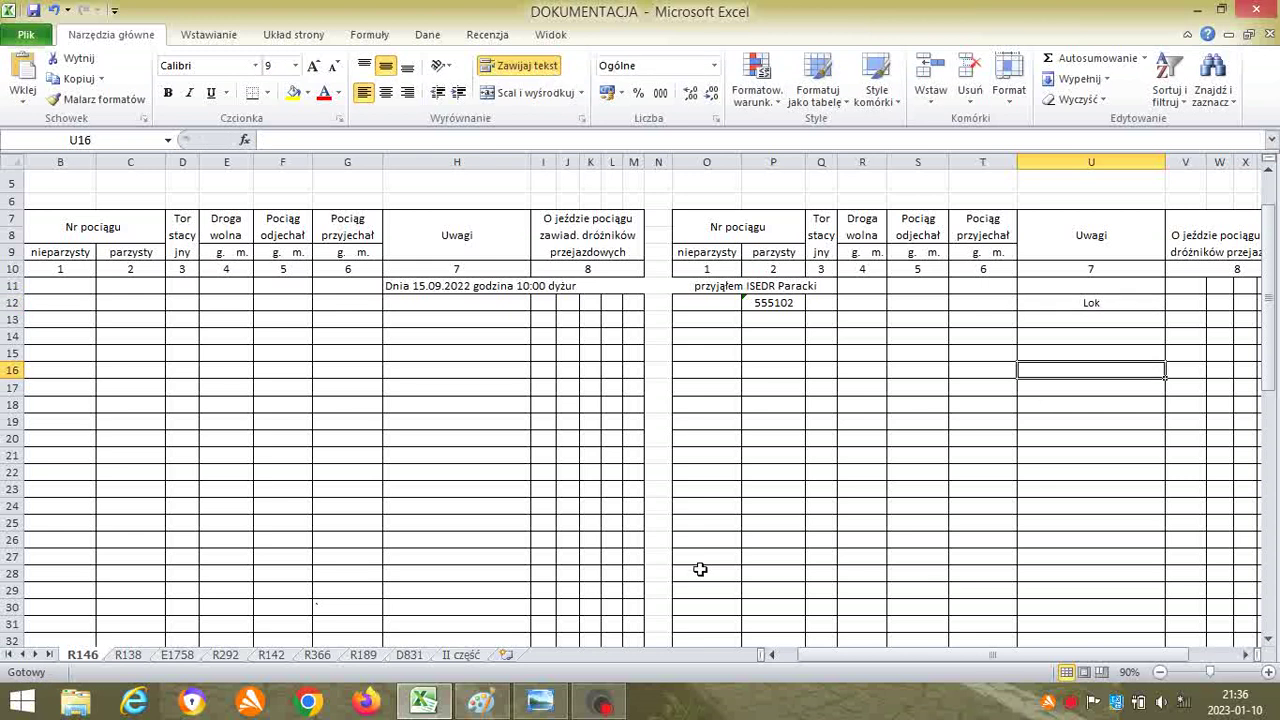
- Consult the task timetable and enter departure time 10:45 in S12 and station track 2 in Q12 for train 555102
left_click(537, 704)
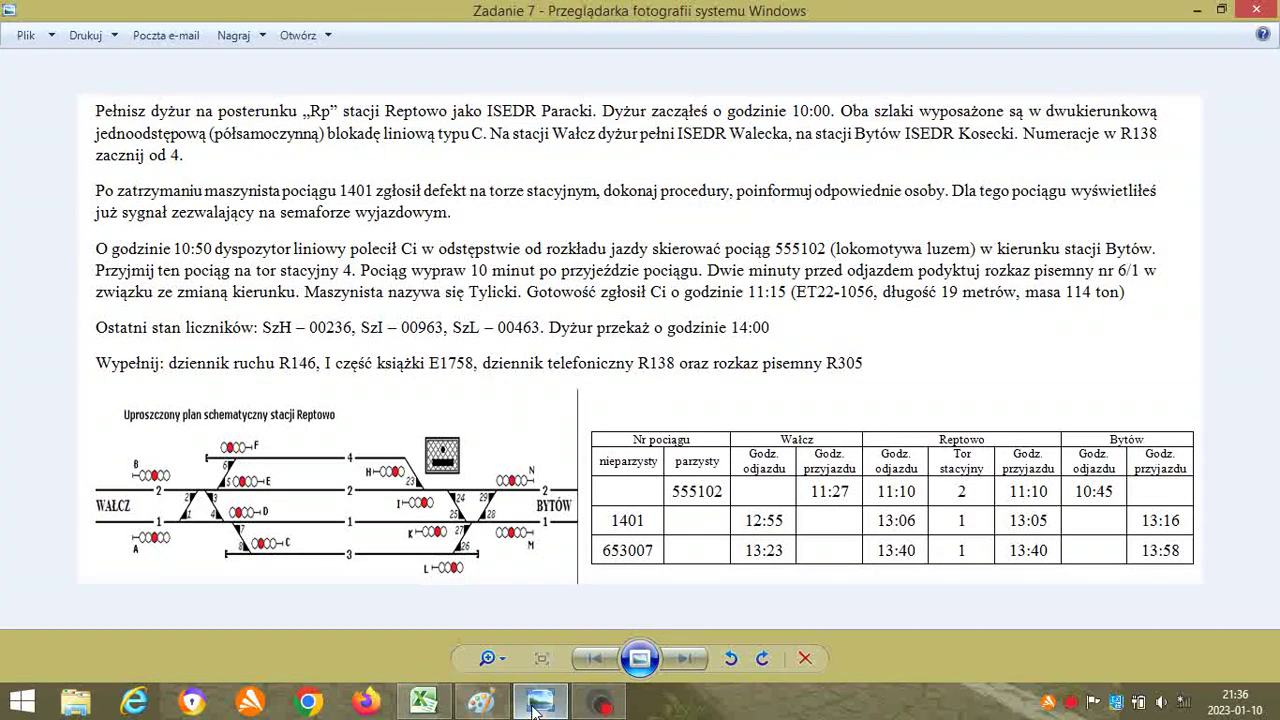
left_click(537, 704)
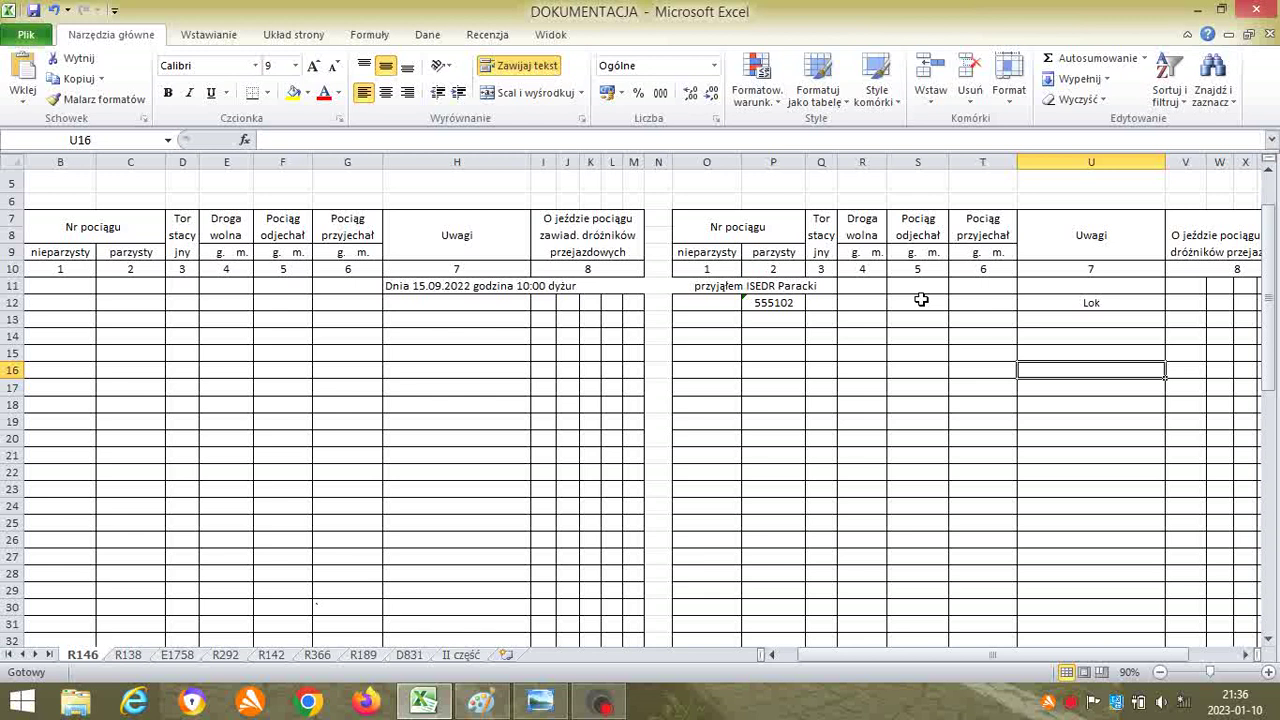
left_click(920, 300)
type("10:45")
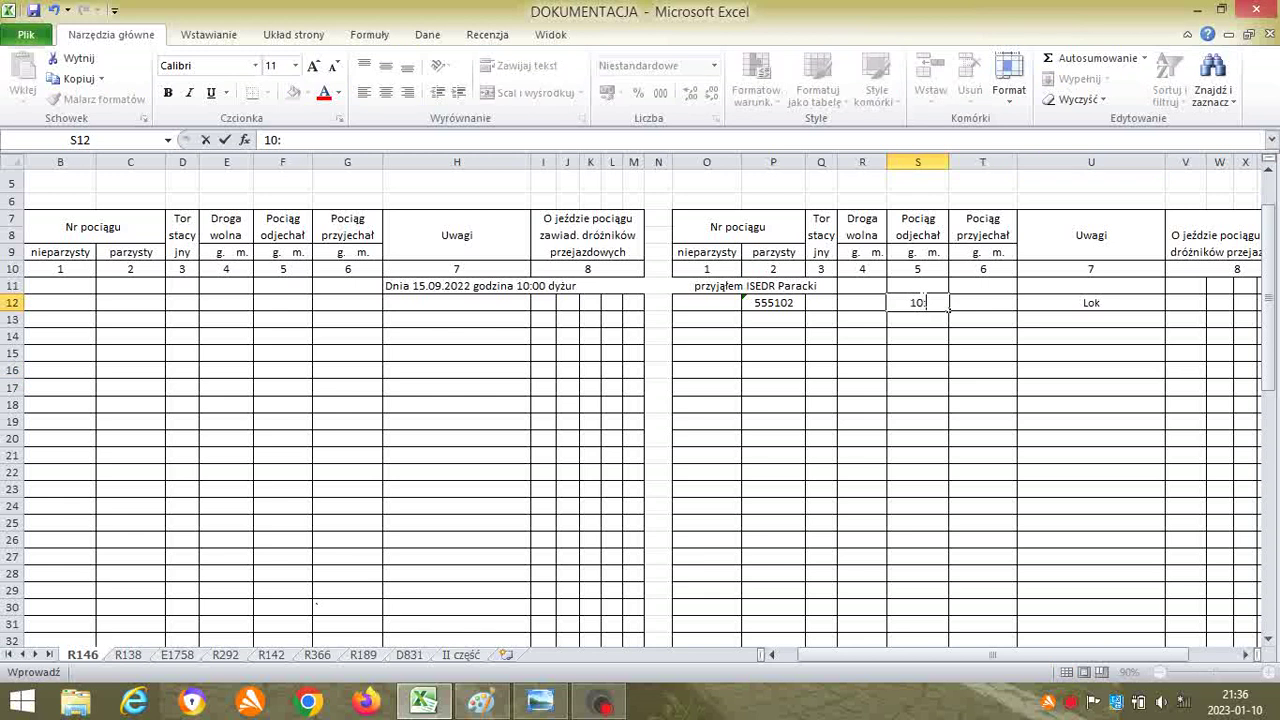
left_click(920, 365)
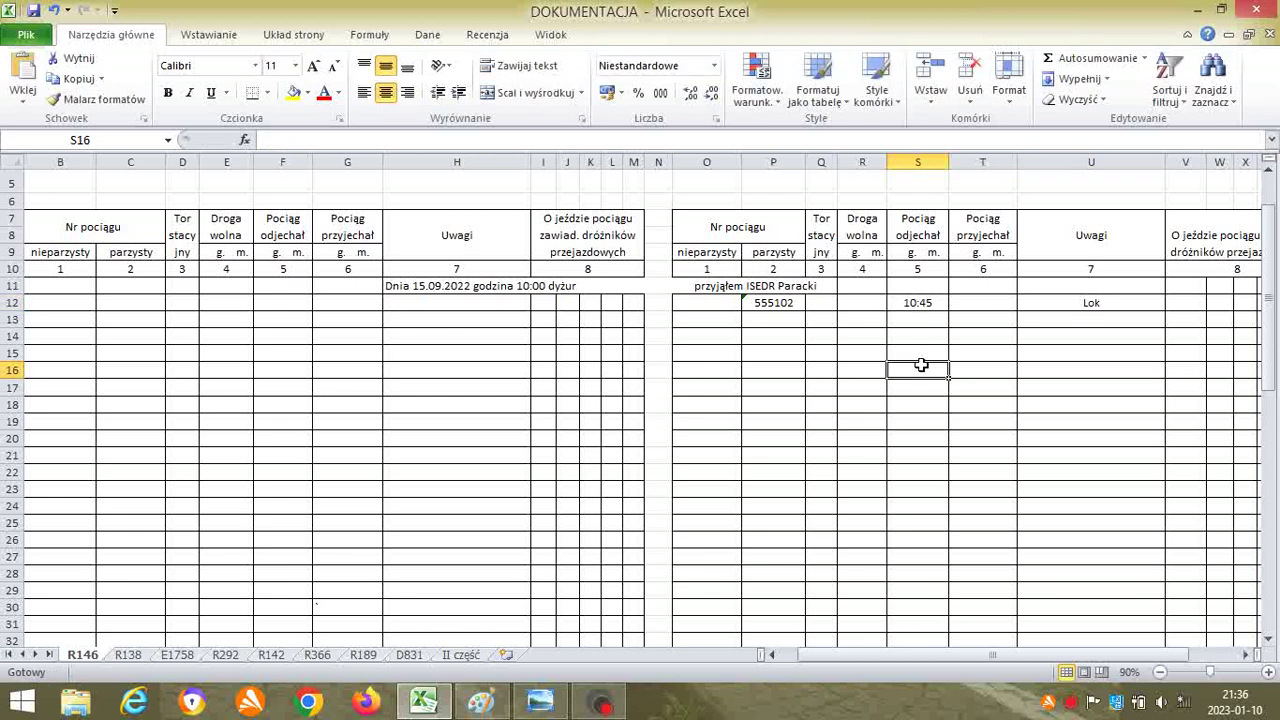
left_click(829, 300)
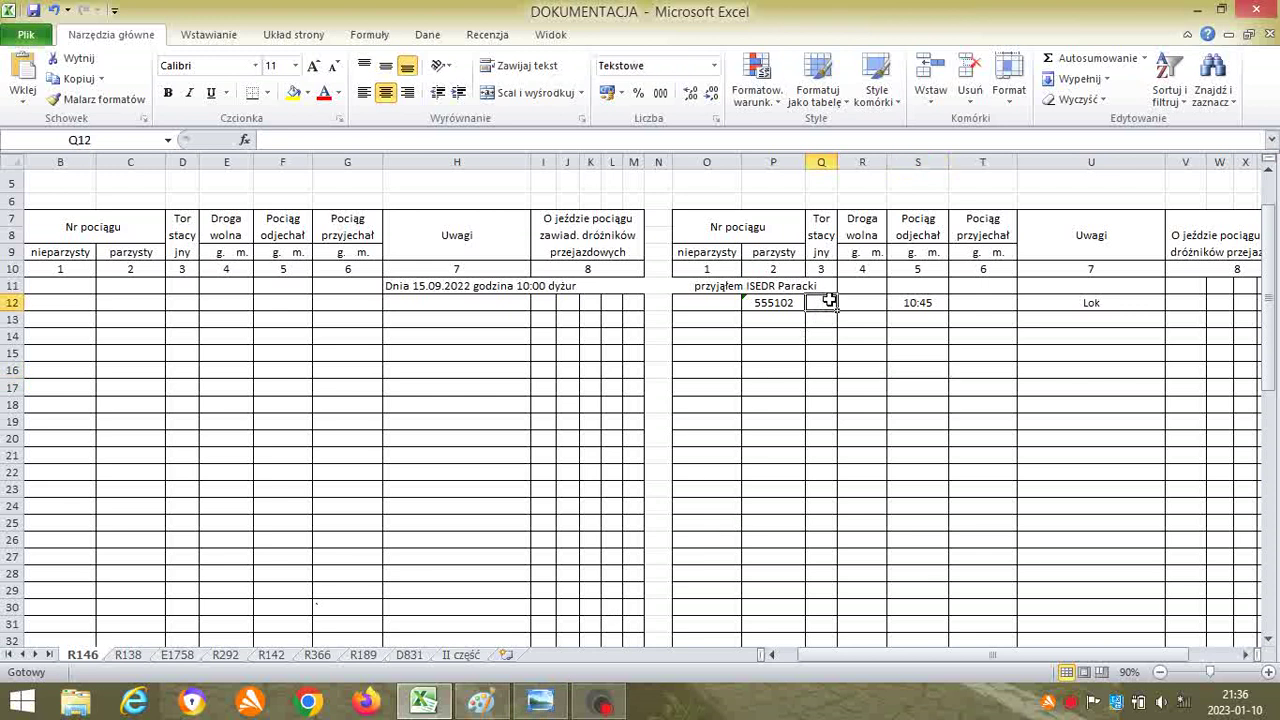
type("2")
left_click(829, 385)
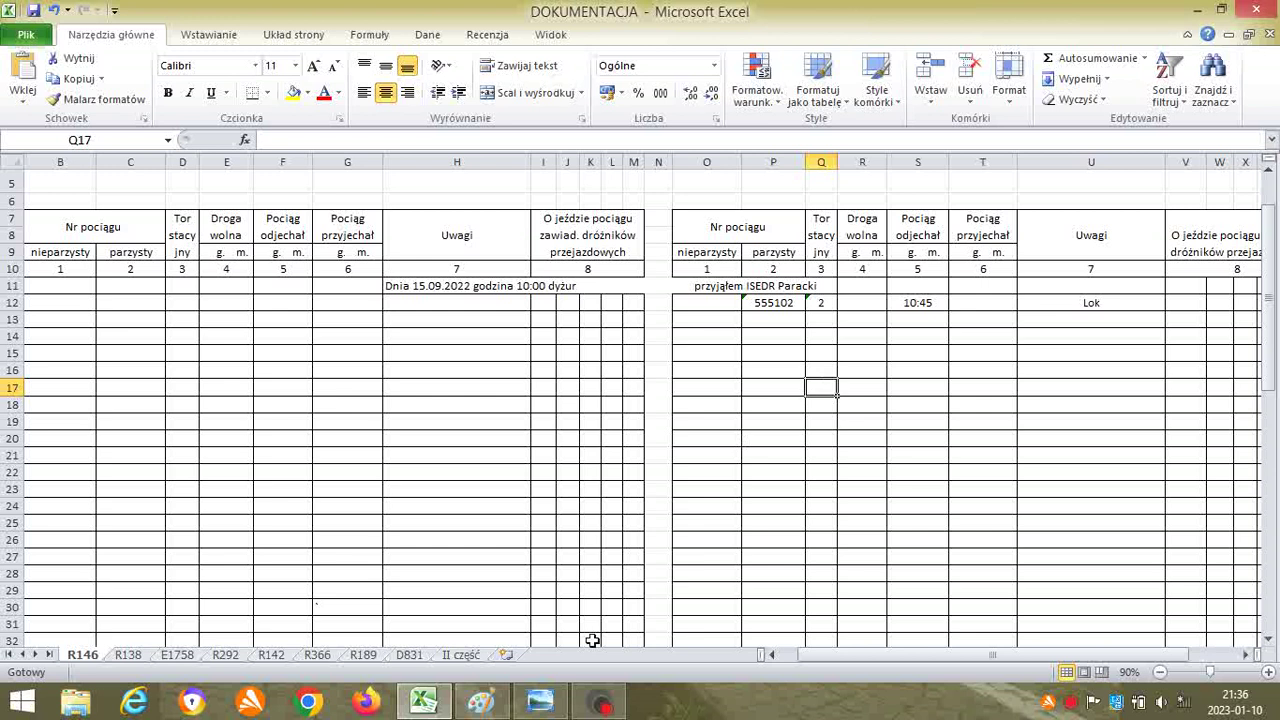
- Recheck the task image and, on sheet R138, start row 11 with entry number 6 and date 15.09.22
left_click(548, 704)
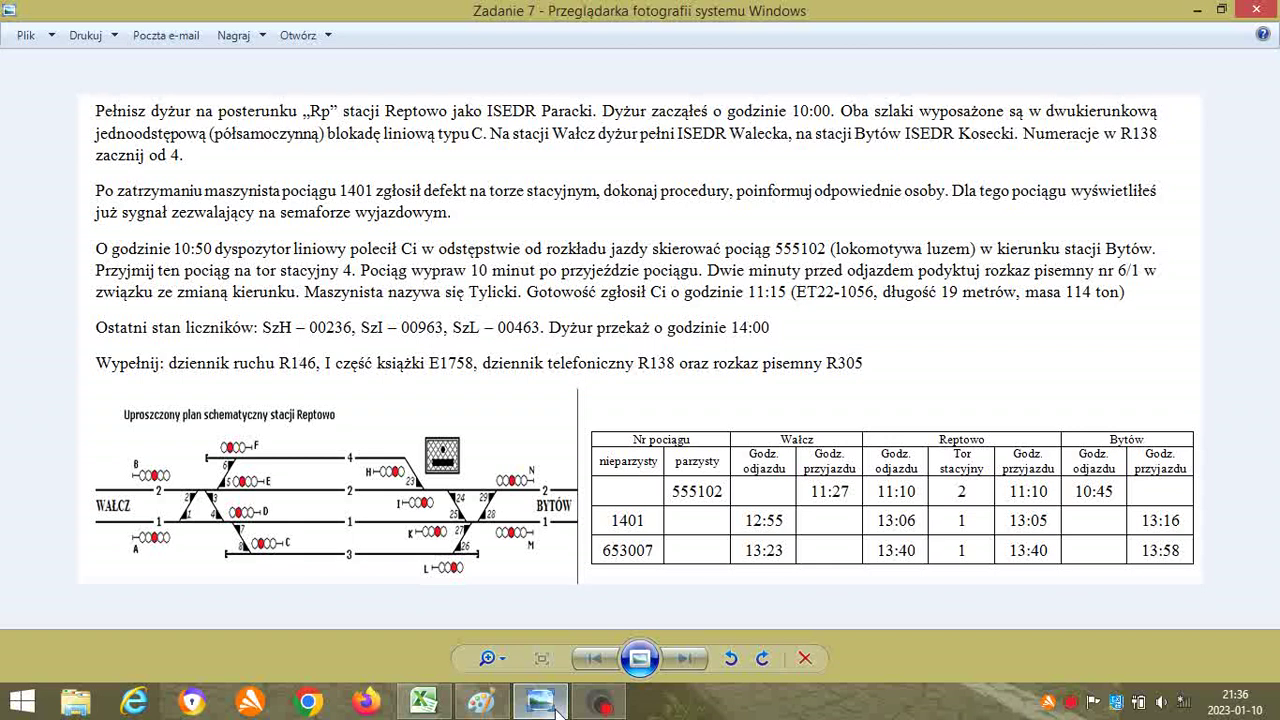
left_click(423, 702)
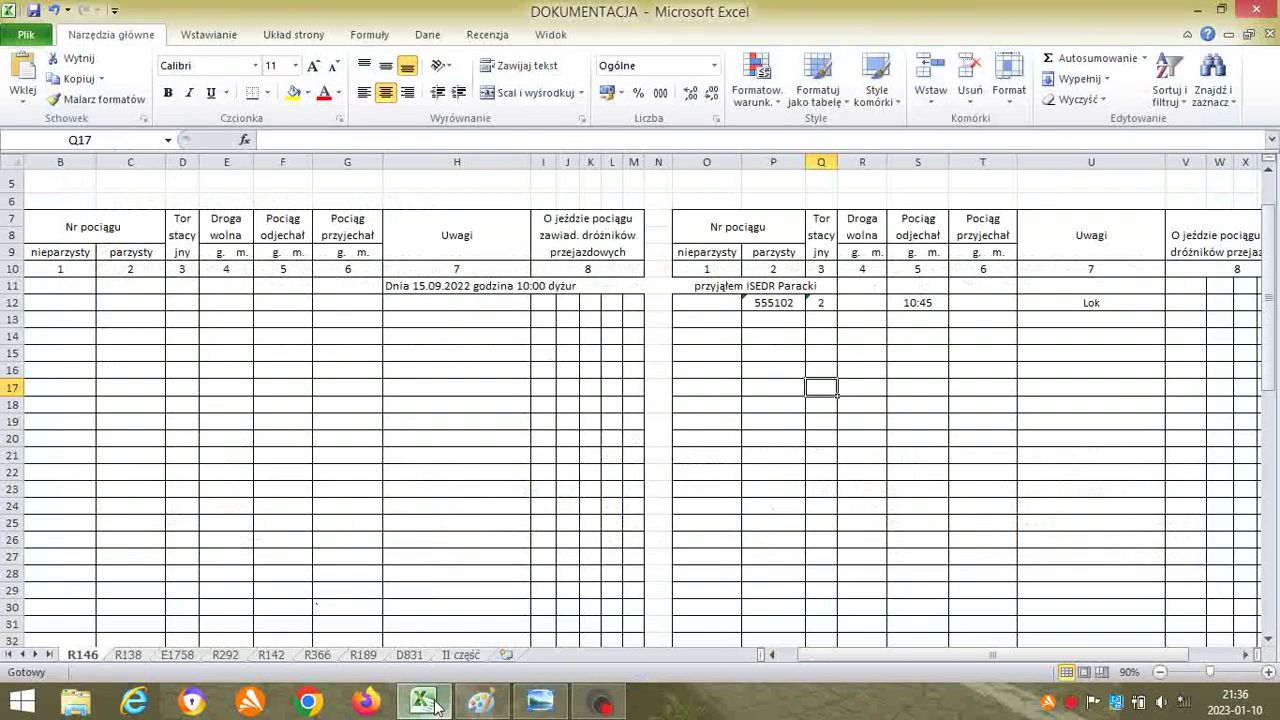
left_click(133, 658)
left_click(241, 409)
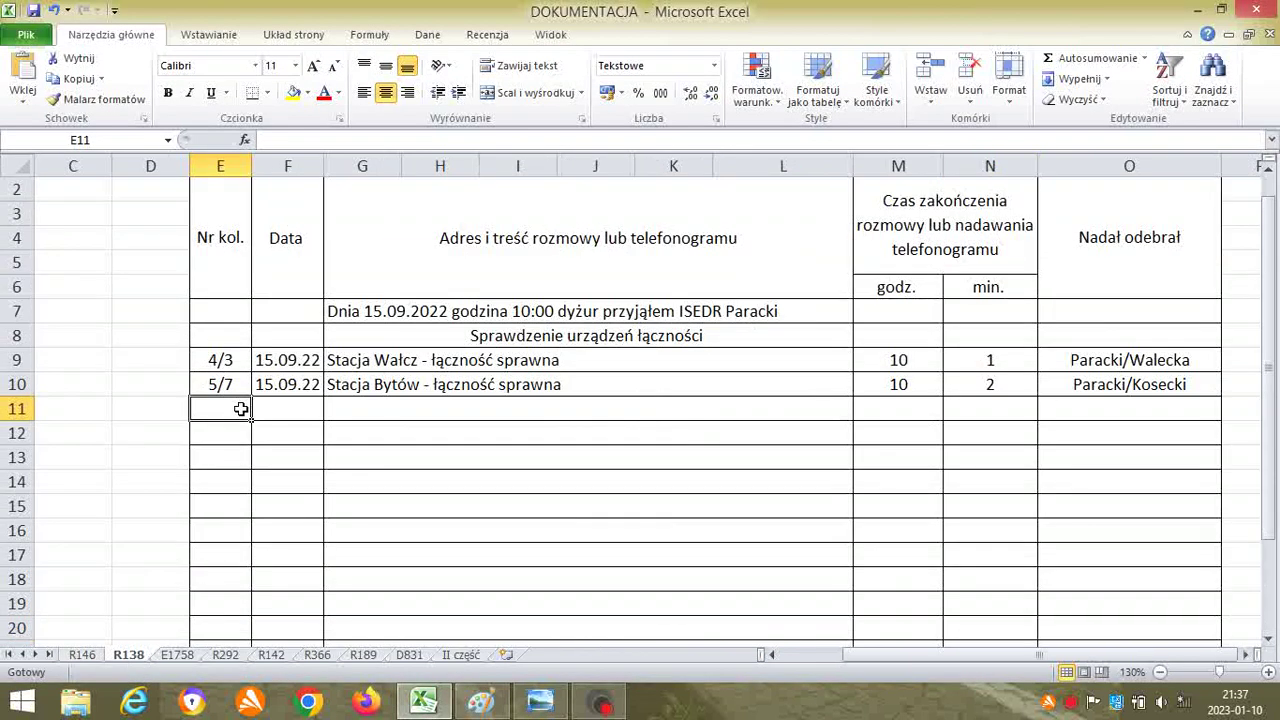
type("6")
left_click(300, 408)
type("15")
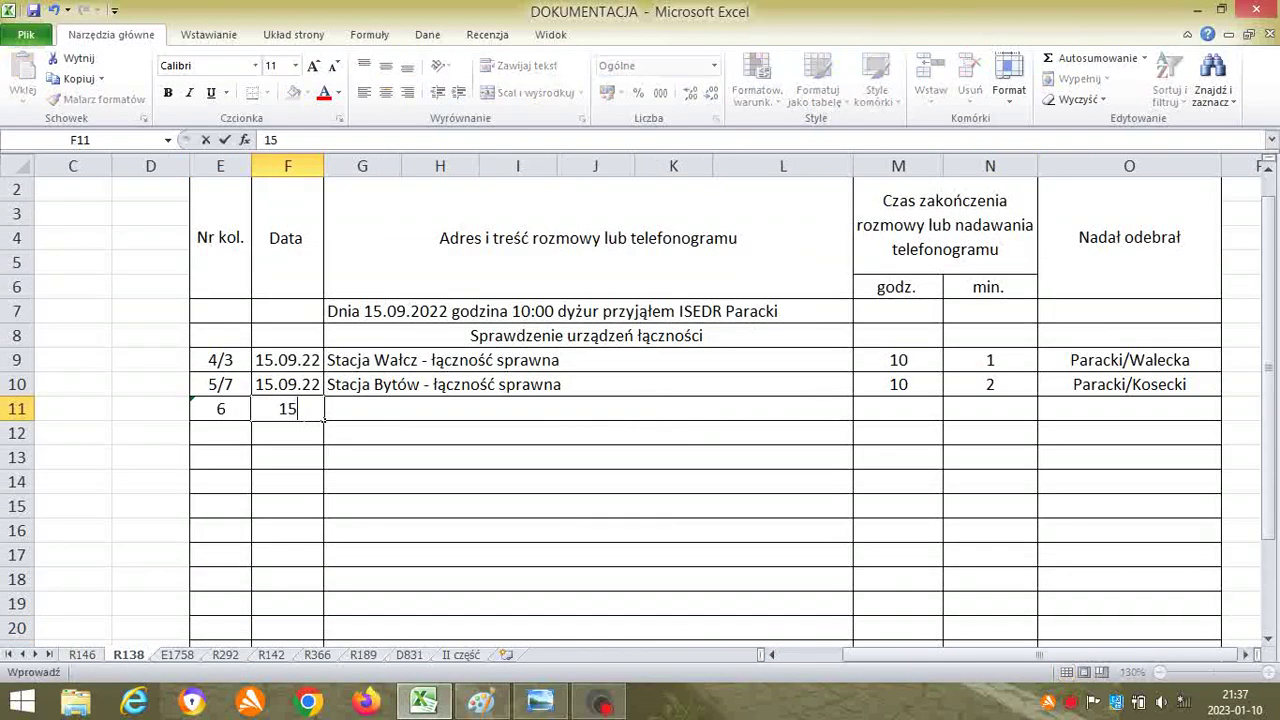
type(".09.22")
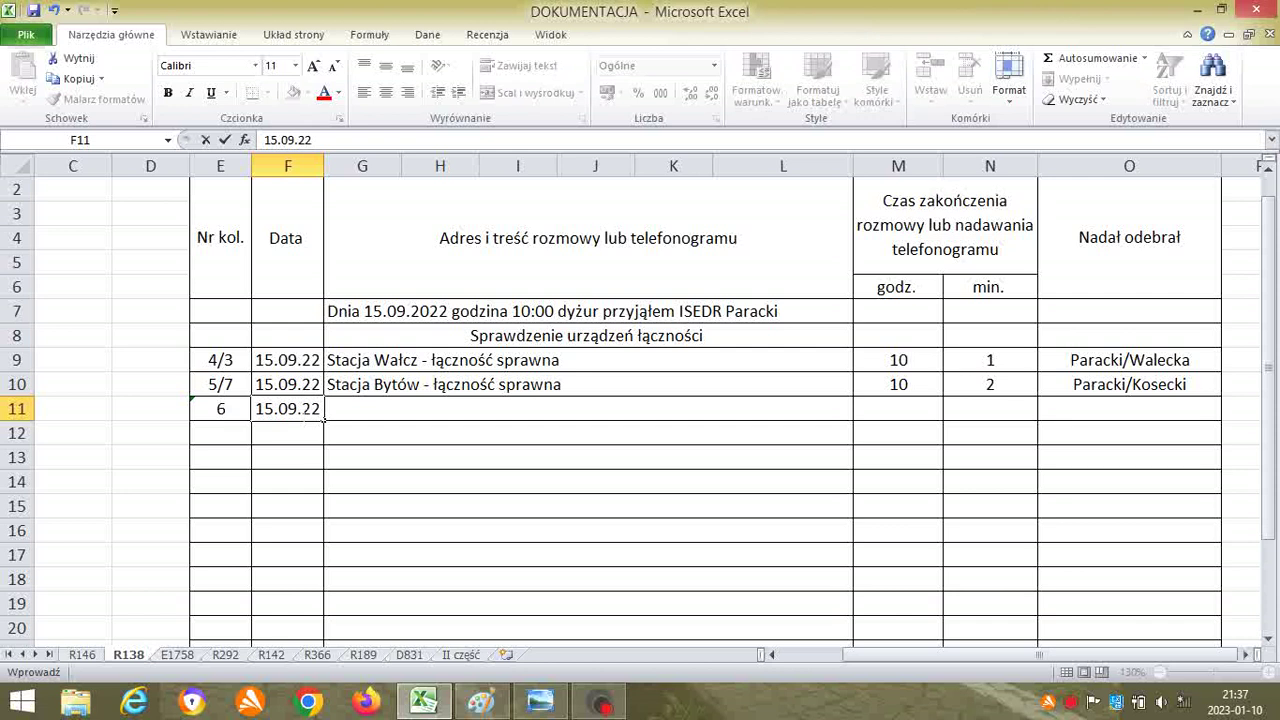
left_click(366, 416)
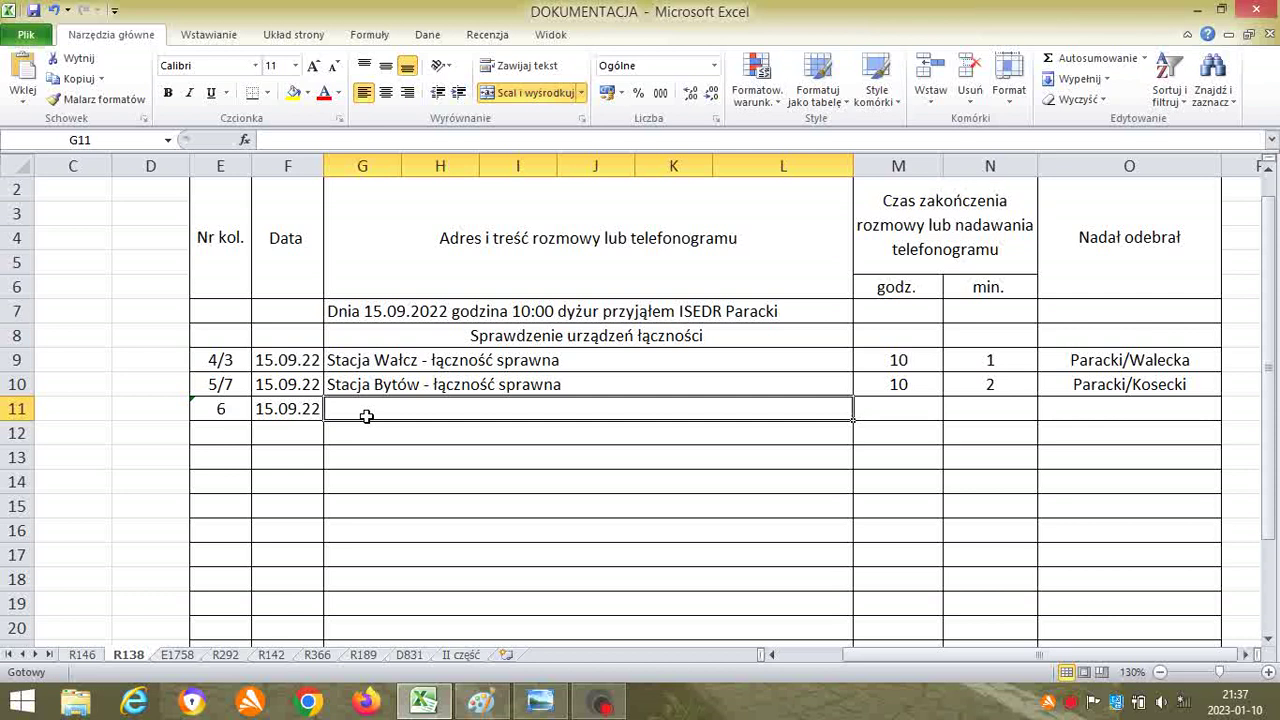
type("Na polec")
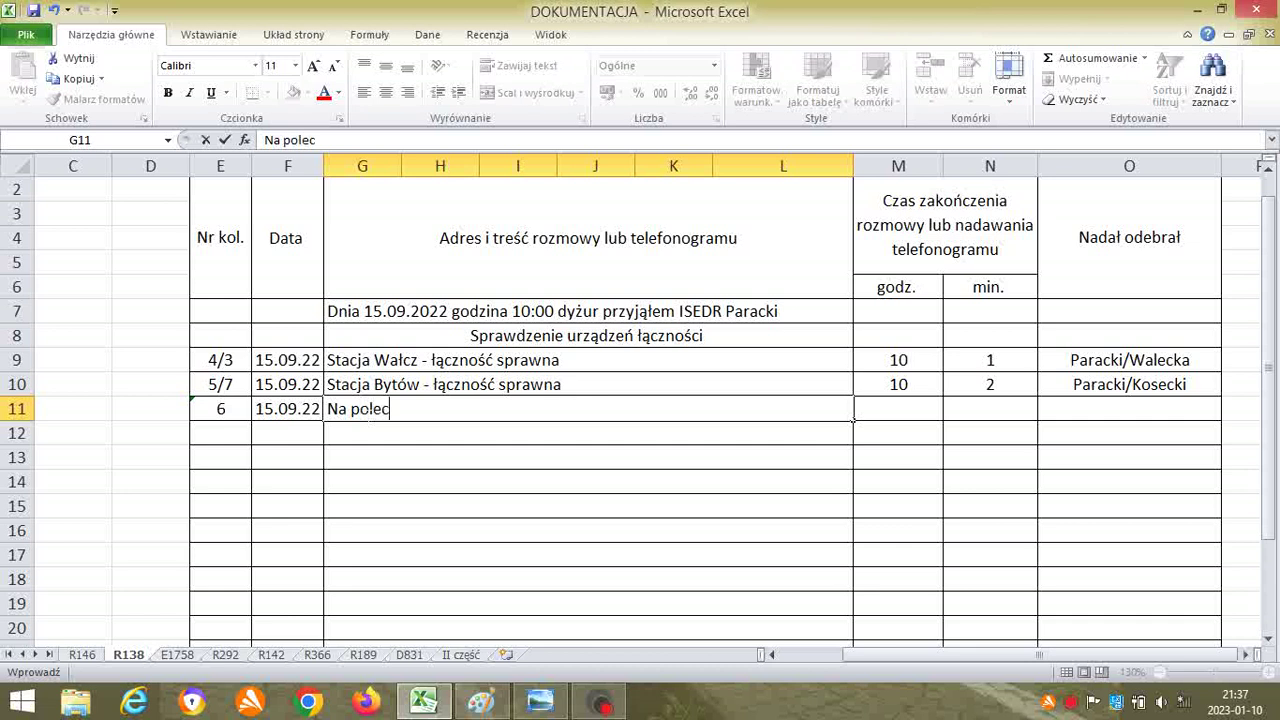
type("enie d")
key("BackSpace")
key("BackSpace")
key("BackSpace")
key("BackSpace")
key("BackSpace")
key("BackSpace")
key("BackSpace")
key("BackSpace")
key("BackSpace")
key("BackSpace")
key("BackSpace")
key("BackSpace")
key("BackSpace")
key("BackSpace")
- Enter "Dyspozytor liniowy polecił pociąg 555102 skierować w kierunku stacji" as the message text in cell G11
type("Dys")
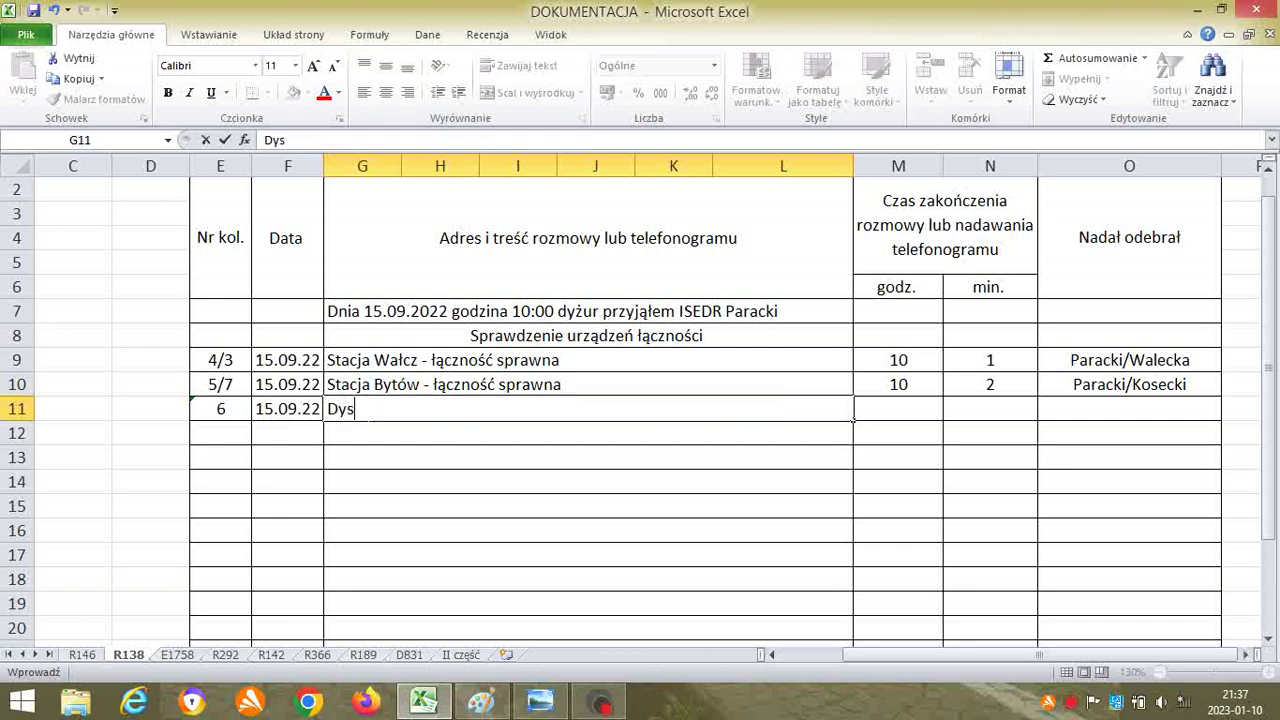
type("pozytor li")
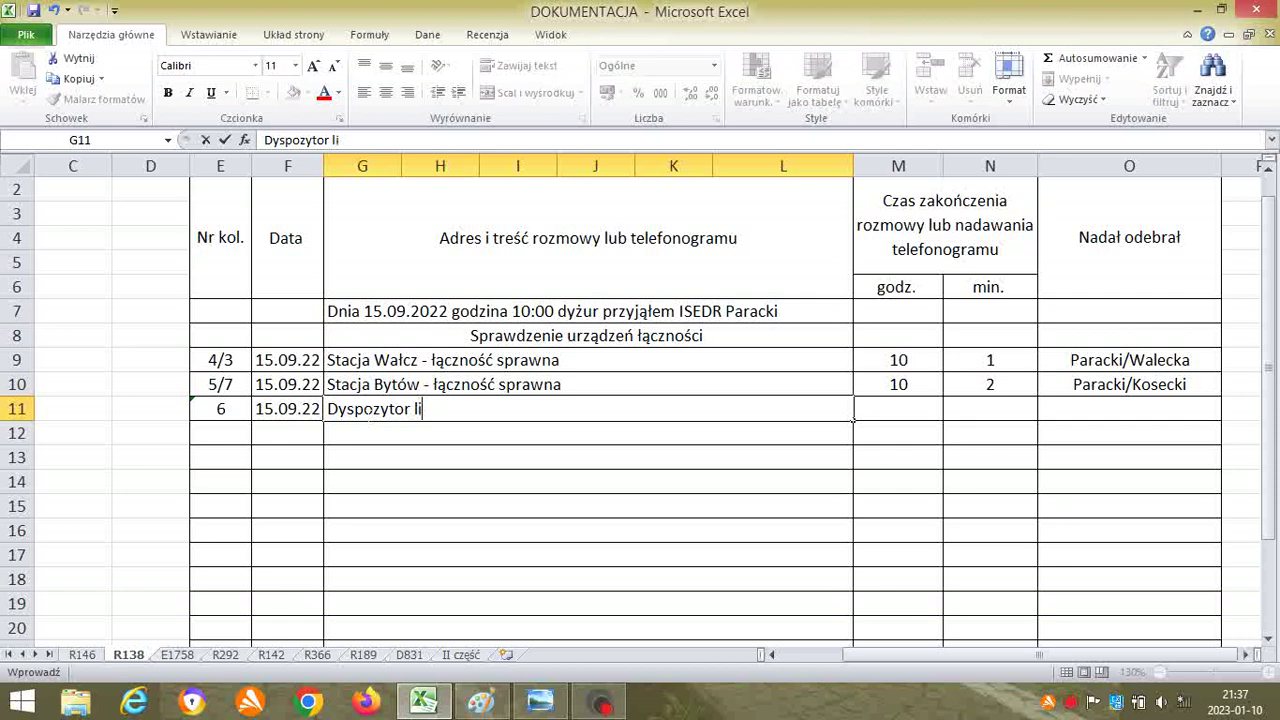
type("niowy polecen")
key("BackSpace")
key("BackSpace")
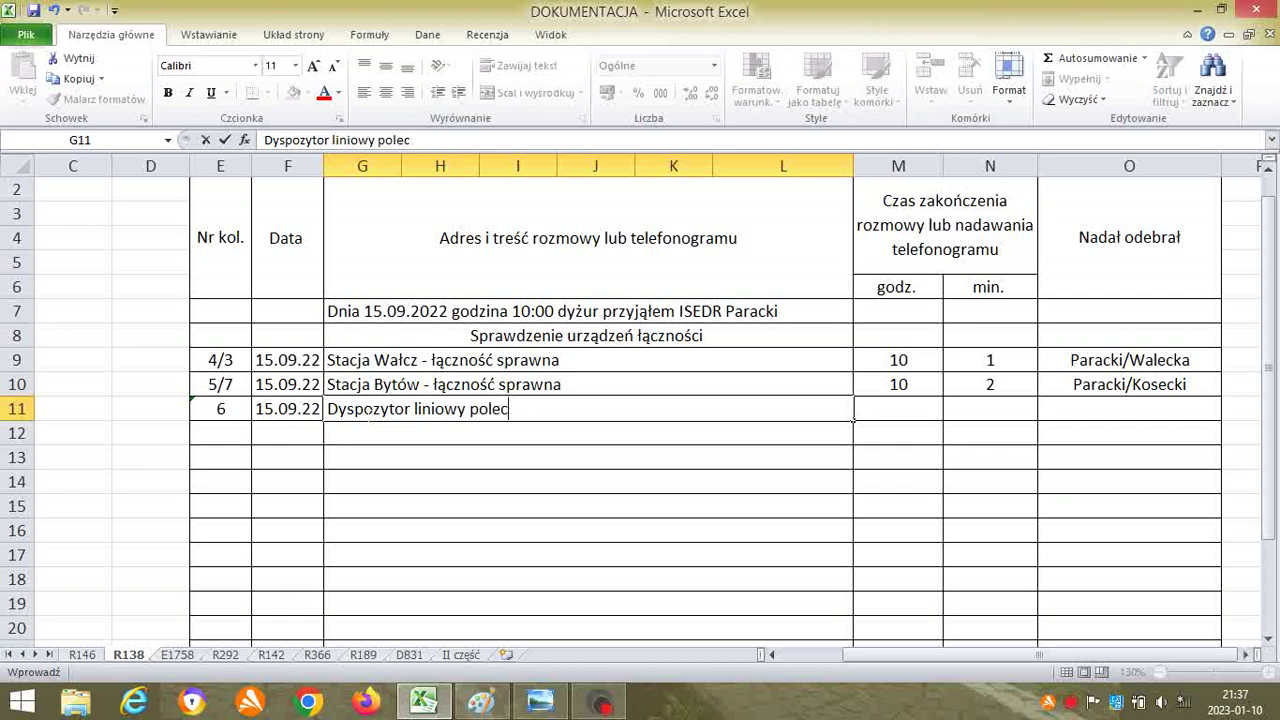
type("ił pociąg 5")
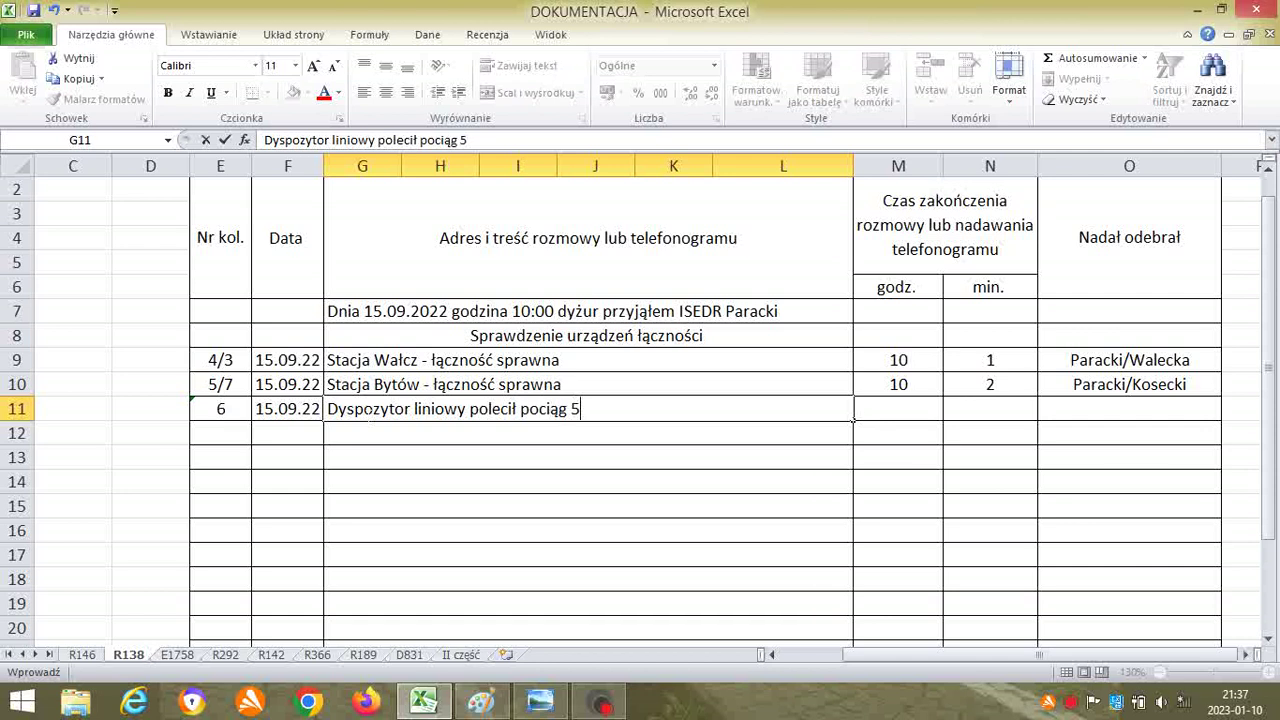
type("55102 sk")
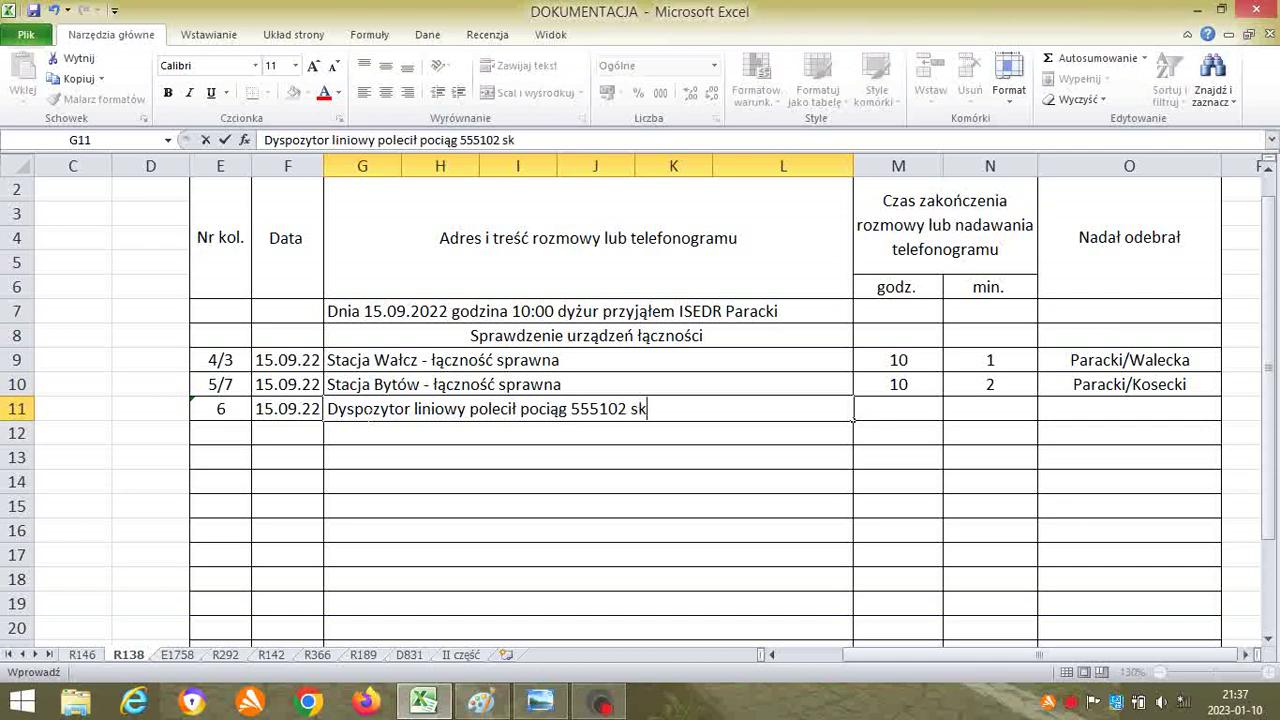
type("ierować w ")
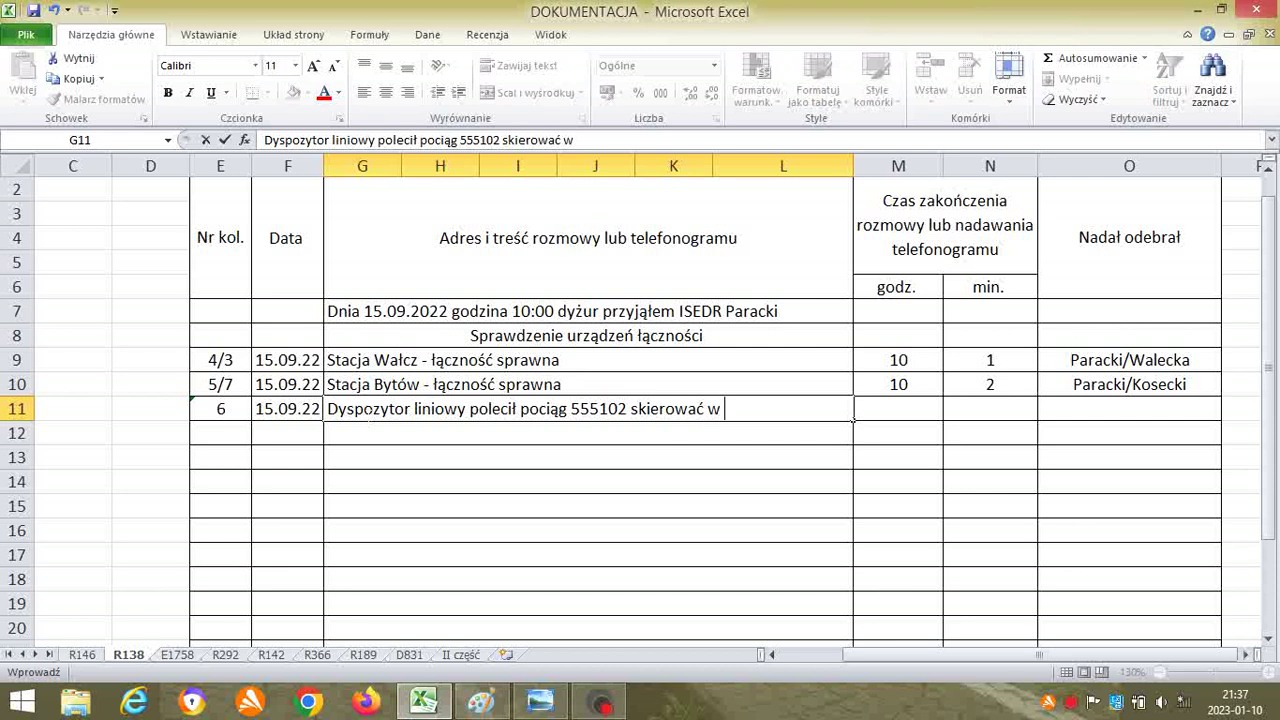
type("kierunku stacji")
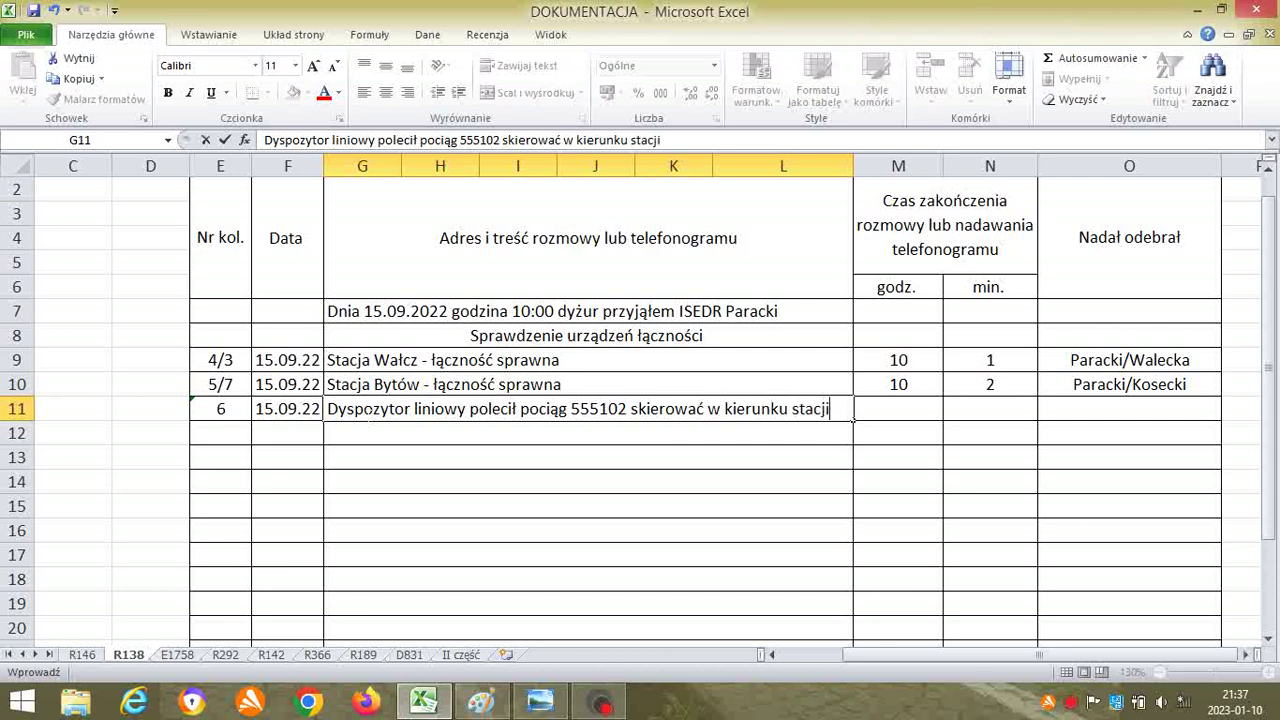
key("Return")
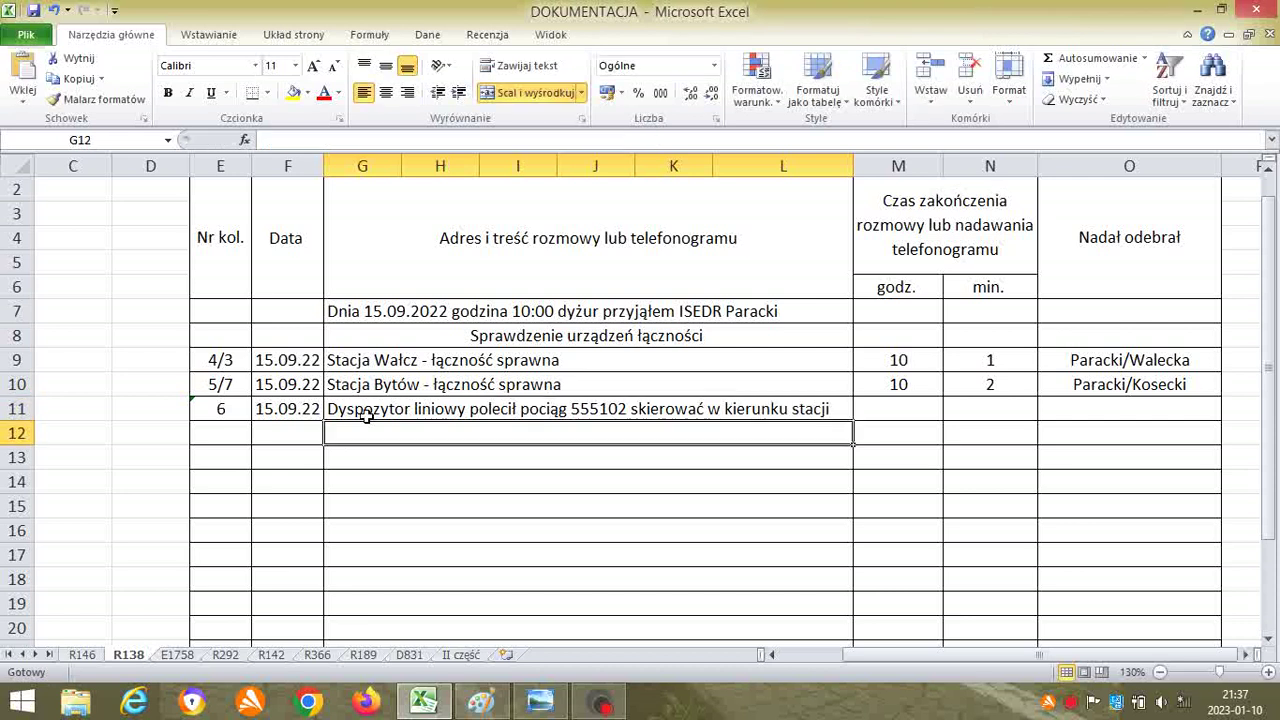
- Continue the message in cell G12 with "Bytów w odstępstwie od rozkładu jazdy. W związku z powyższym"
type("Bytów w od")
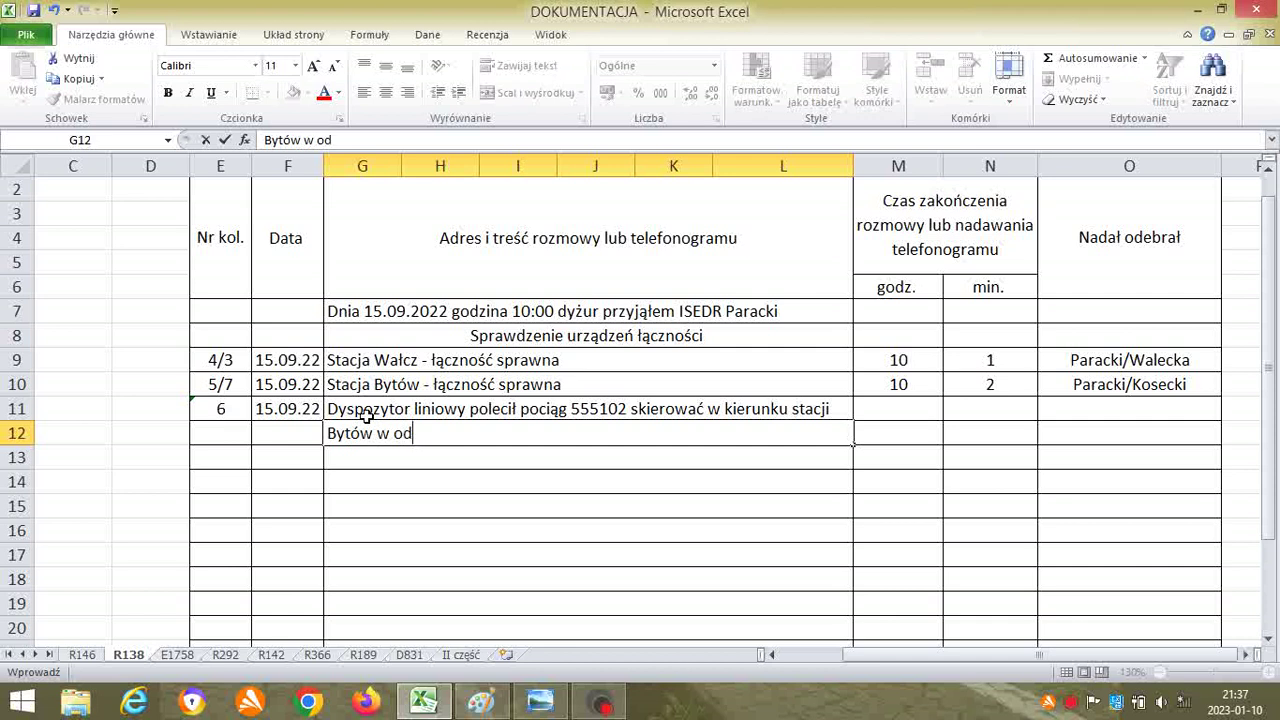
type("stępstwie ")
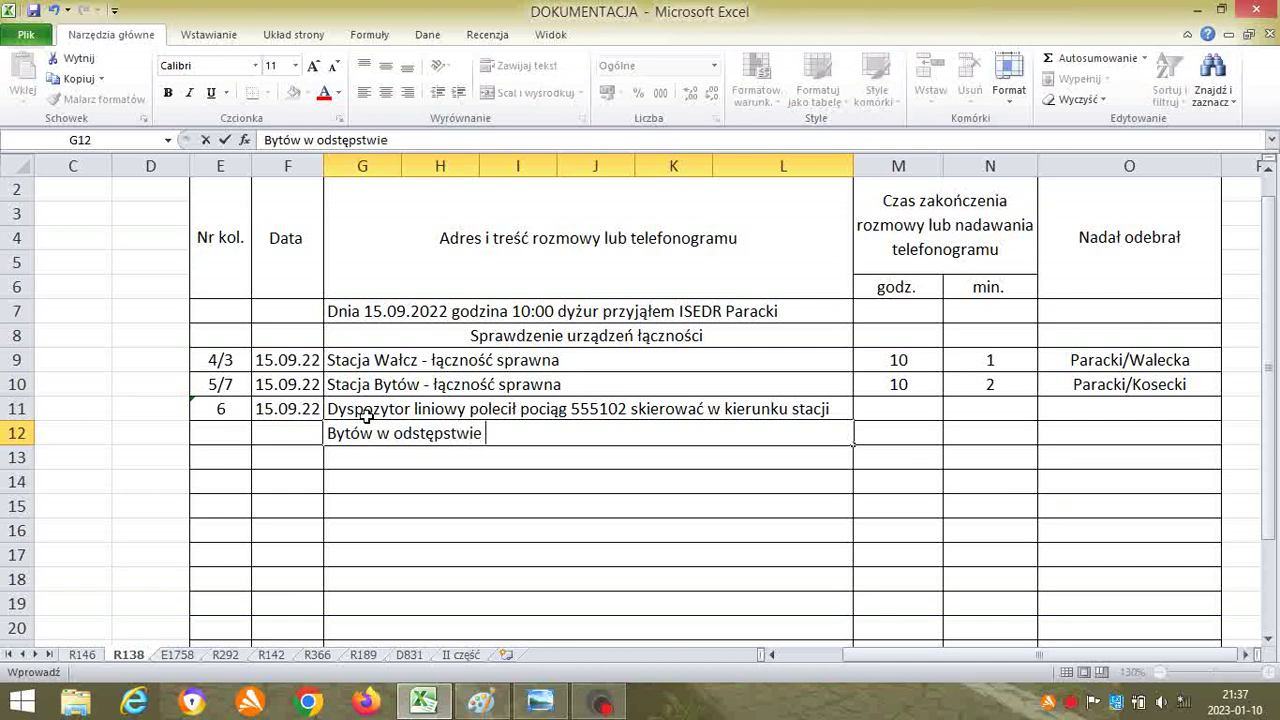
type("od rozkł")
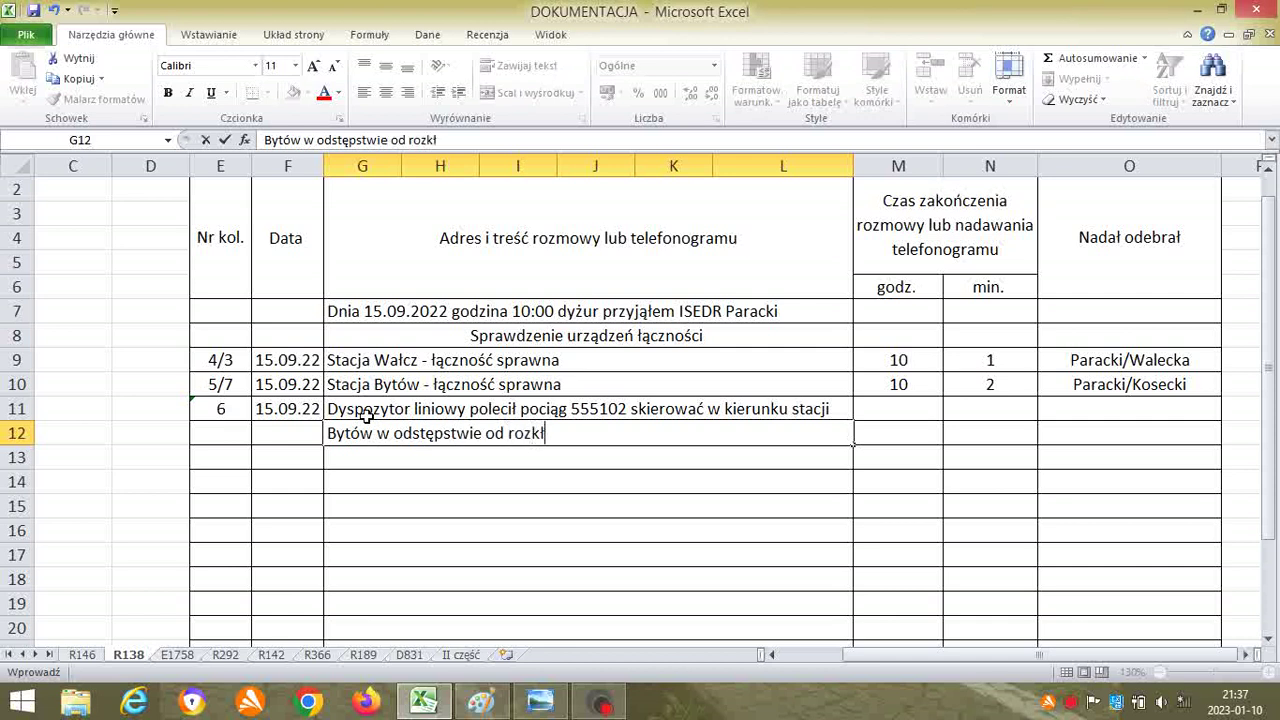
type("adu jazdy. ")
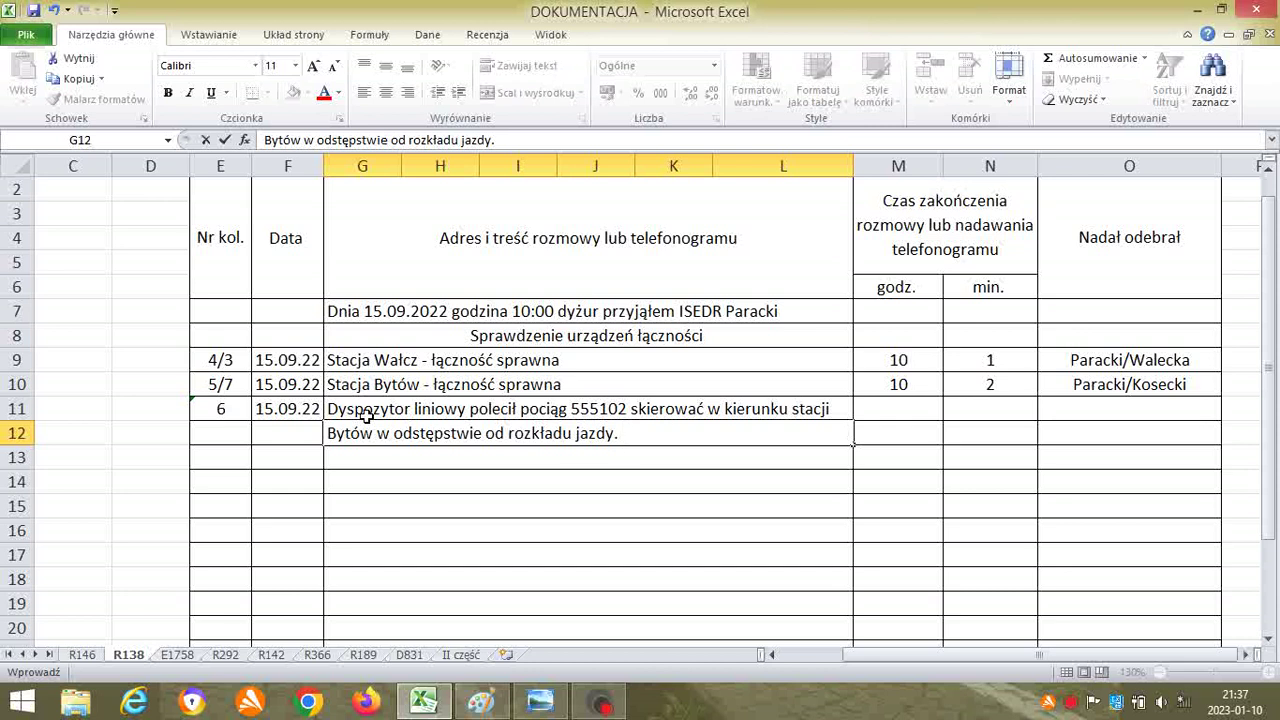
type("W związku z powyż")
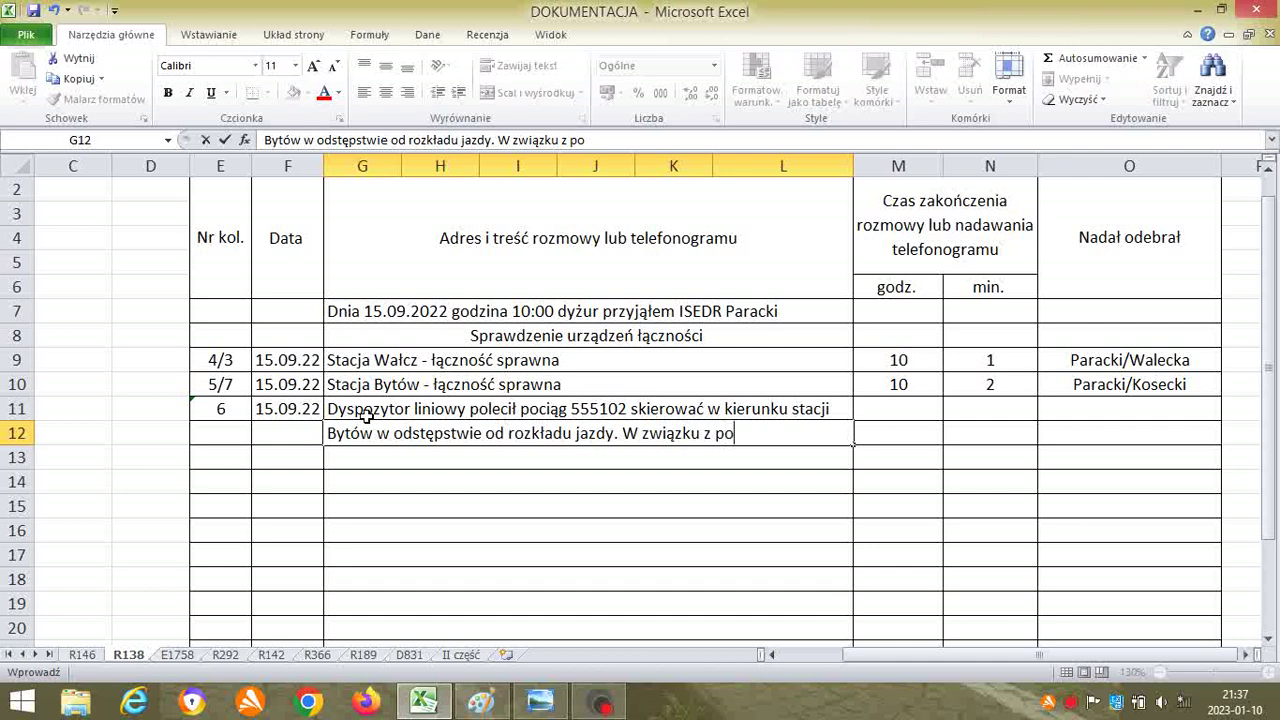
type("m")
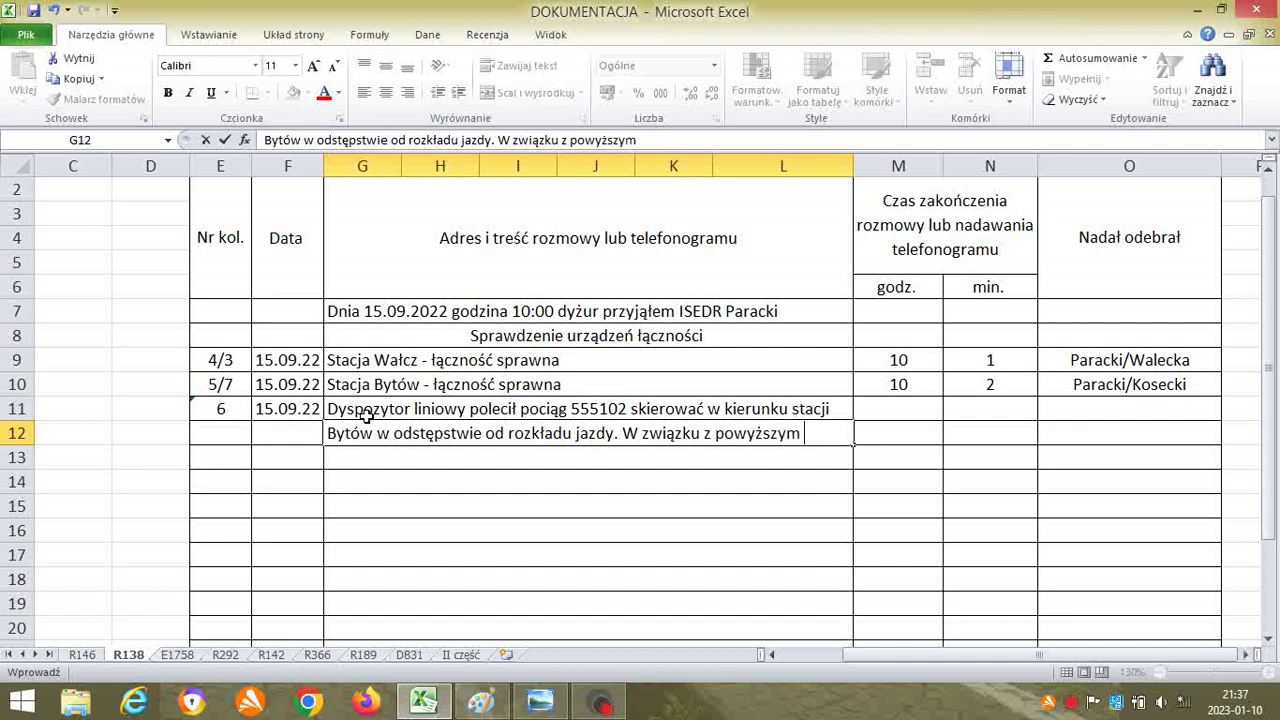
key("Return")
- Finish the message in cell G13 with "pociąg będzie przyjęty na tor stacyjny 4"
type("pocią")
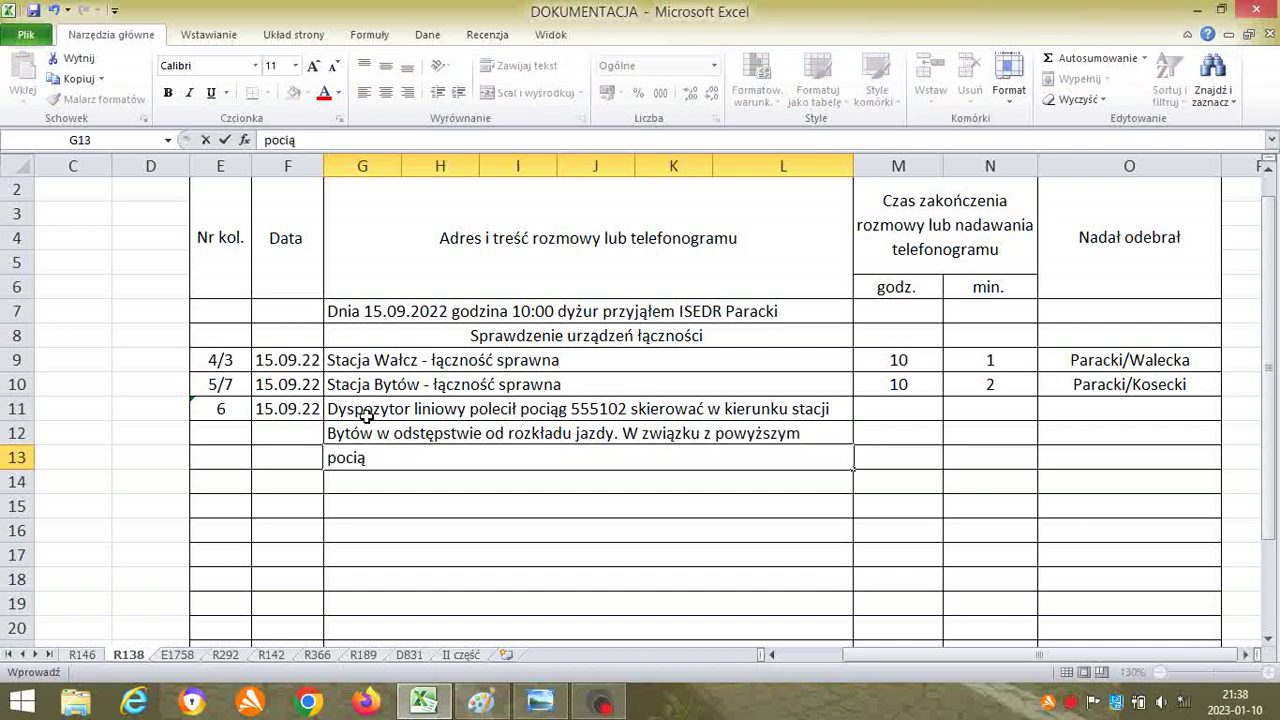
type("g będzie p")
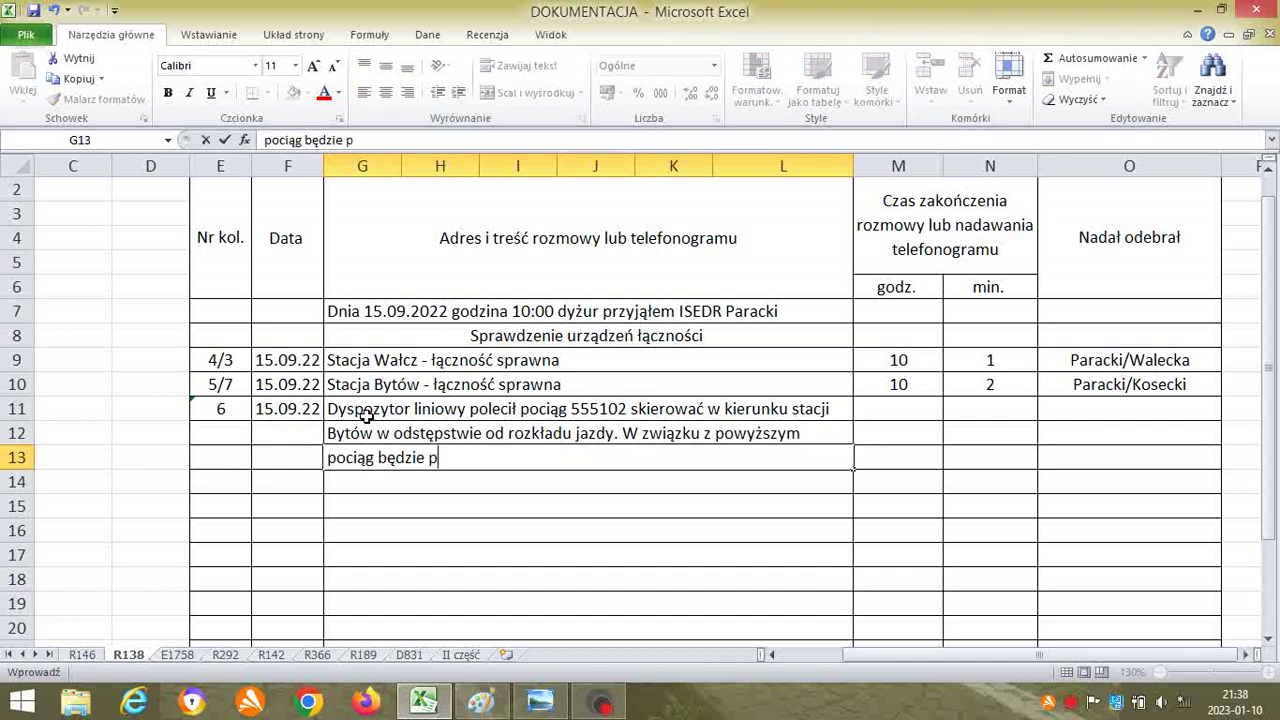
type("rzyjęty ")
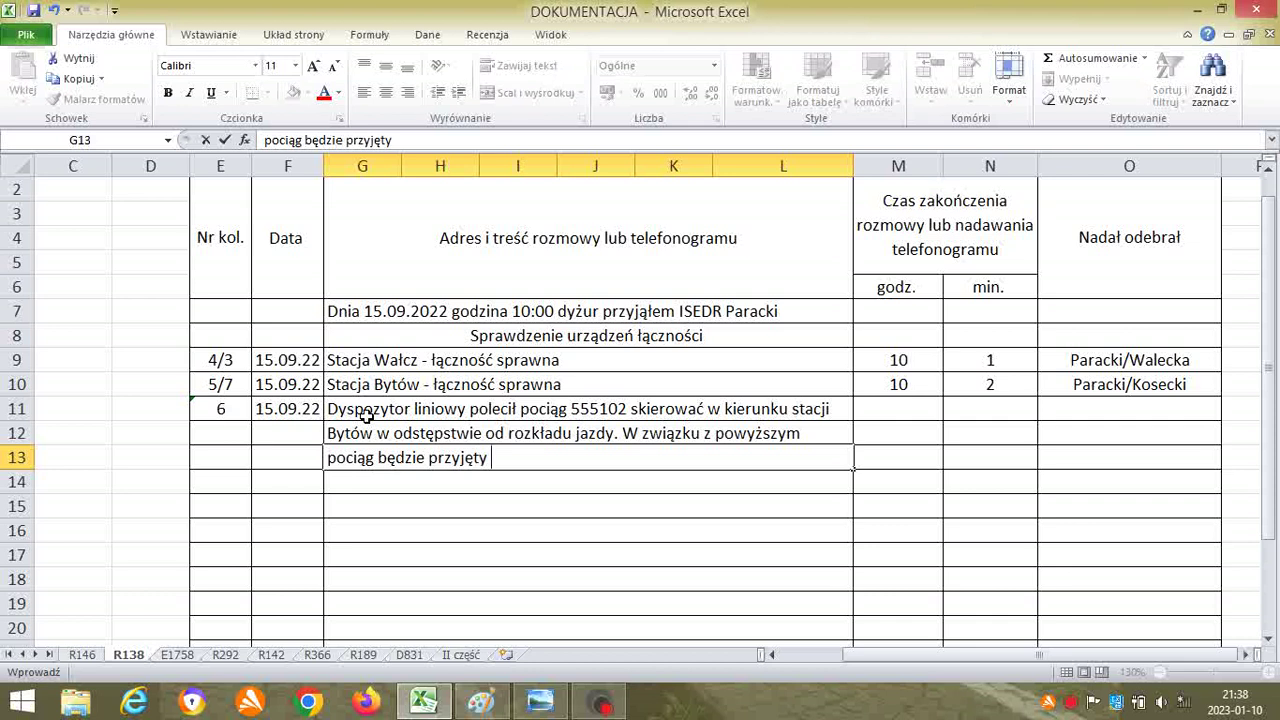
type("na tor stacyjny 4")
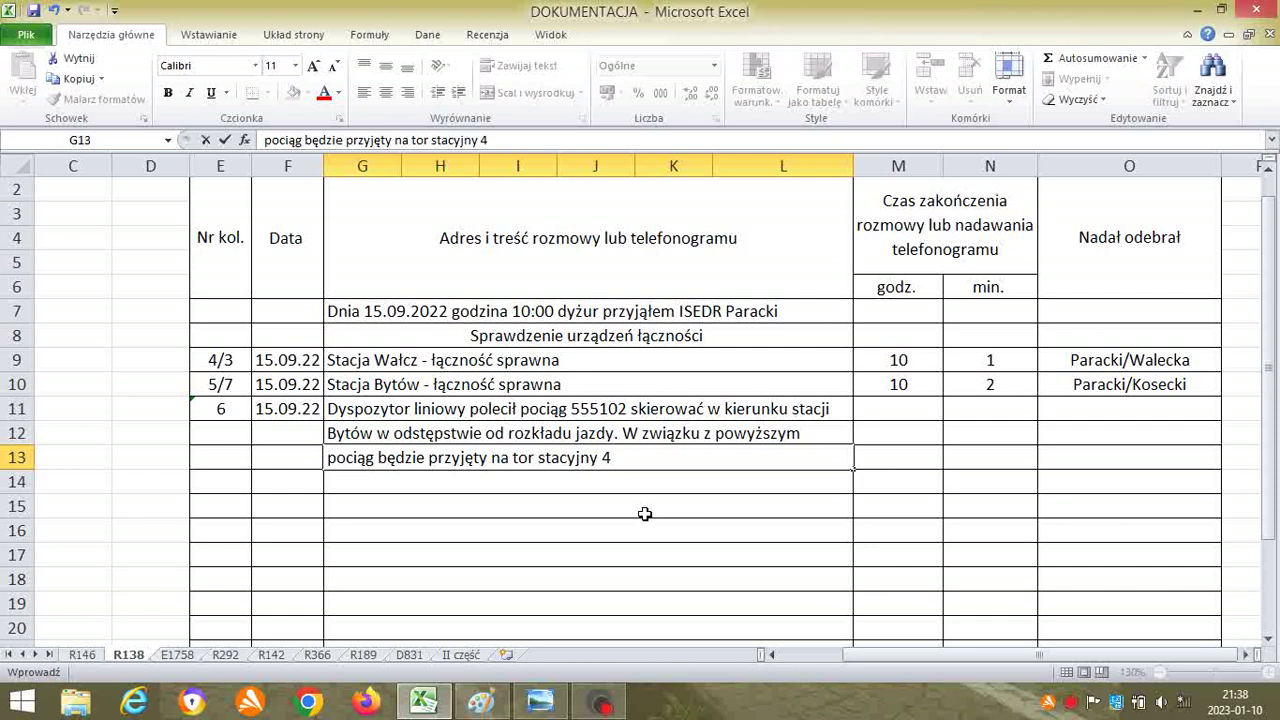
- Complete row 13 with end time hour 10 in M13, minute 50 in N13 and the duty dispatcher's surname in O13
left_click(884, 462)
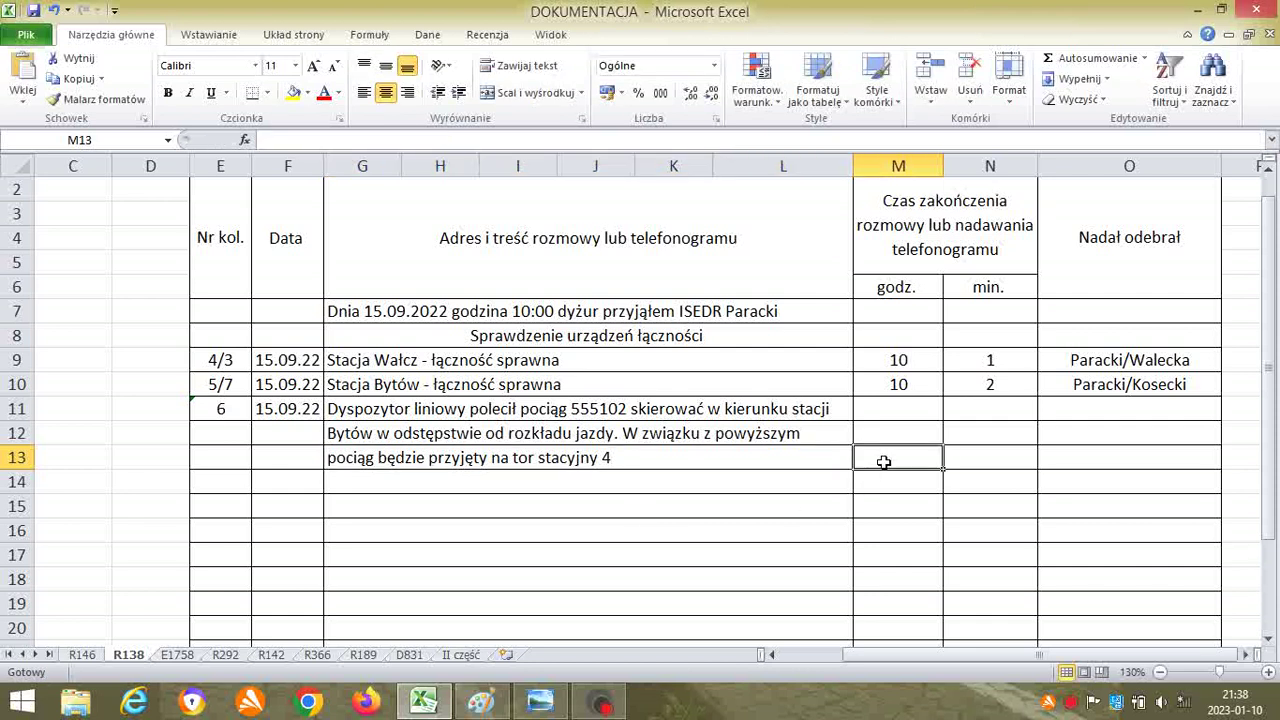
type("10")
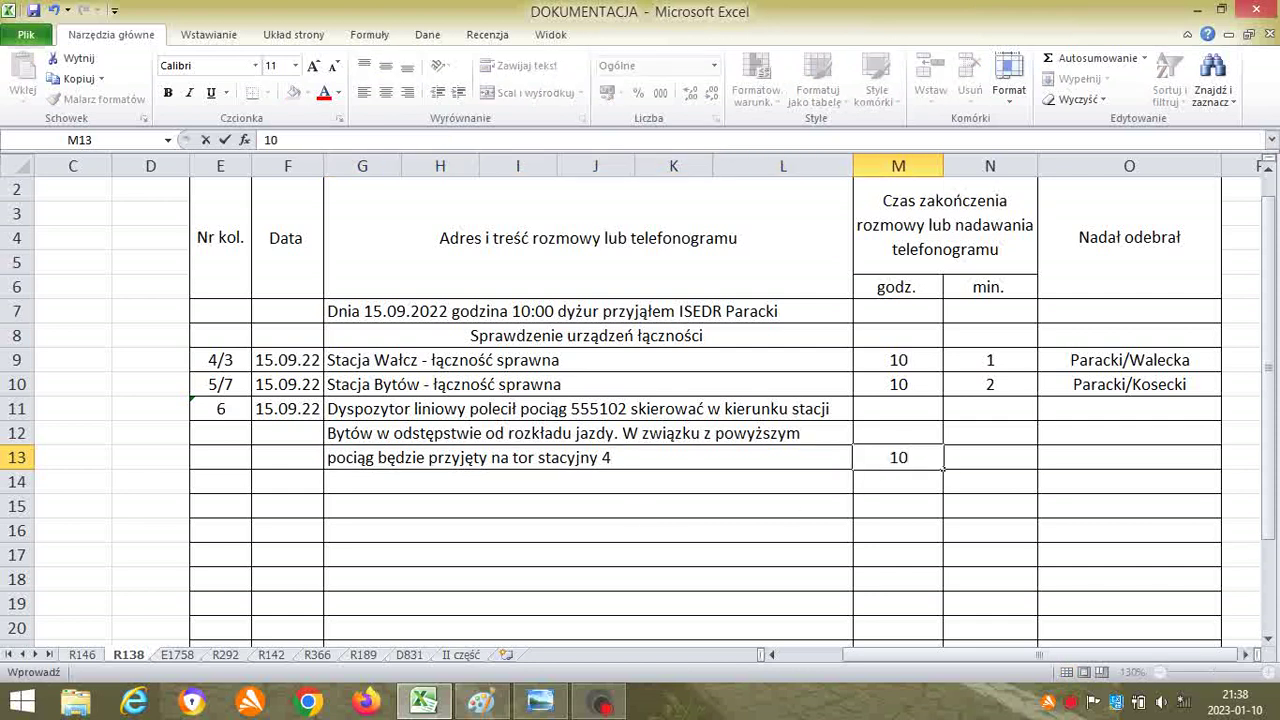
left_click(980, 459)
type("50")
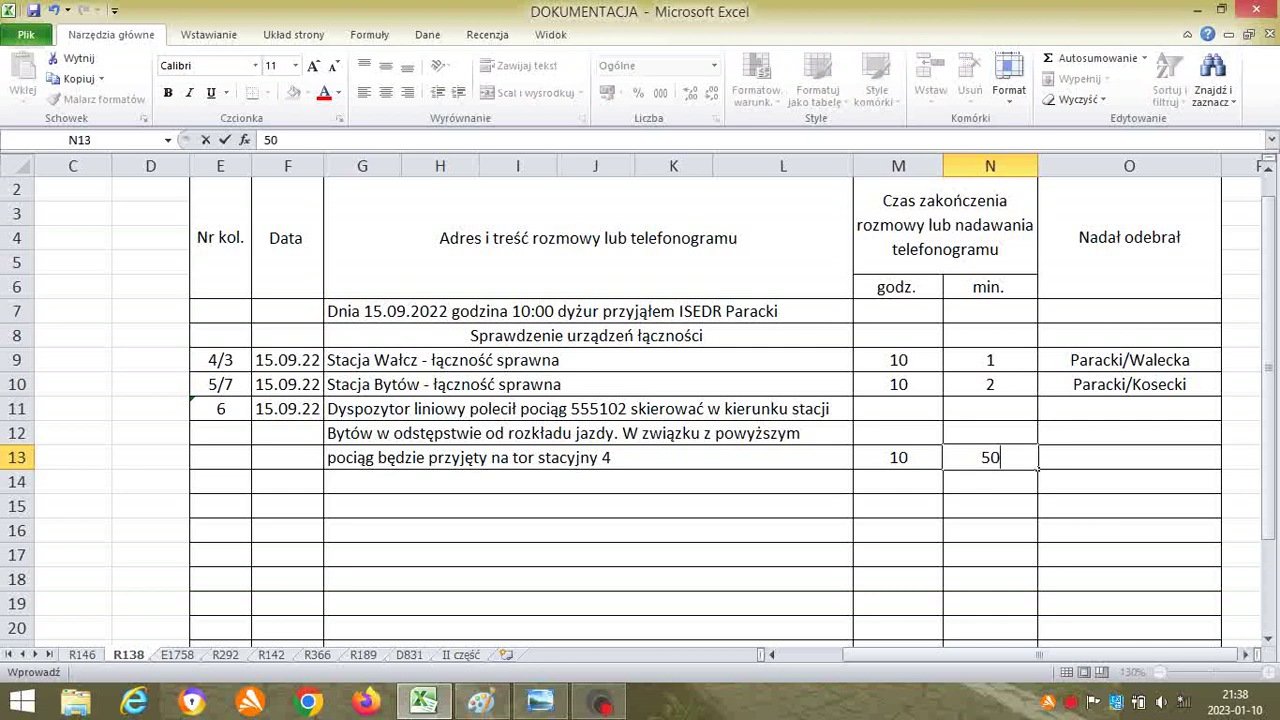
left_click(1074, 461)
type("Paracki")
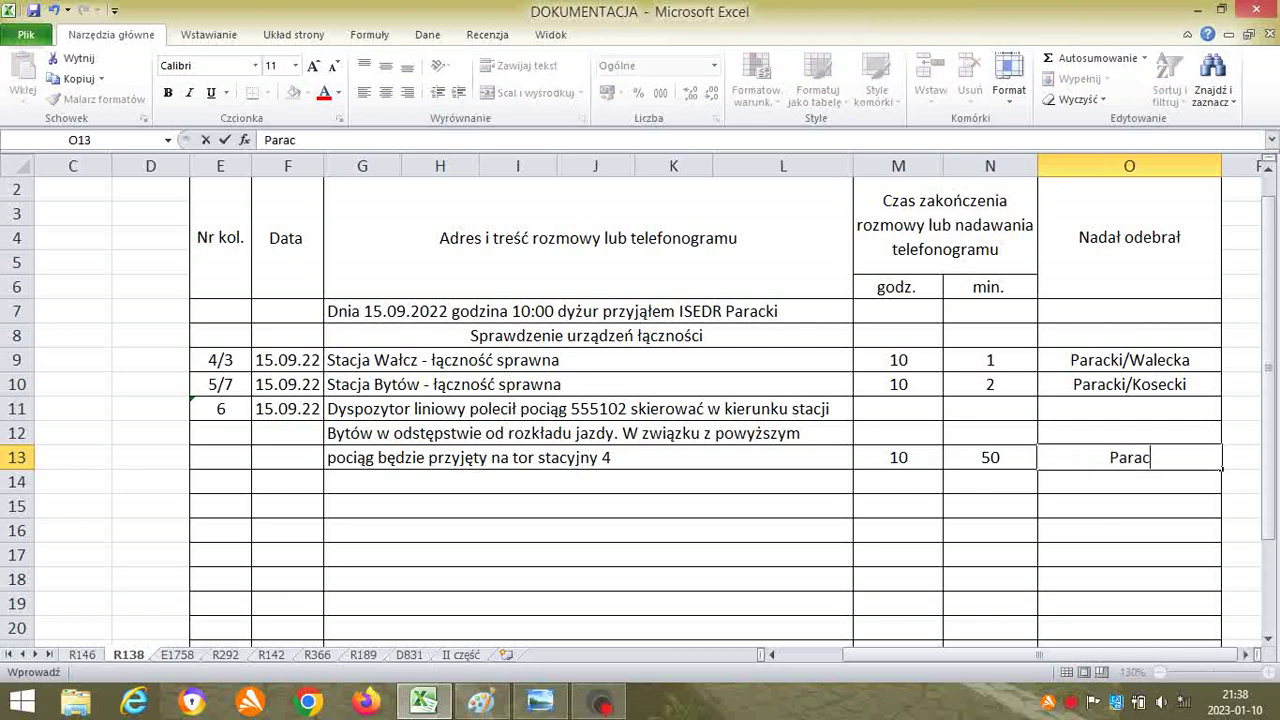
left_click(1086, 507)
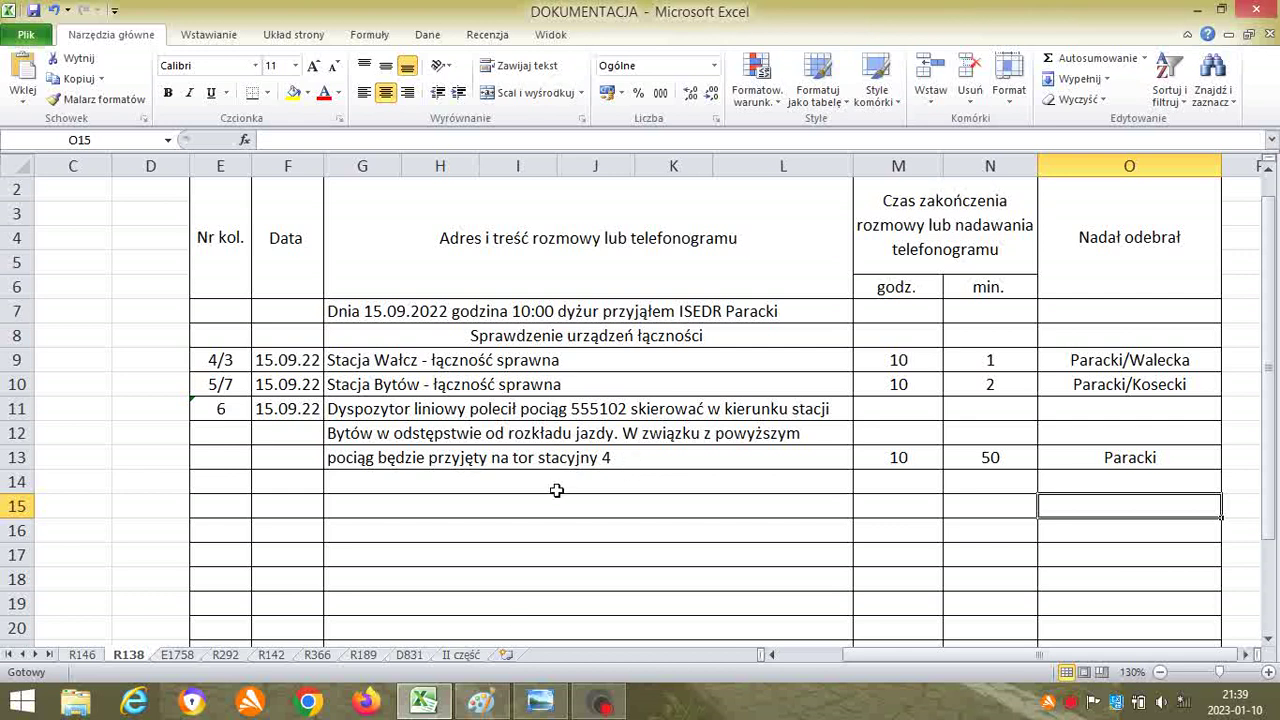
- On sheet R146, change the station track for train 555102 in cell Q12 to 2/4
left_click(92, 660)
left_click(830, 304)
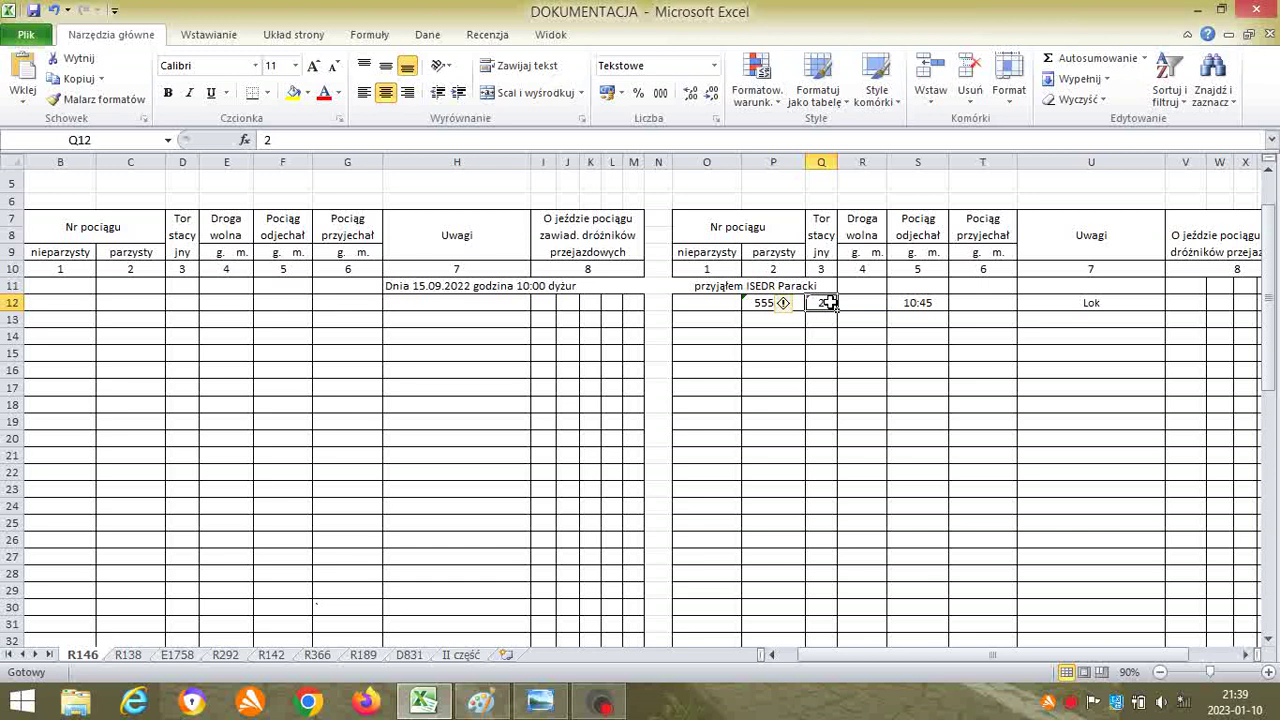
type("2/4")
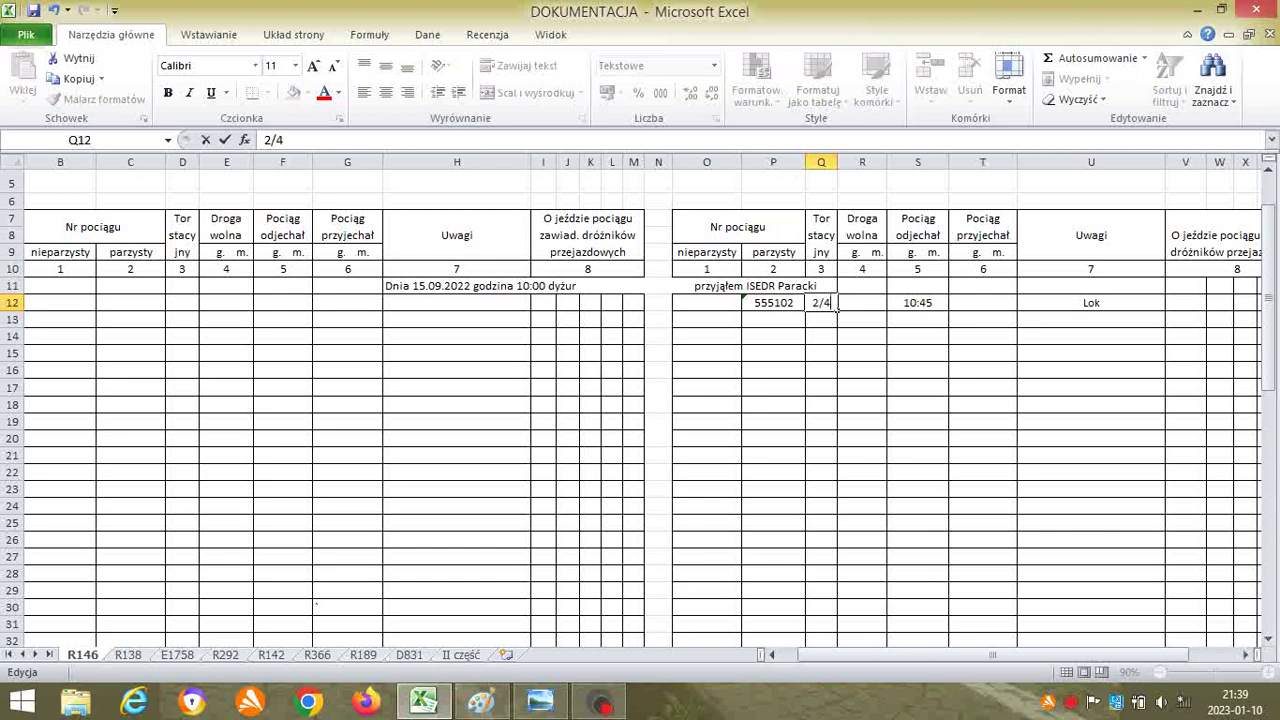
left_click(829, 357)
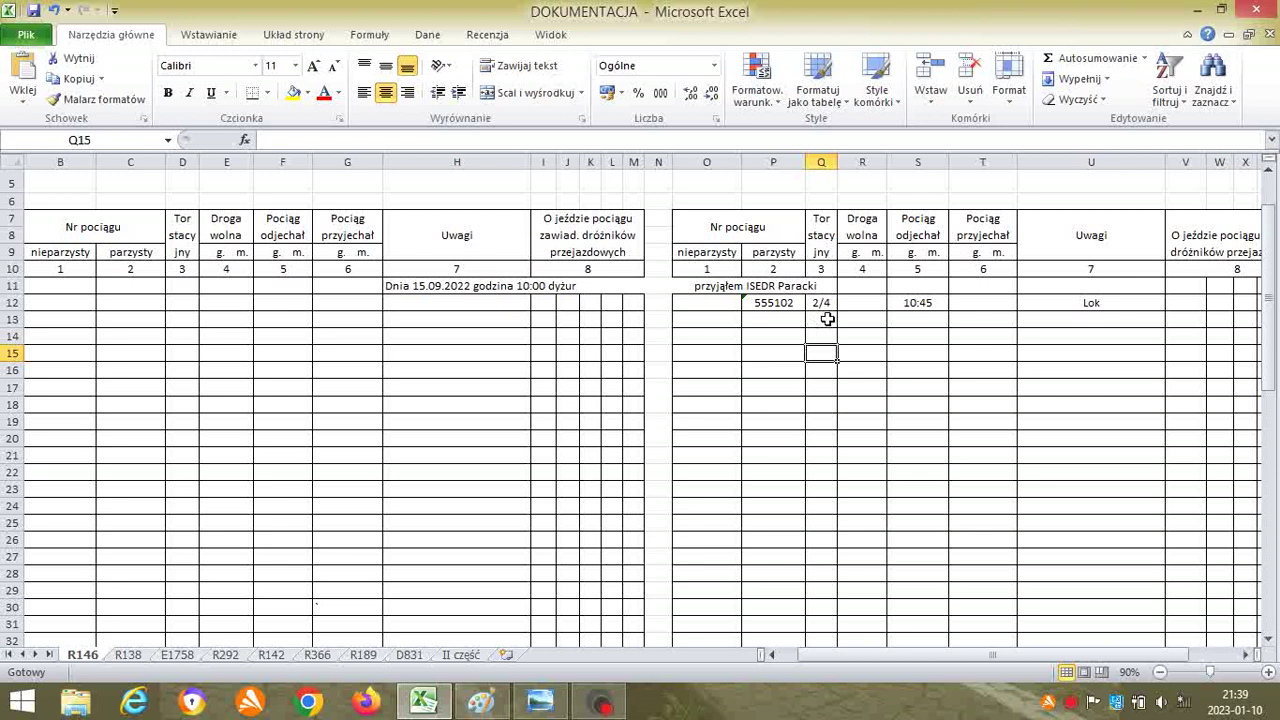
- Extend the "Lok" remark for train 555102 in cell U12 with ", skr." and the duty dispatcher's surname
left_click(1118, 302)
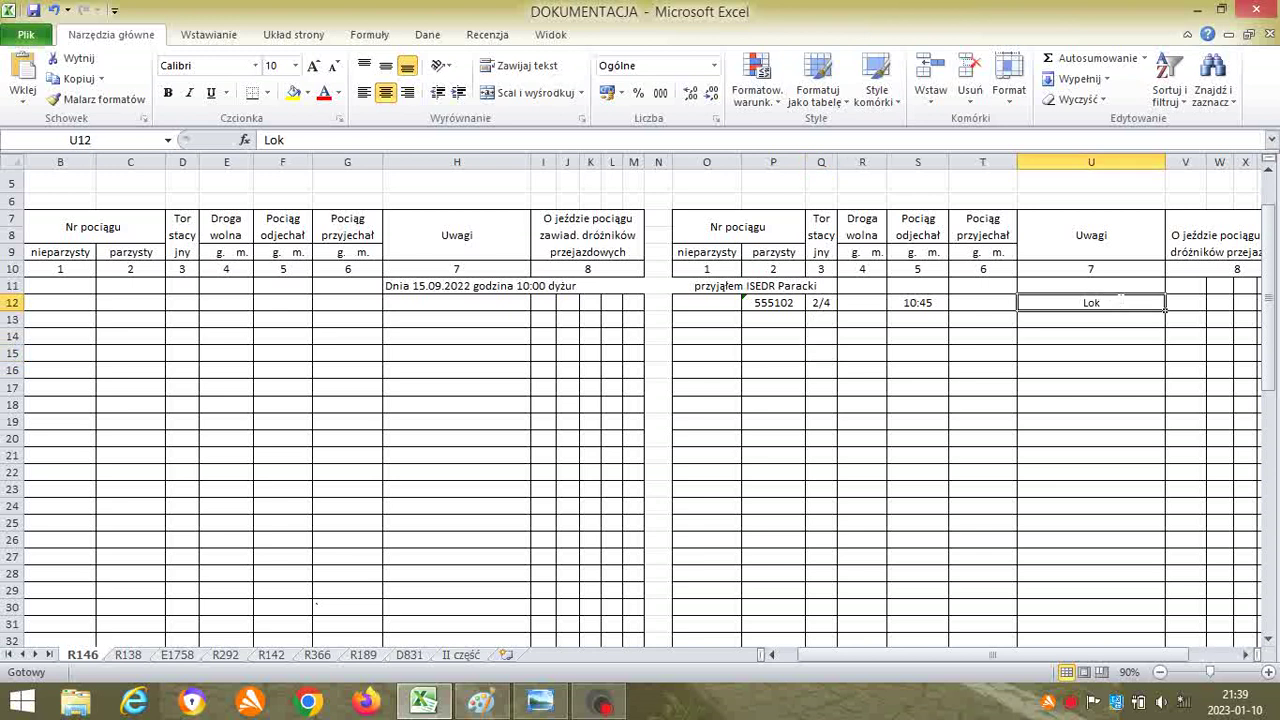
key("F2")
type(", sk")
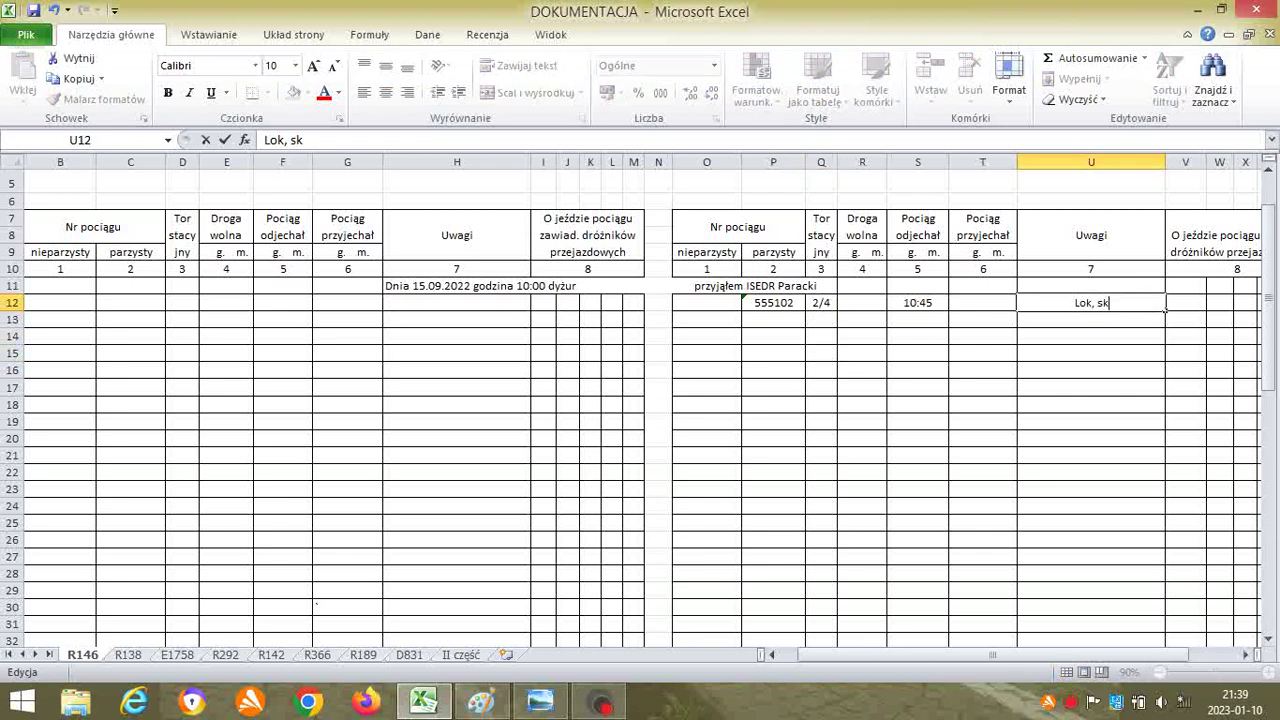
type("r. Paracki")
left_click(1120, 386)
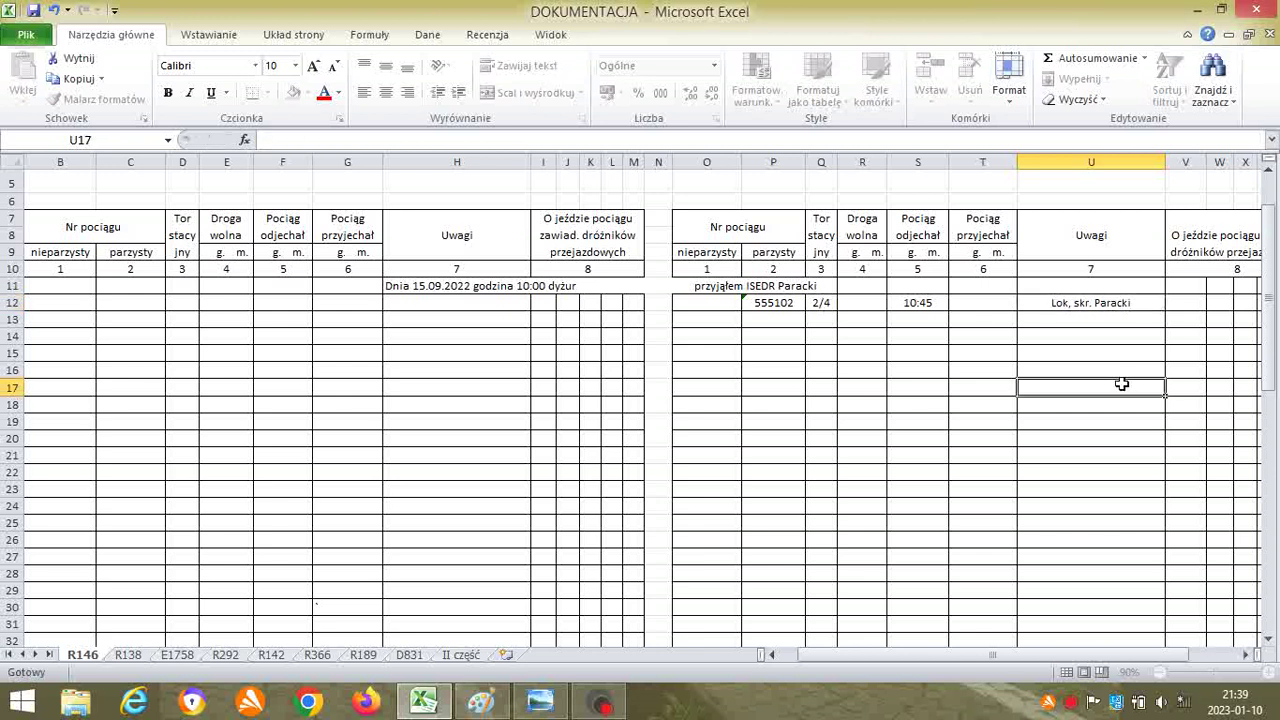
- Strike out the unused left half of row 12 with a long dashed line entered in B12, accepting the proposed text correction
left_click(74, 304)
type("----------")
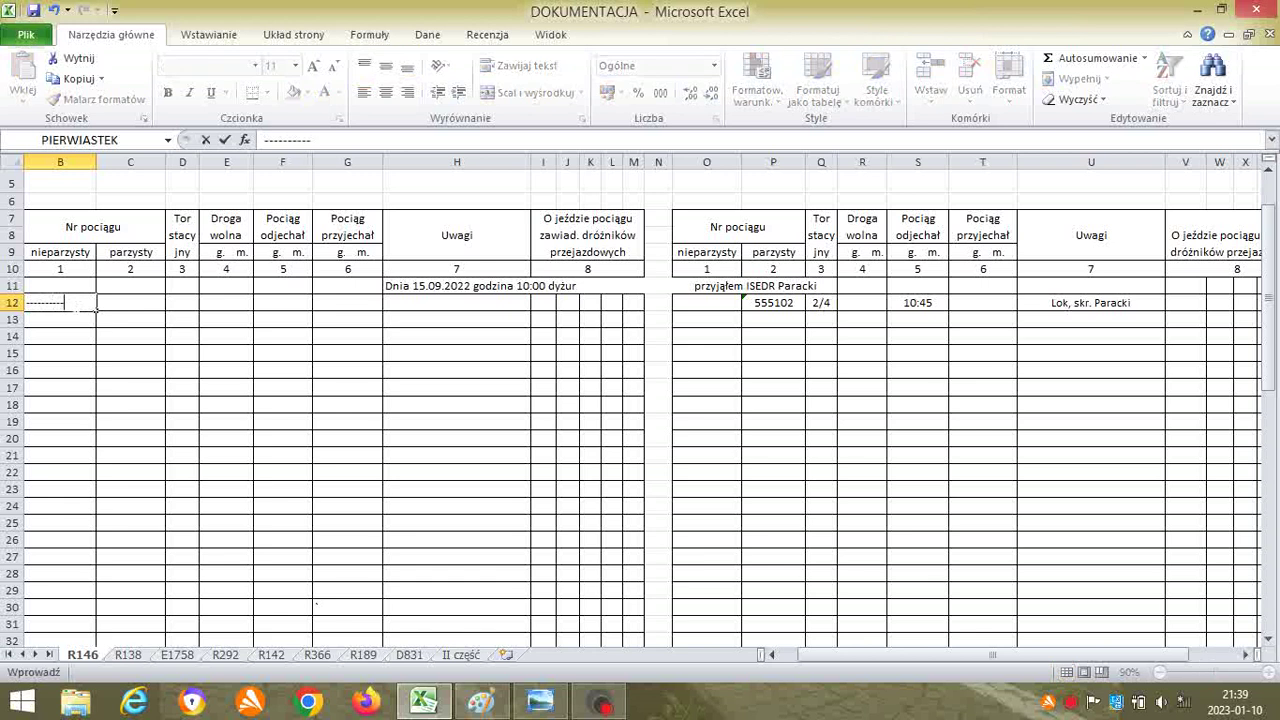
type("----------------------------------------------------------------------")
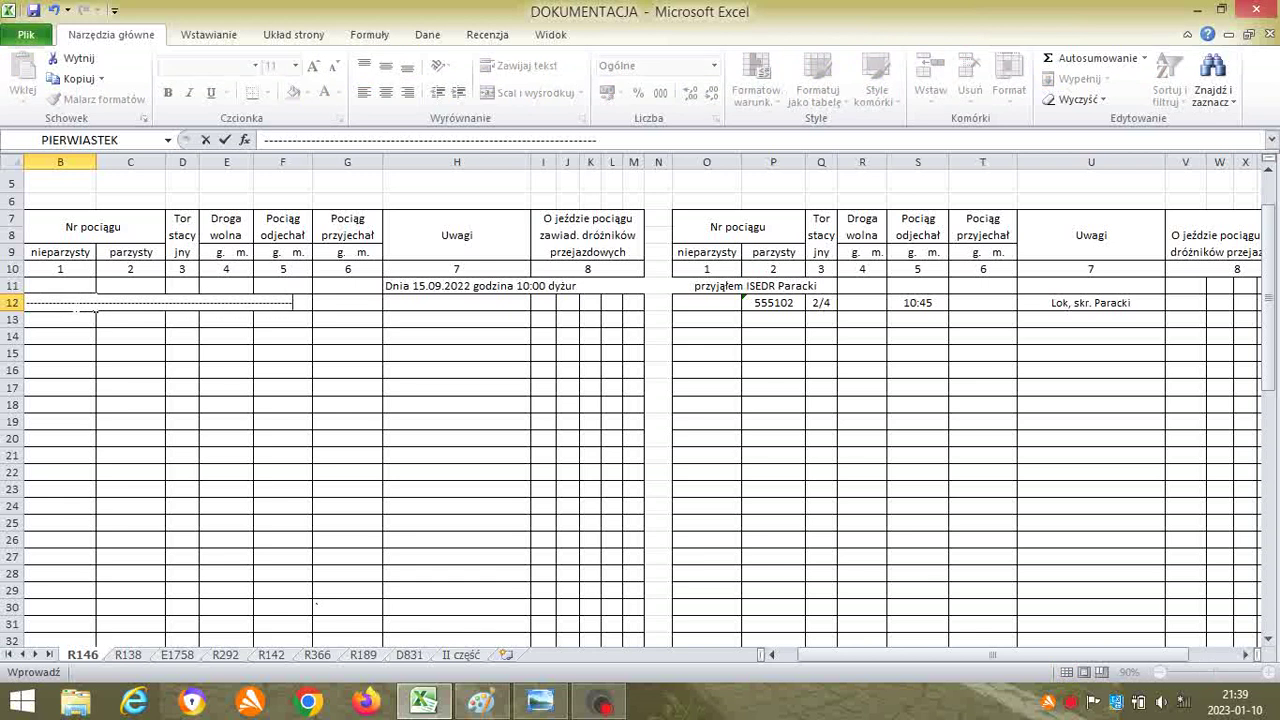
type("---------------------------------------------------------------------------------------------------------------------------------------------------")
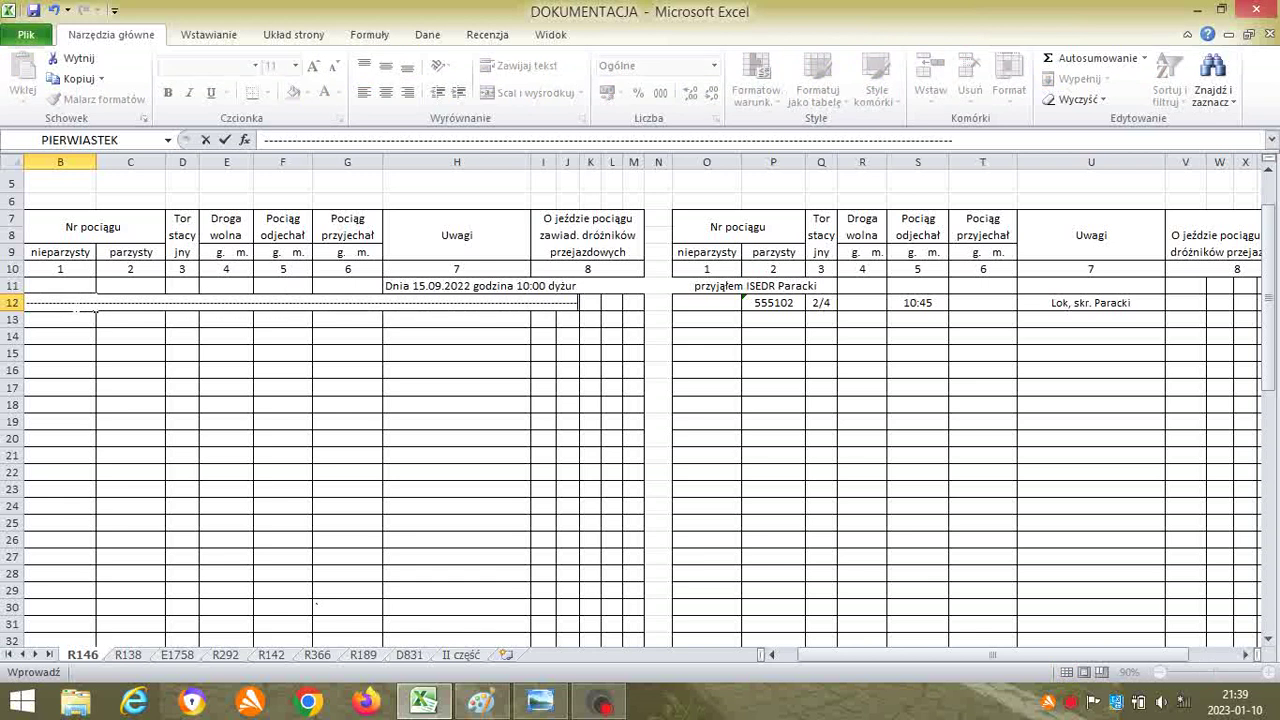
key("Return")
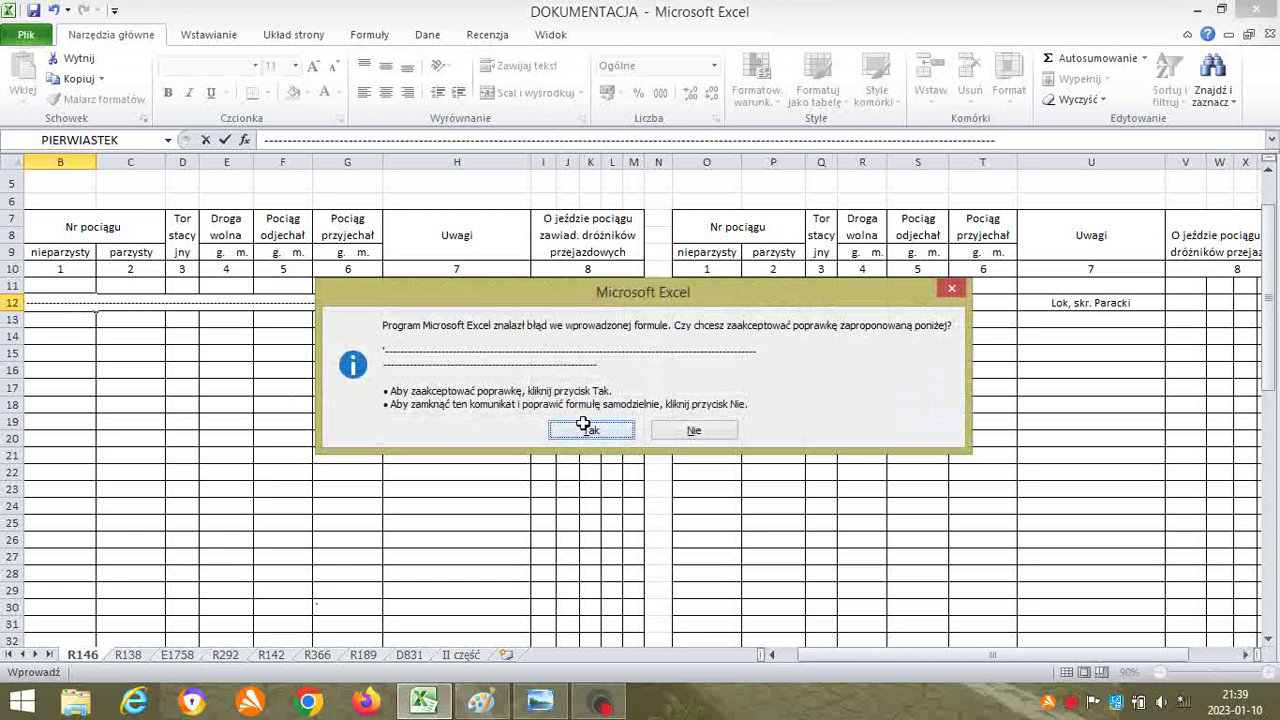
left_click(583, 423)
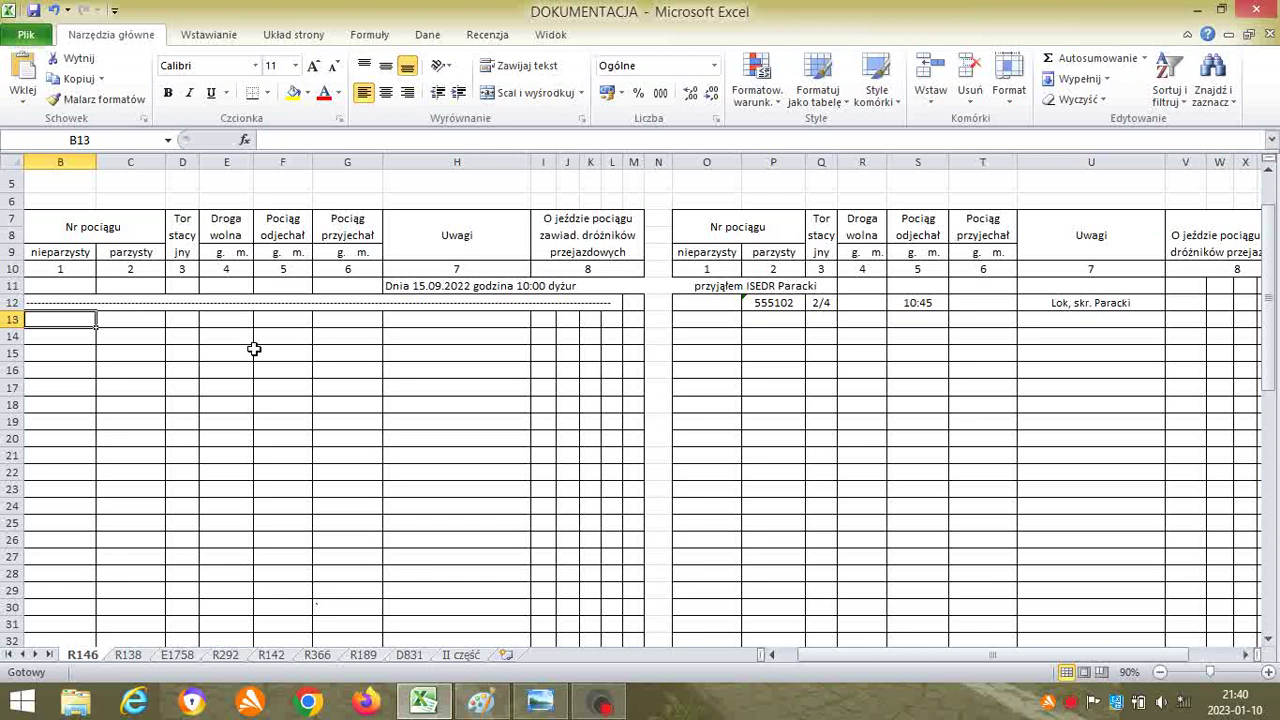
- Enter arrival time 11:10 for train 555102 in cell T12
left_click(986, 303)
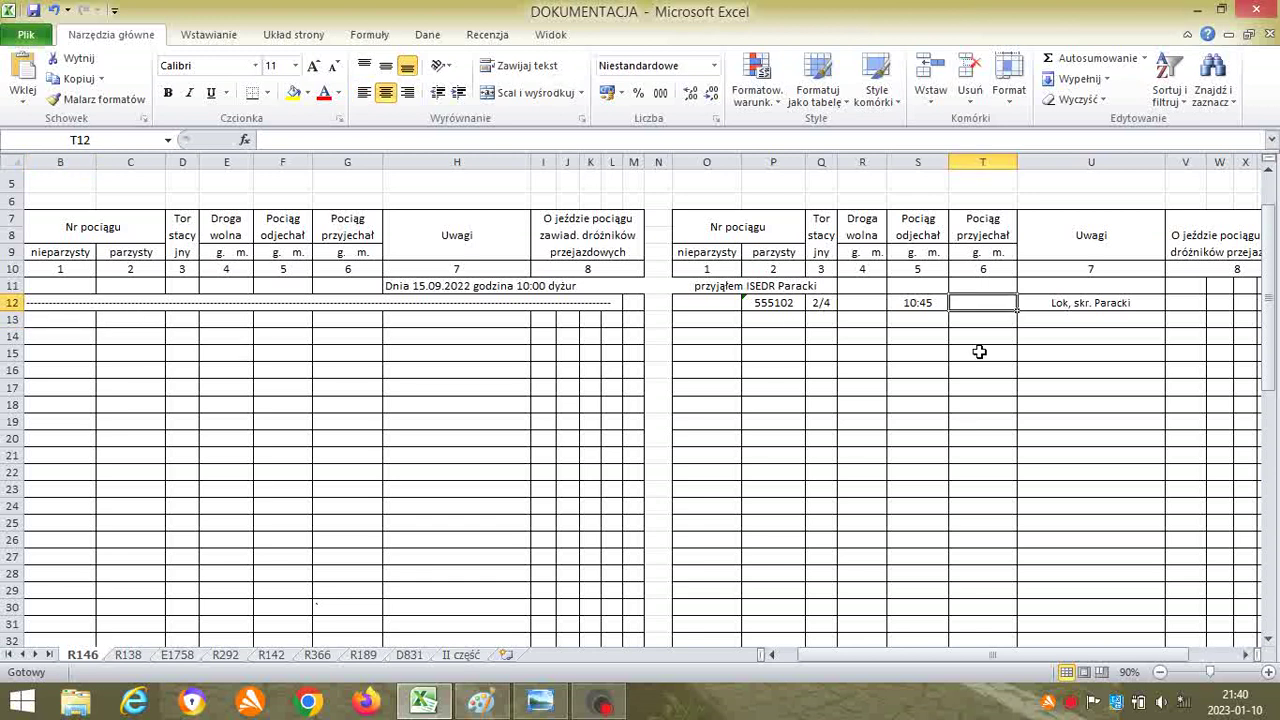
type("11:10")
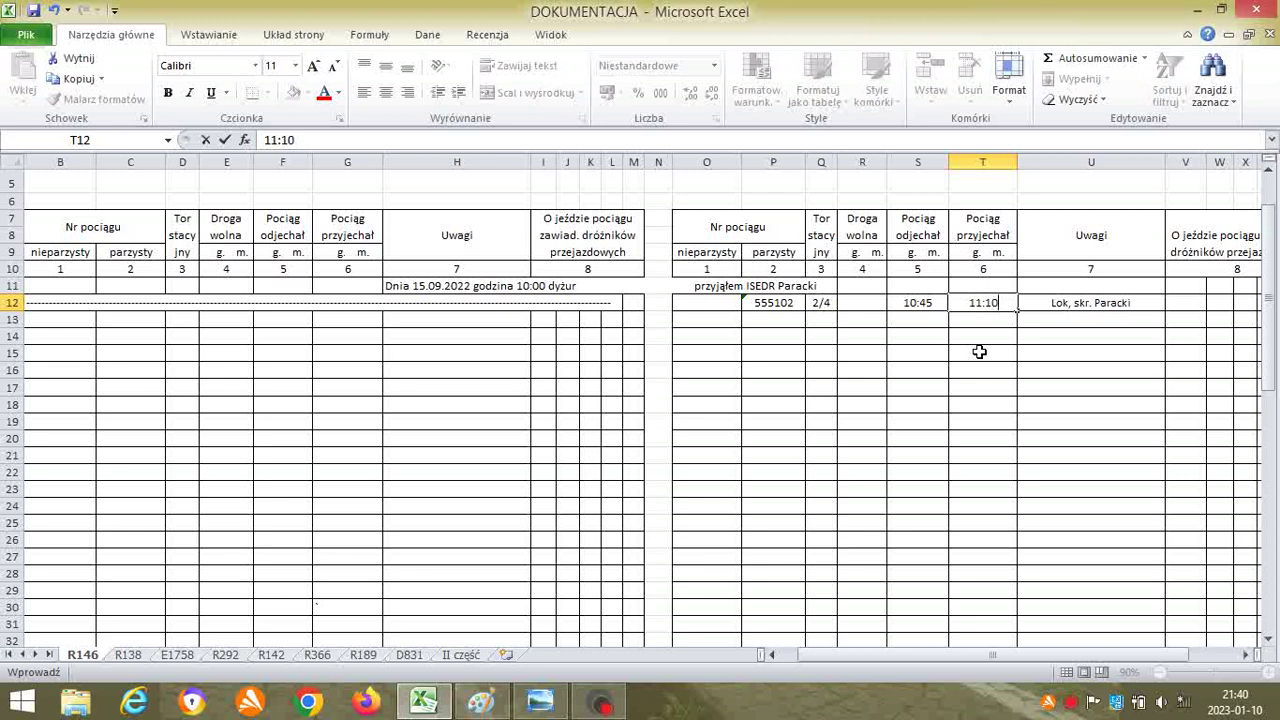
left_click(979, 384)
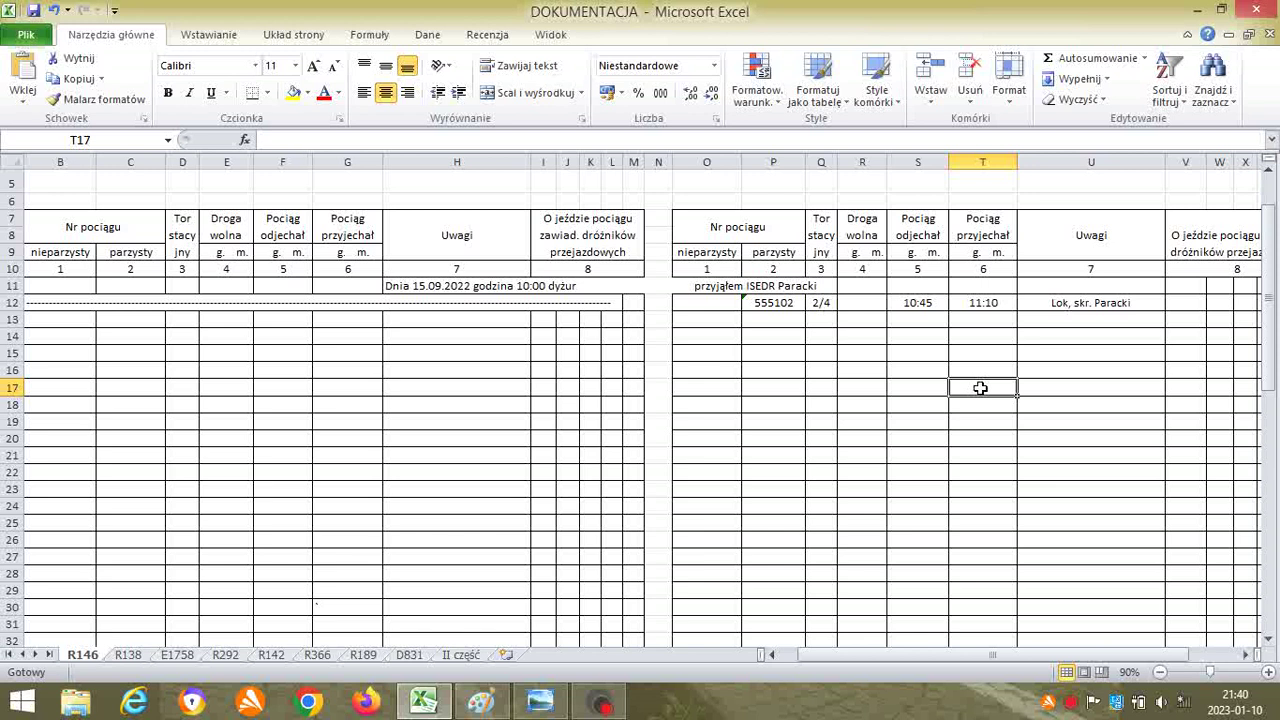
- Consult the Zadanie 7 task image and log odd-numbered train 555103 in O13 with station track 4 in Q13
left_click(563, 700)
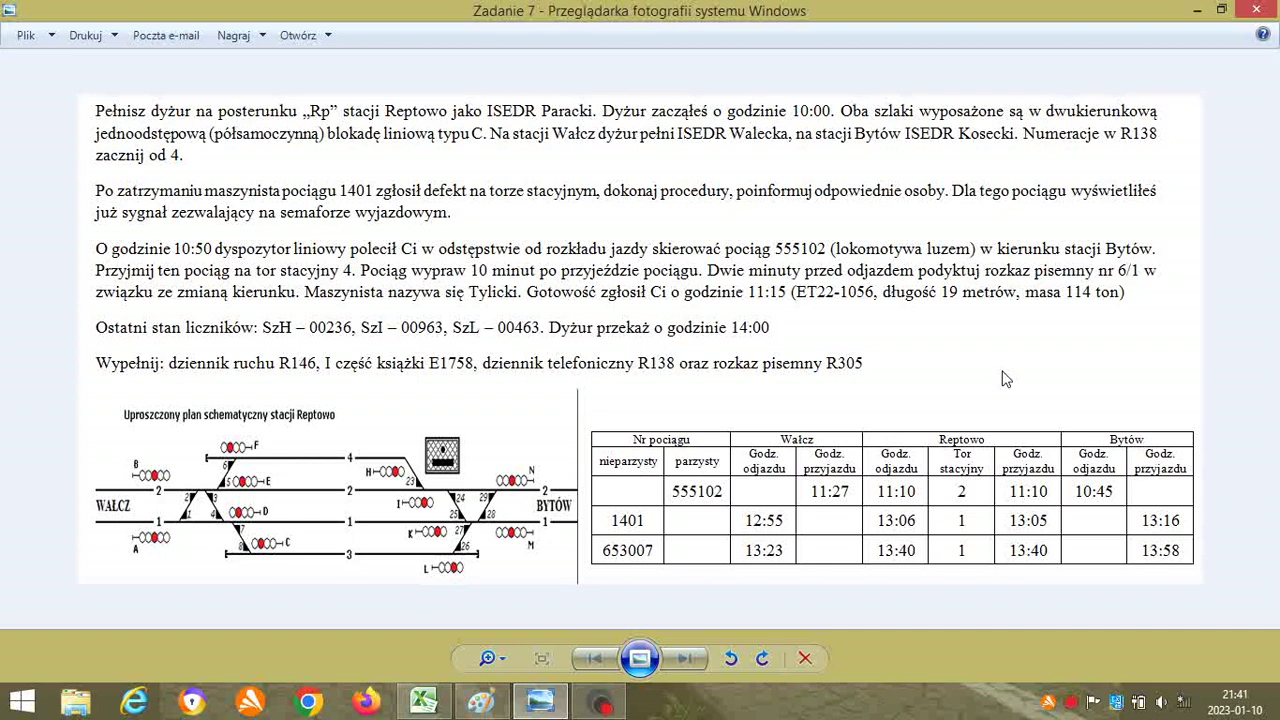
left_click(424, 702)
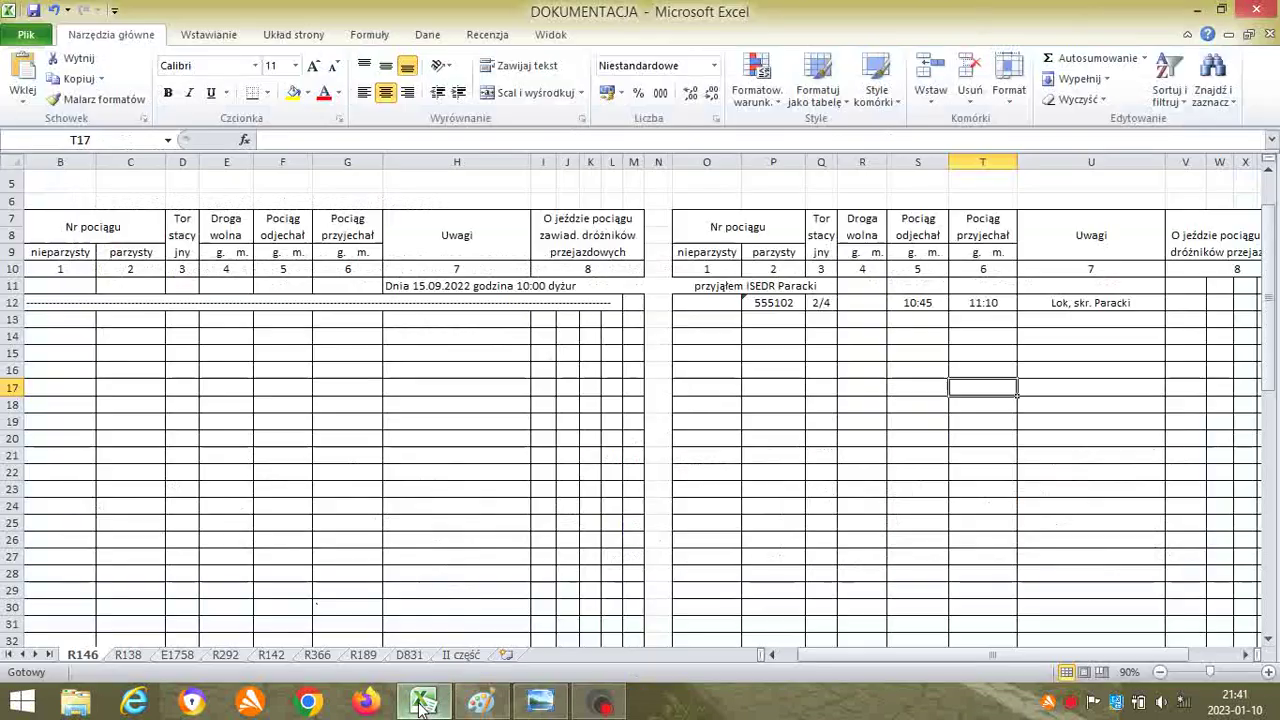
left_click(711, 318)
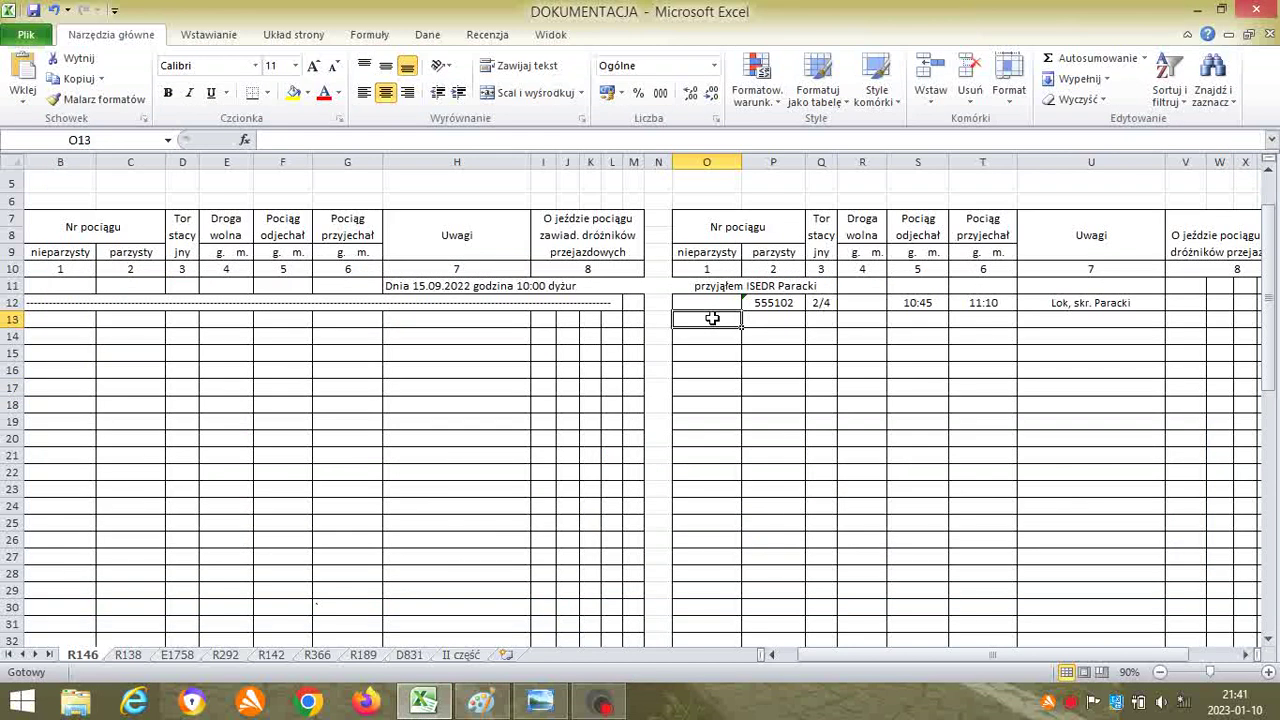
type("555103")
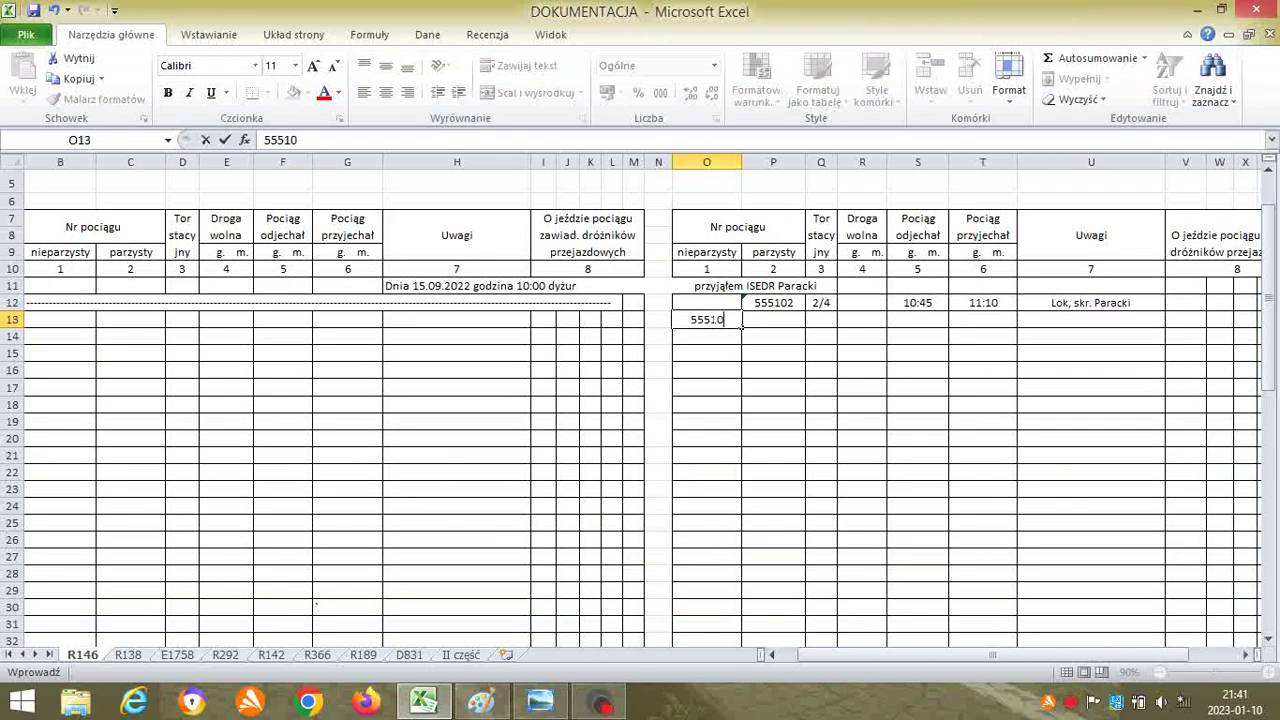
left_click(812, 323)
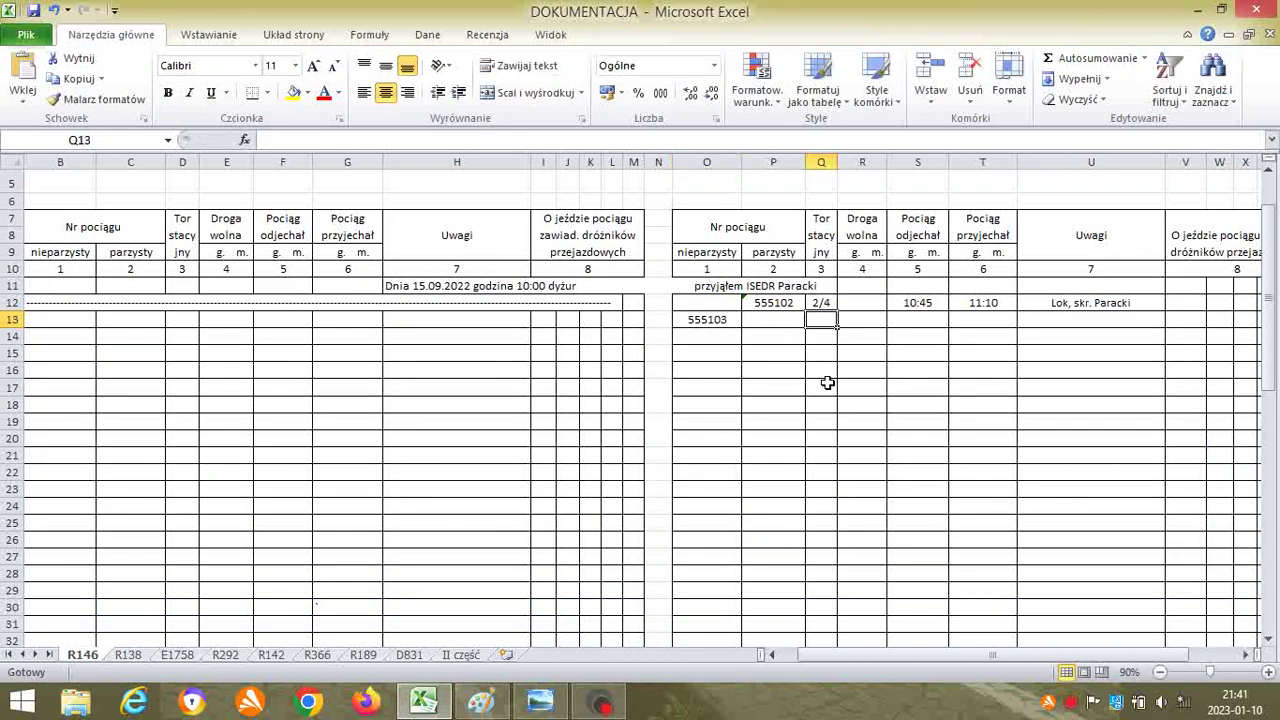
type("4")
left_click(829, 420)
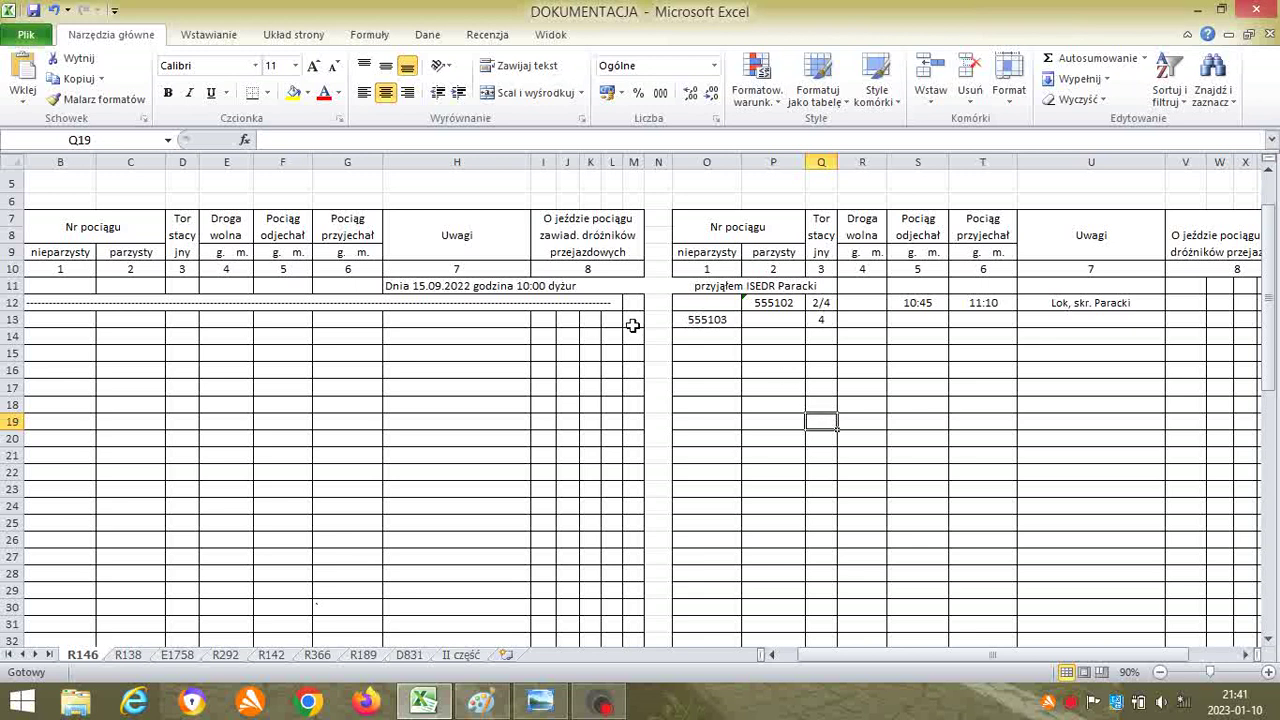
- Copy the dashed strike-out line from B12 into B13 to fill the unused left half of row 13
left_click(57, 302)
right_click(57, 302)
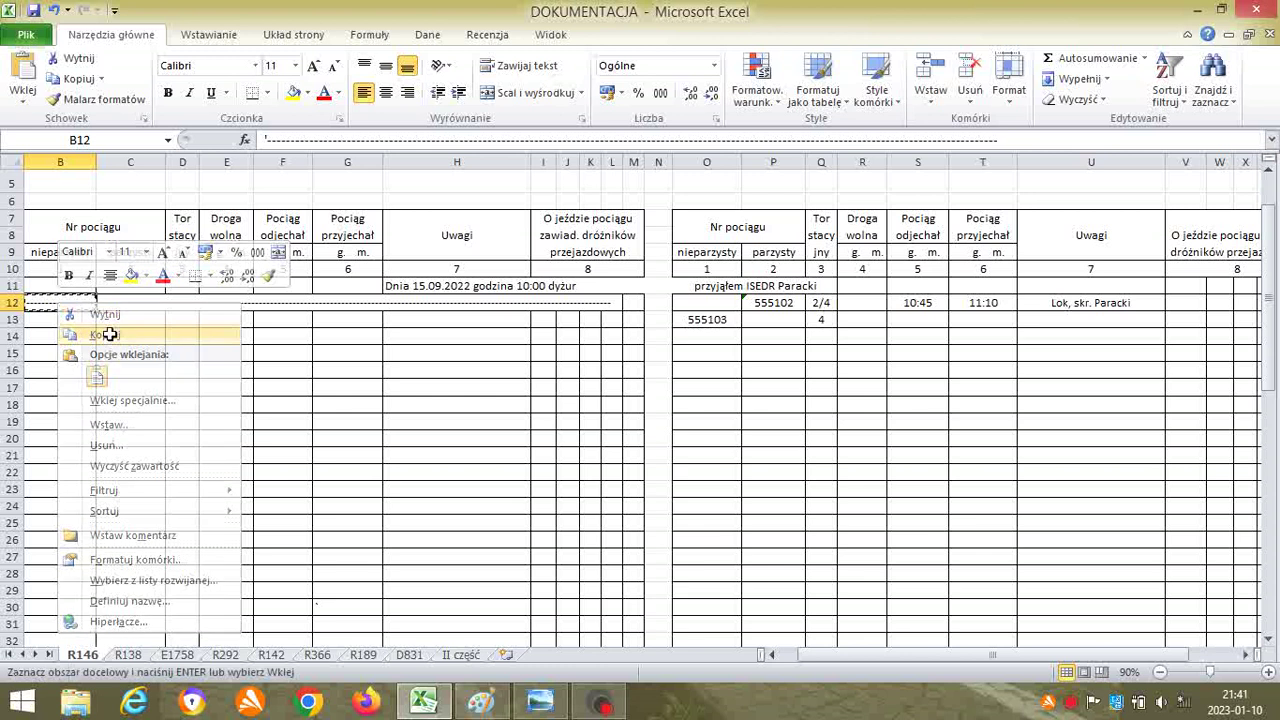
left_click(108, 251)
left_click(66, 318)
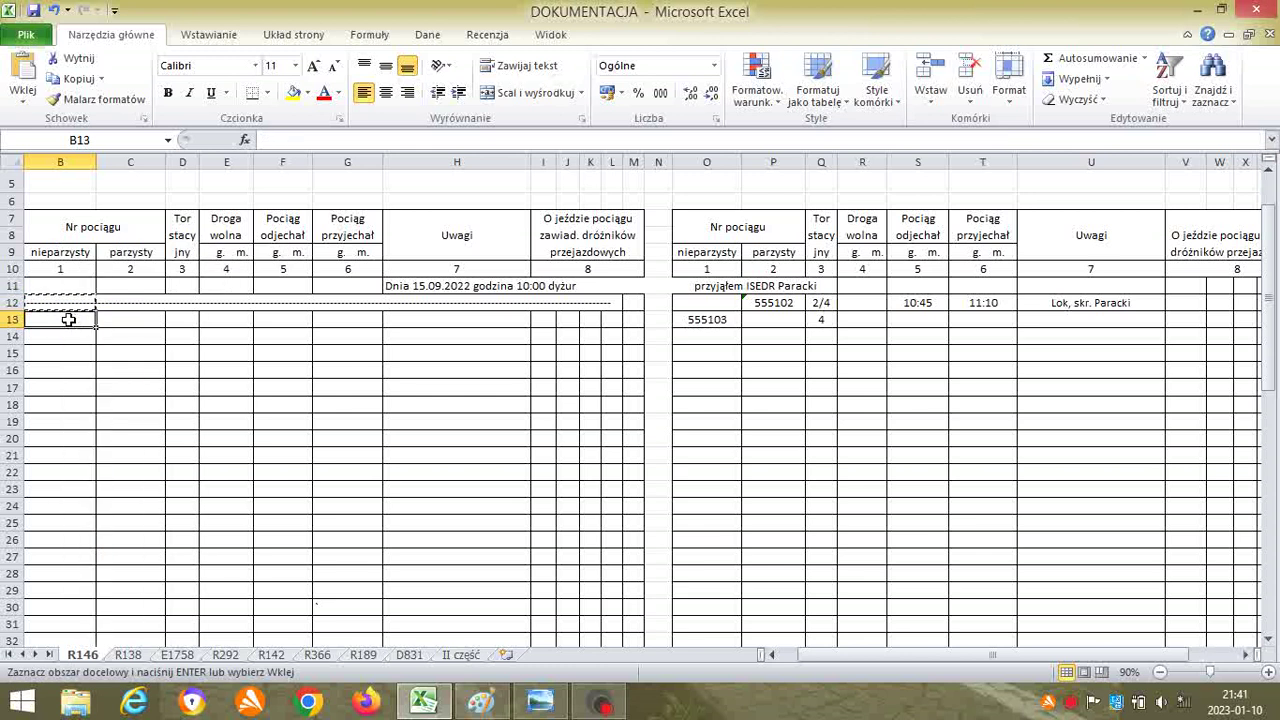
right_click(73, 322)
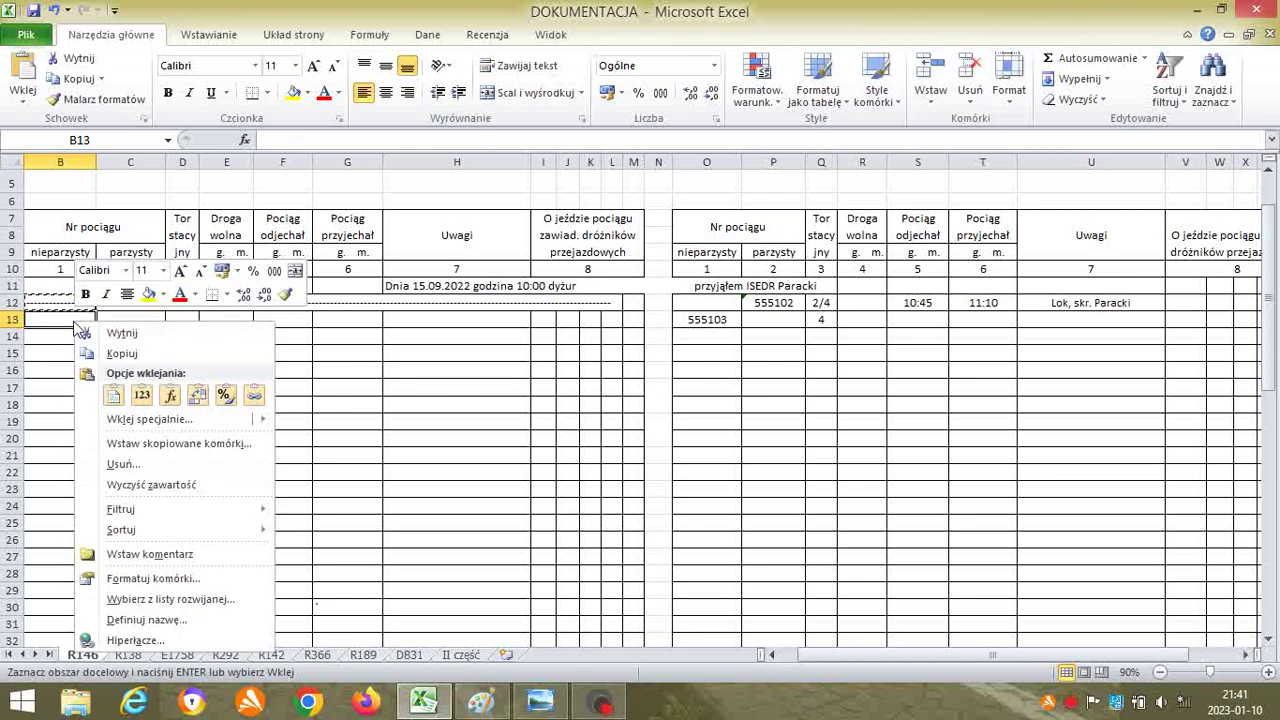
left_click(110, 392)
left_click(108, 410)
key("Escape")
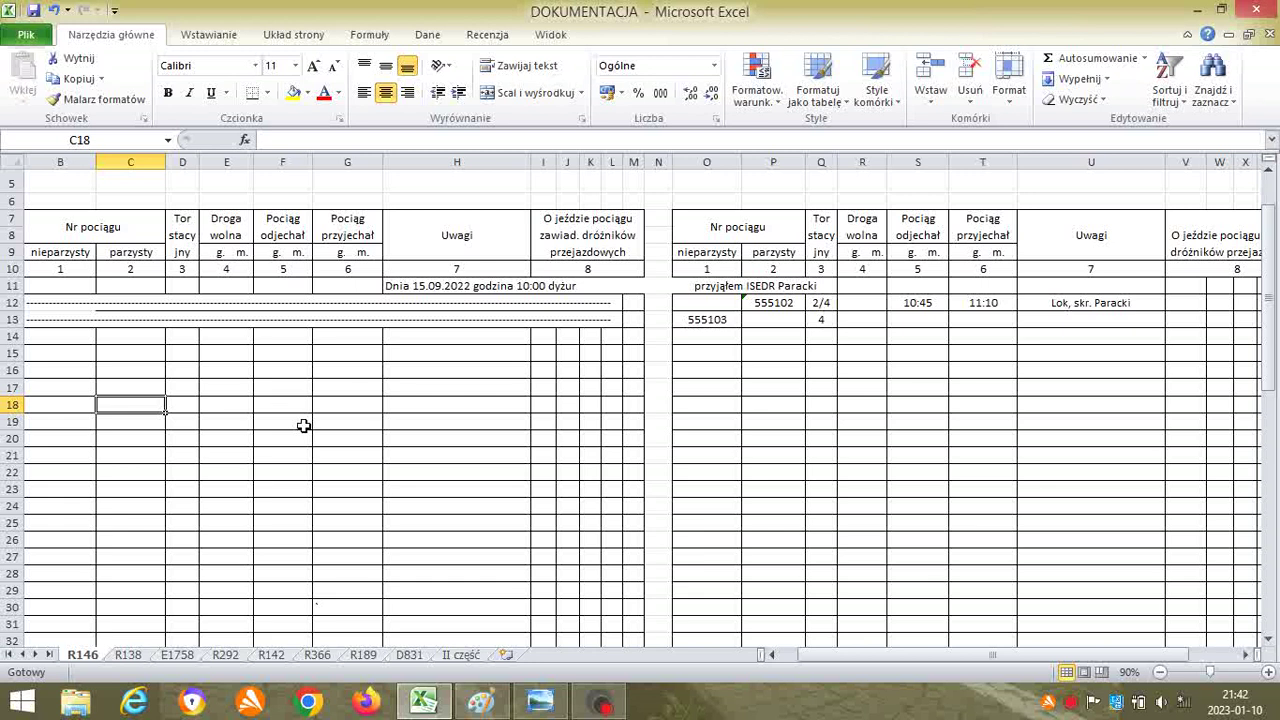
- Check the Zadanie 7 task image, then start a new R138 entry with number 7 in E14 and date 15.09.22 in F14
left_click(758, 428)
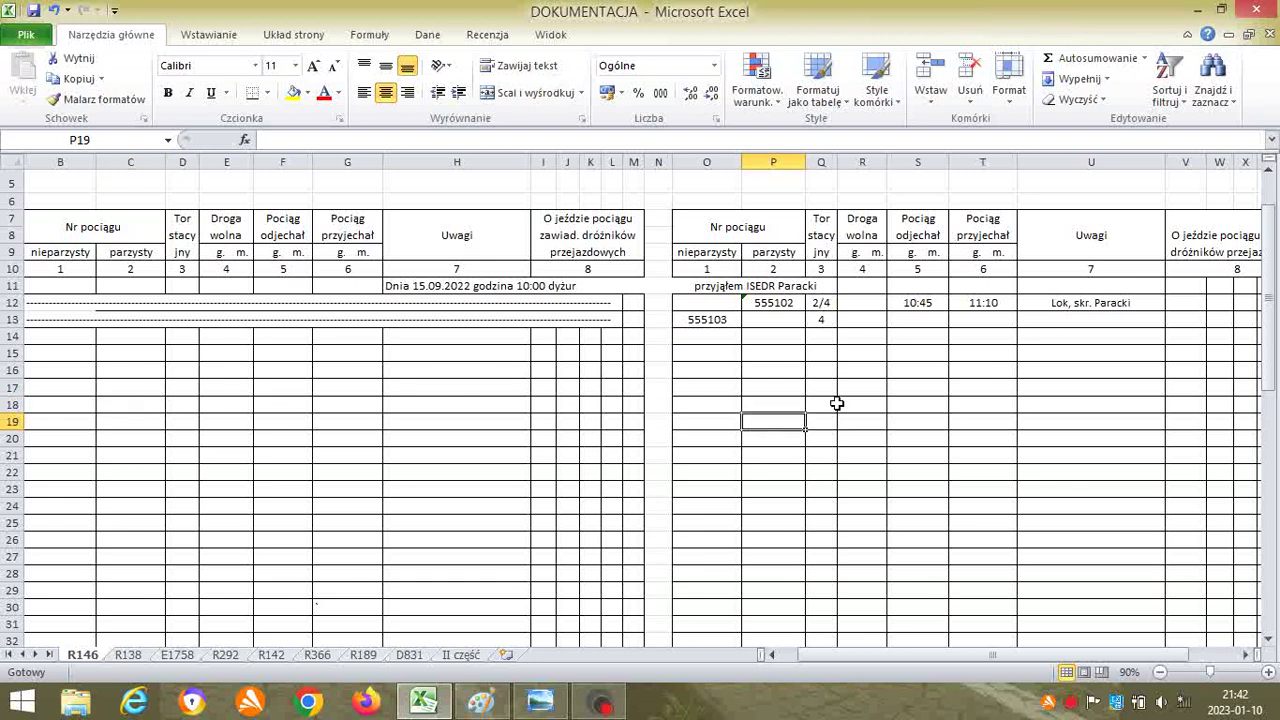
left_click(540, 704)
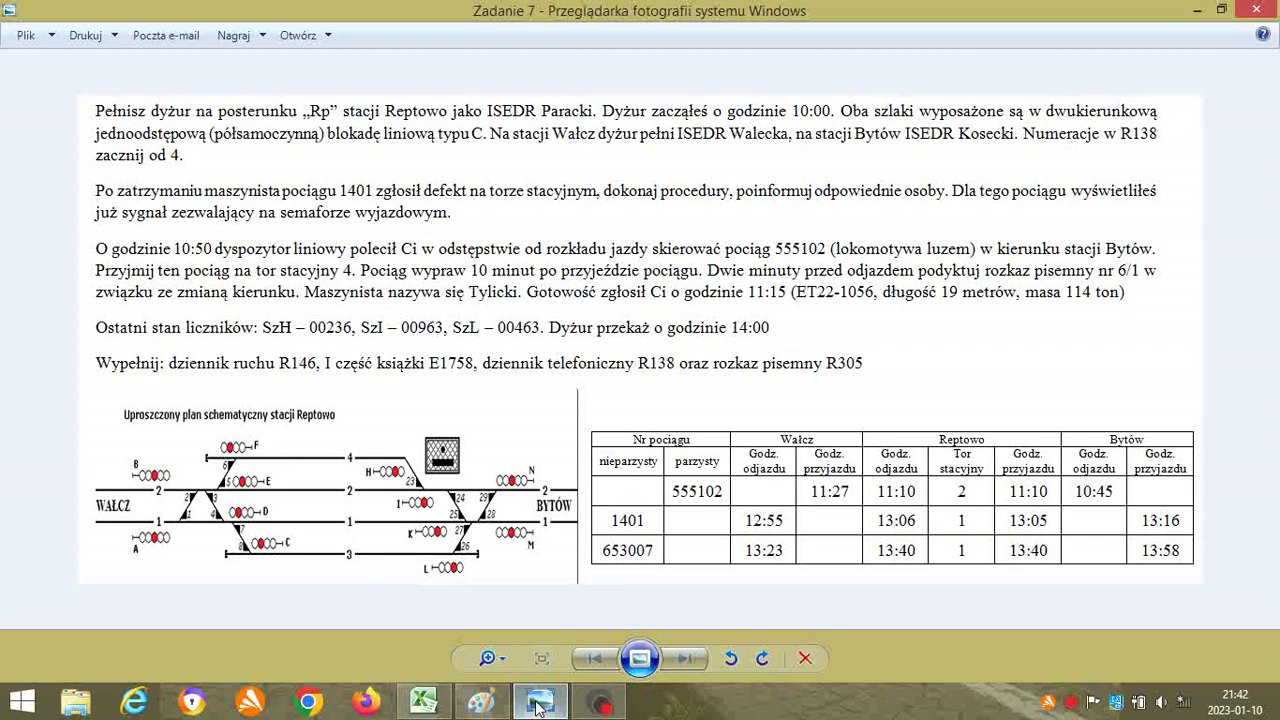
left_click(423, 701)
left_click(129, 654)
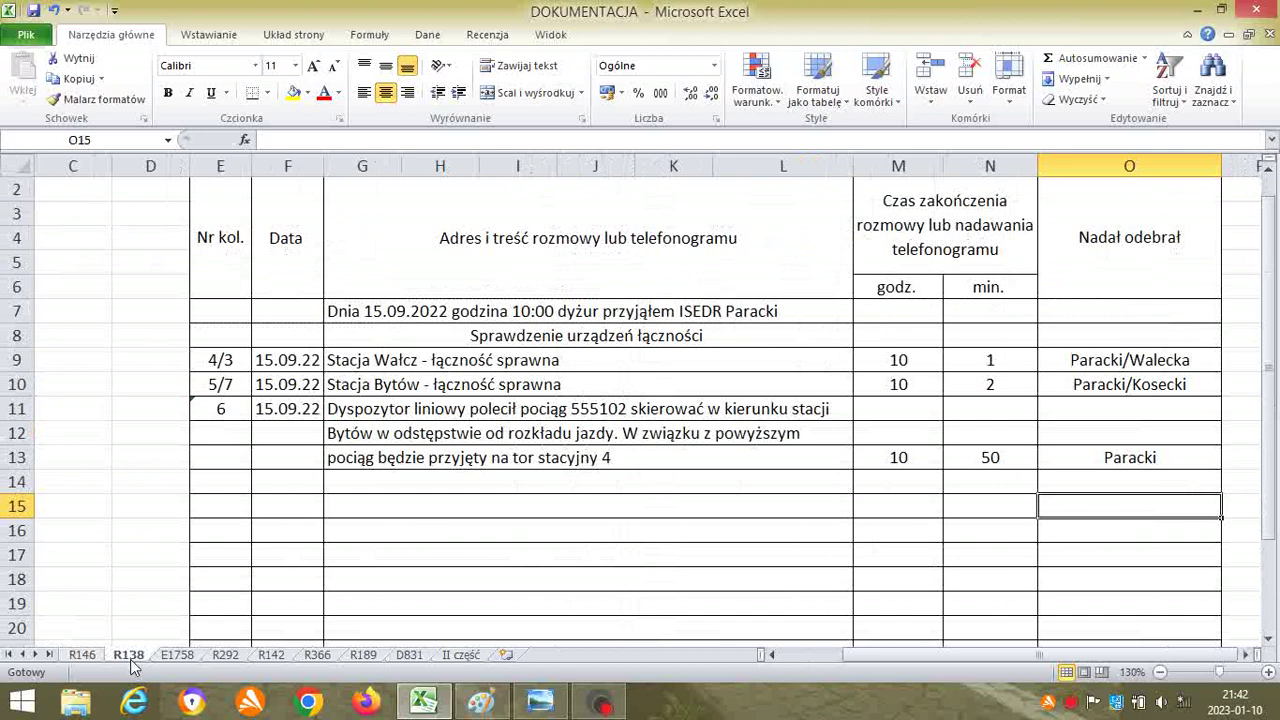
left_click(237, 482)
type("7")
left_click(288, 484)
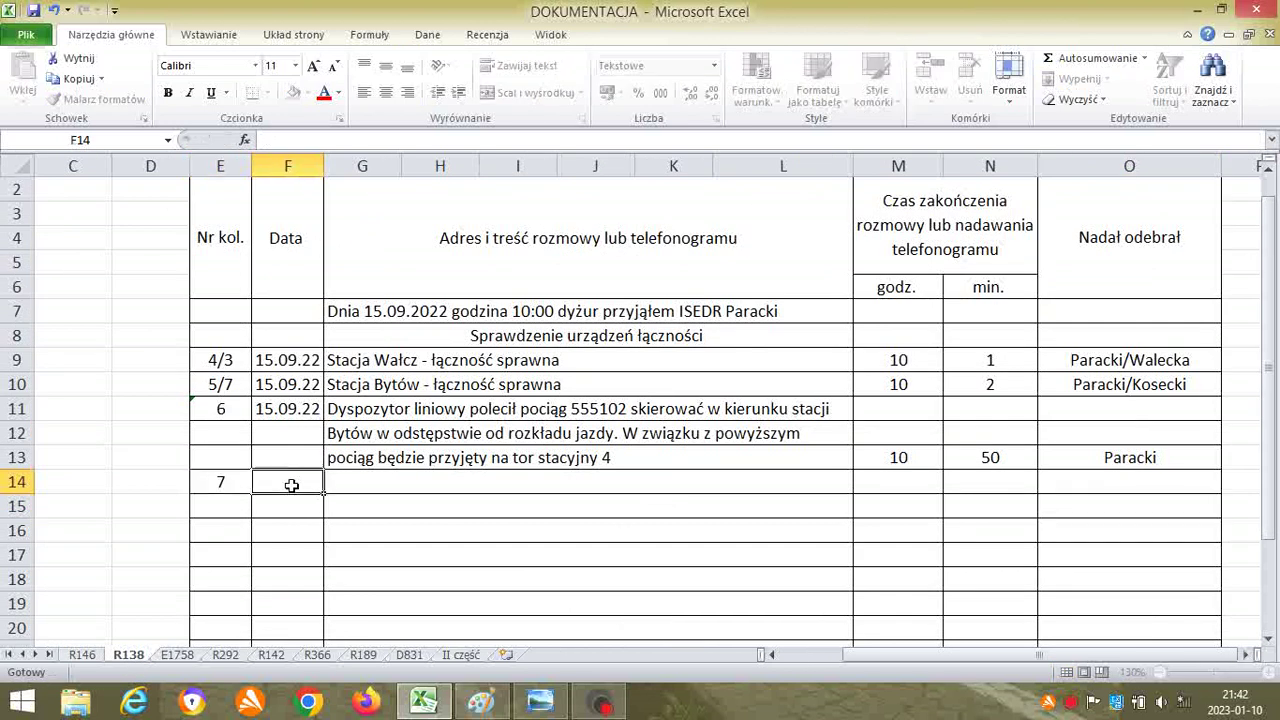
type("15.09.22")
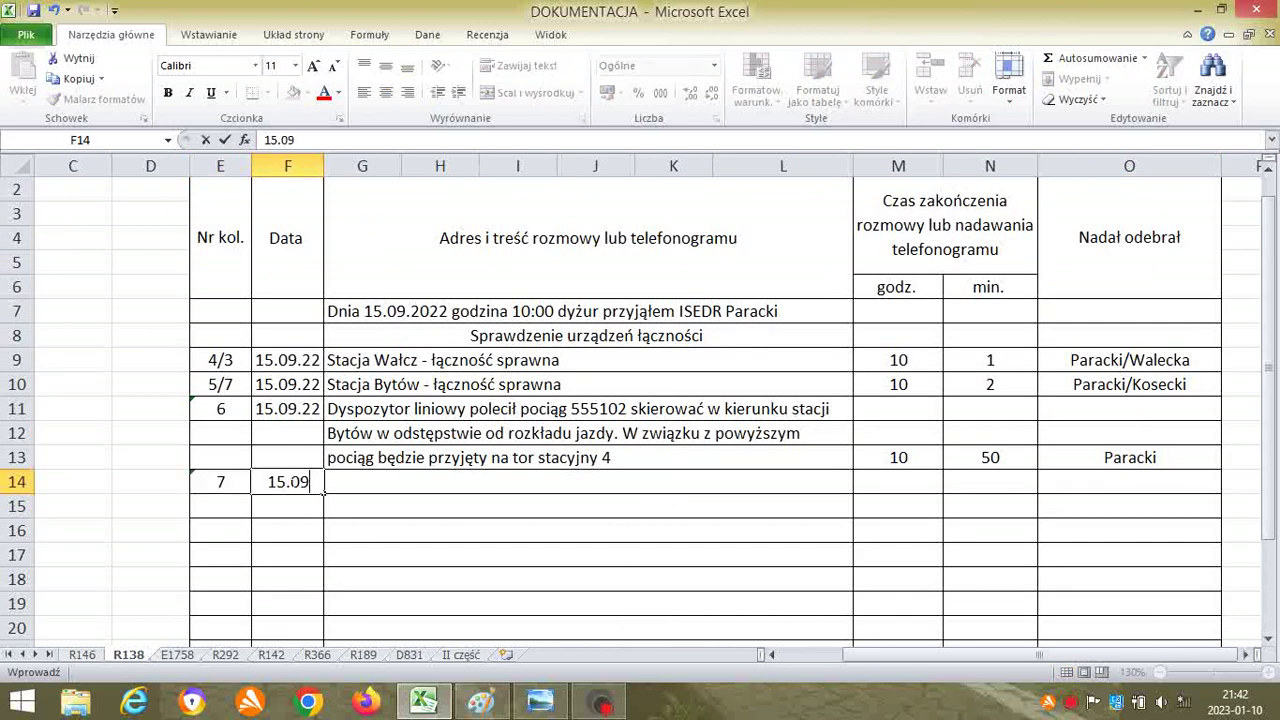
left_click(382, 477)
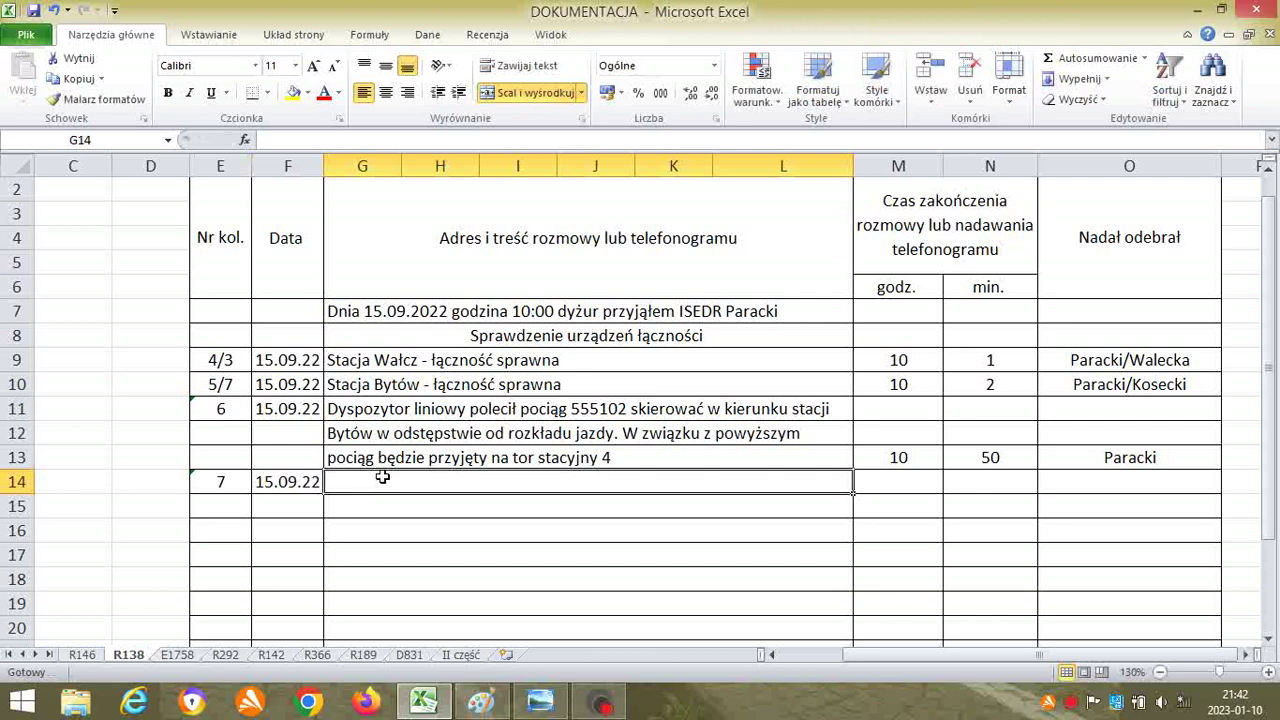
type("Pocią")
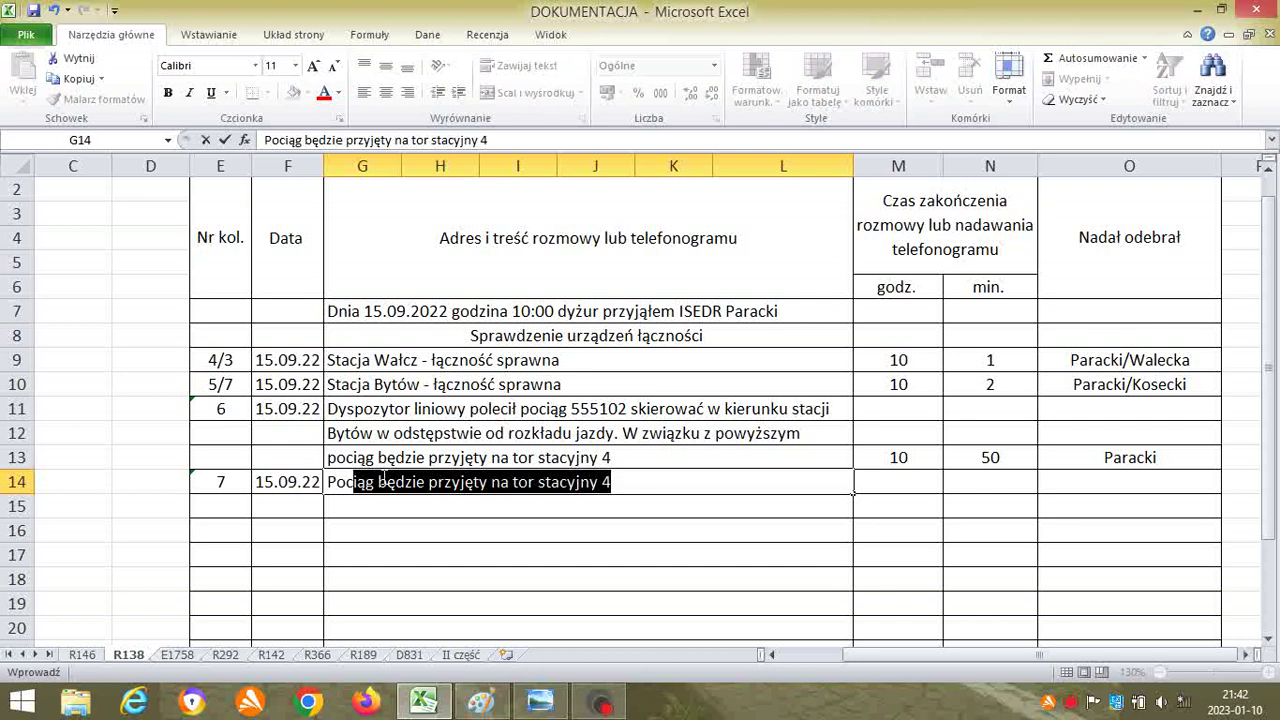
type("g 5551")
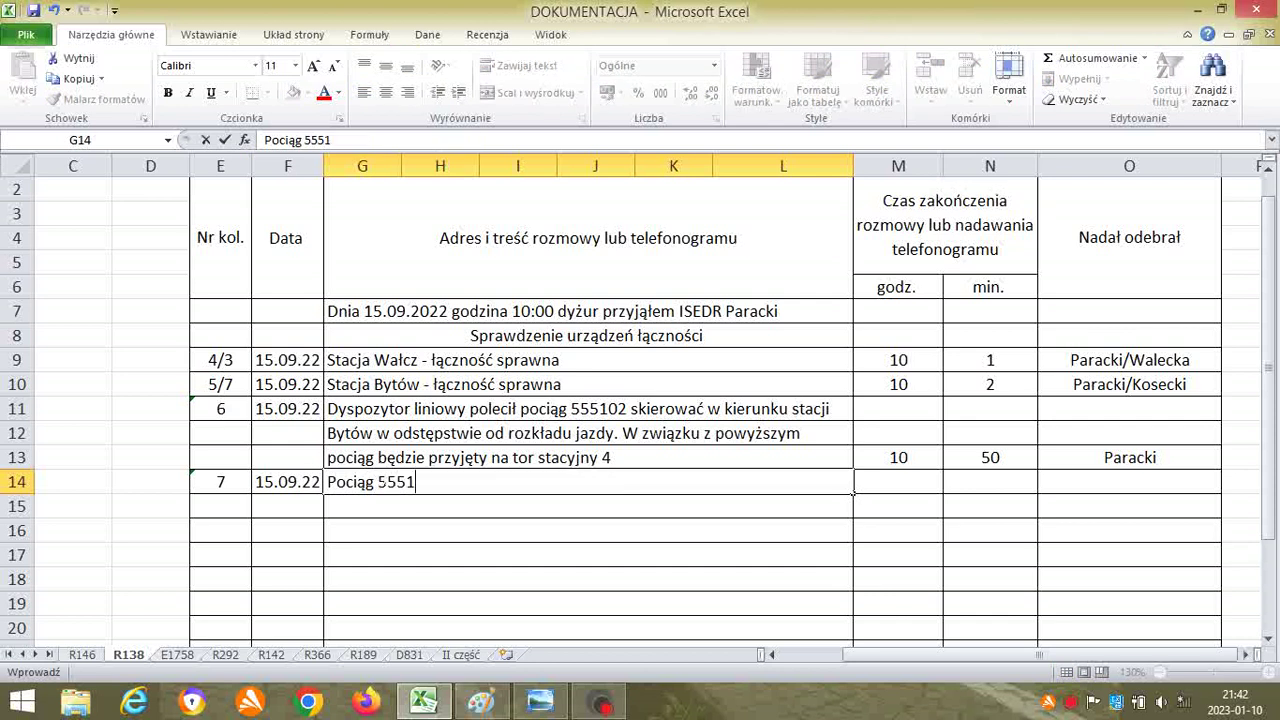
type("03, ET")
key("BackSpace")
key("BackSpace")
key("BackSpace")
key("BackSpace")
key("BackSpace")
key("BackSpace")
key("BackSpace")
key("BackSpace")
key("BackSpace")
key("BackSpace")
key("BackSpace")
key("BackSpace")
key("BackSpace")
key("BackSpace")
key("BackSpace")
key("BackSpace")
key("BackSpace")
- Enter the readiness report "Zgłoszenie gotowości: pociąg 555103, ET22-1056, dł. 19 metrów," in G14 and continue it with "masa. 114 ton" in G15
type("Zgł")
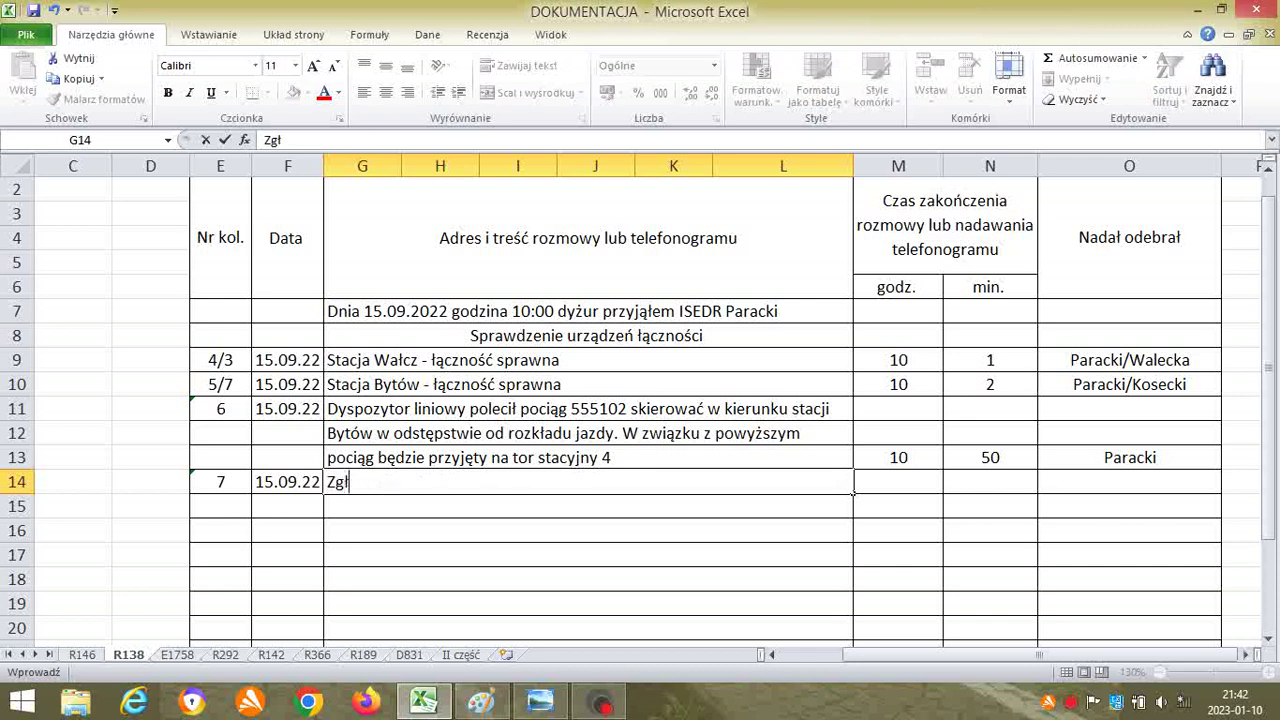
type("oszenie go")
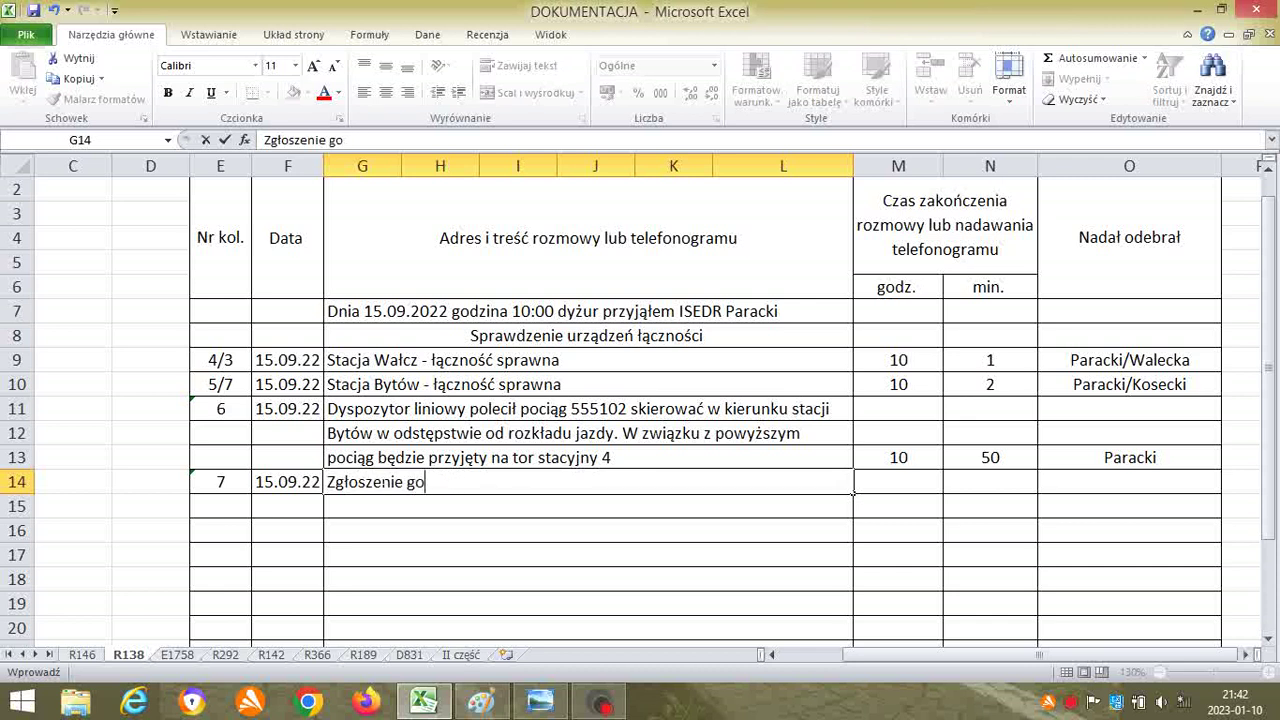
type("towości")
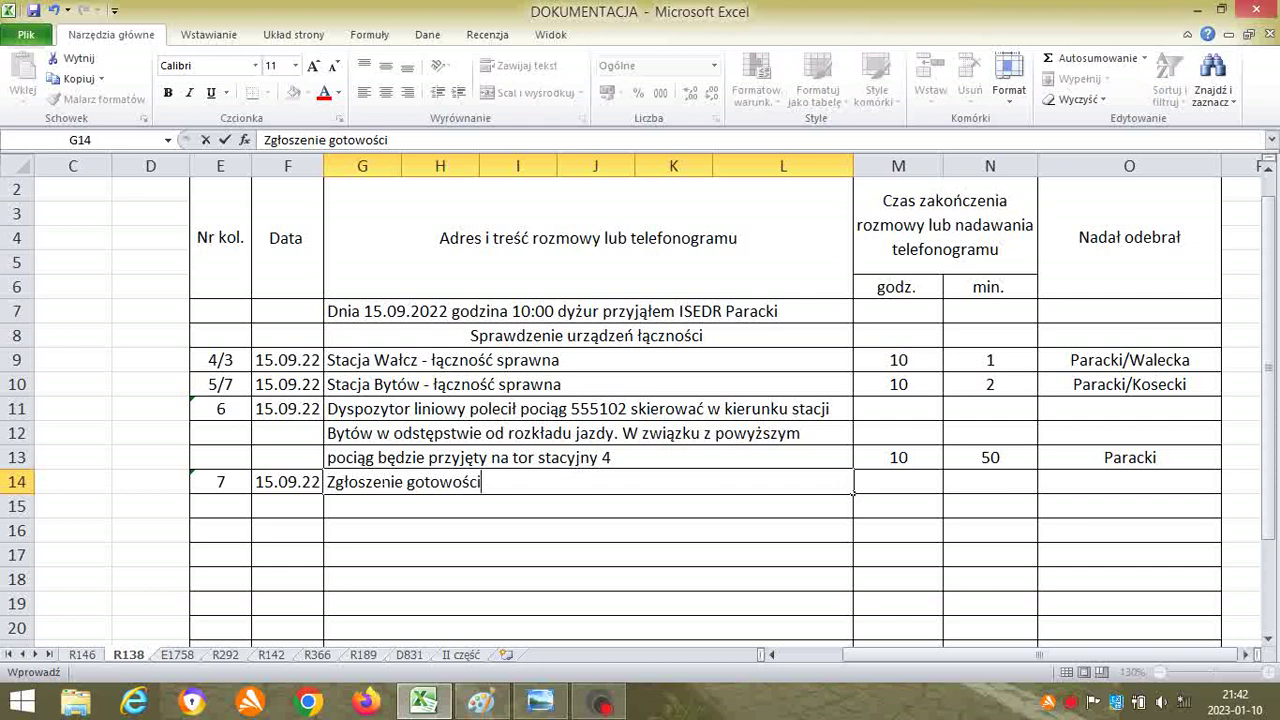
type(": pociąg 555103")
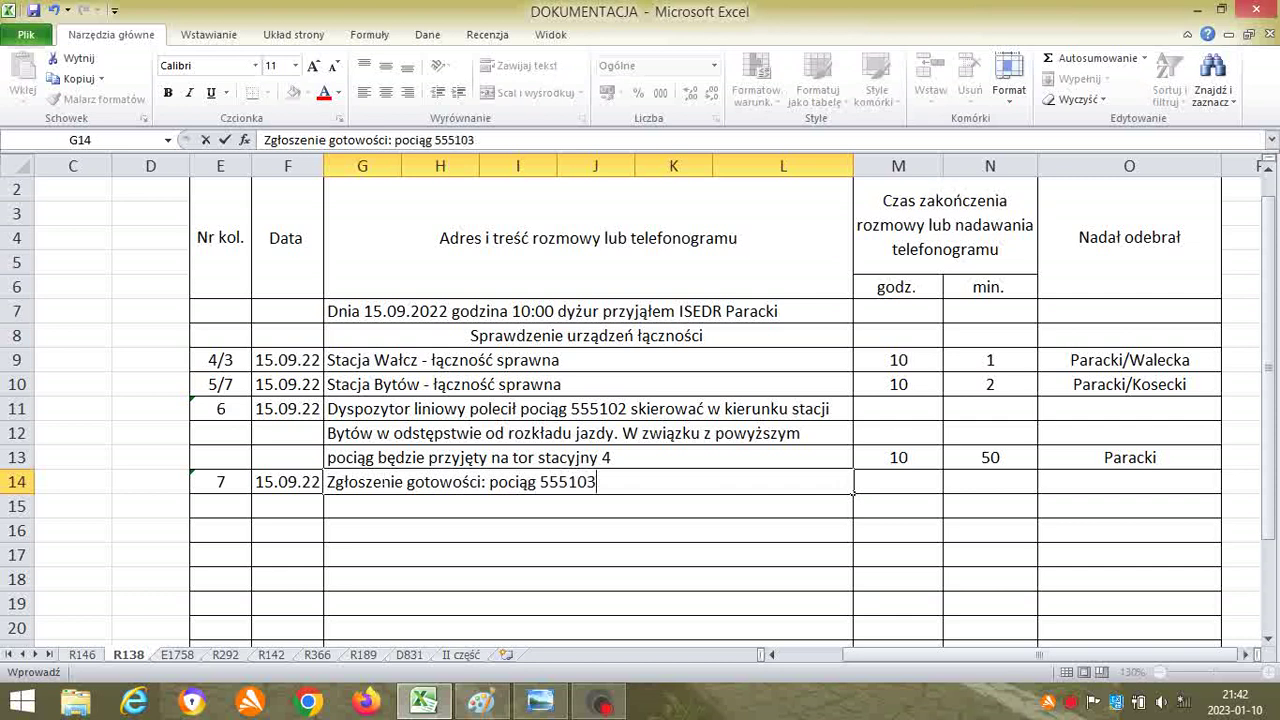
type(", ET22-1056")
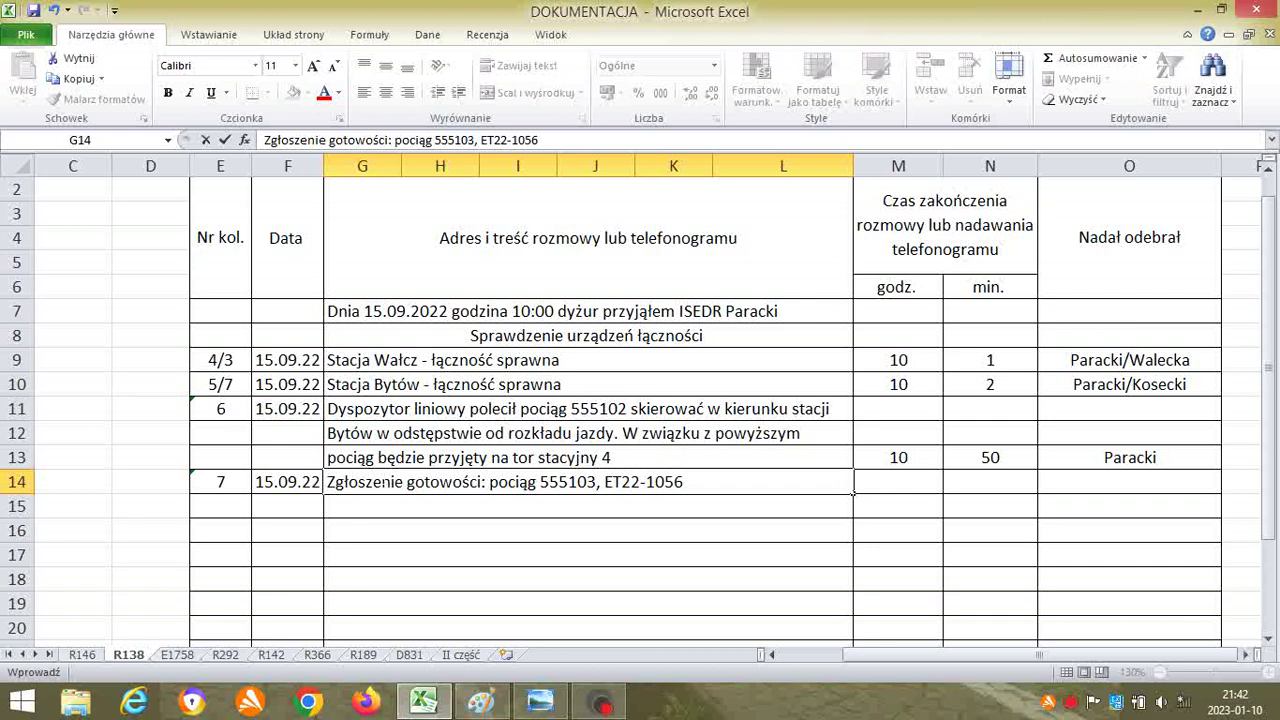
type(", dł. 19 me")
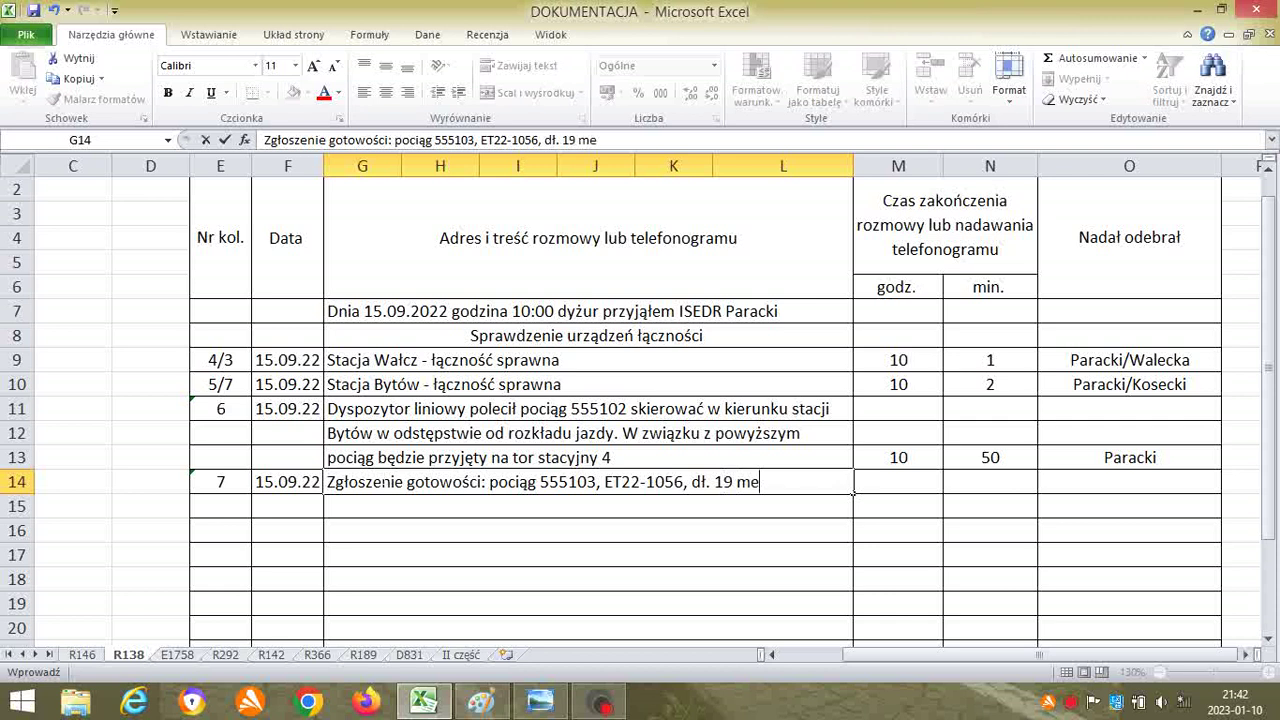
type("trów,")
key("Return")
type("masa:")
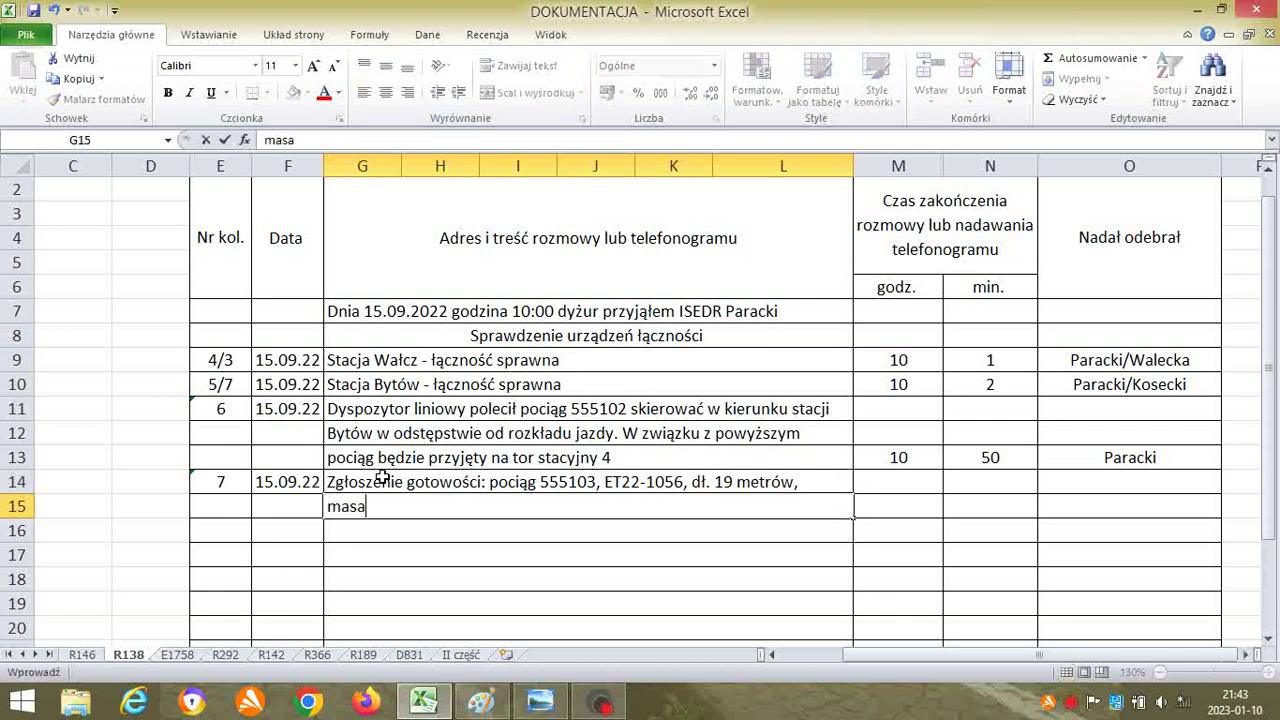
key("BackSpace")
key("BackSpace")
type(". 114 ton")
- Record the end time of the readiness report with hour 11 in M15 and minute 15 in N15
left_click(881, 506)
type("11")
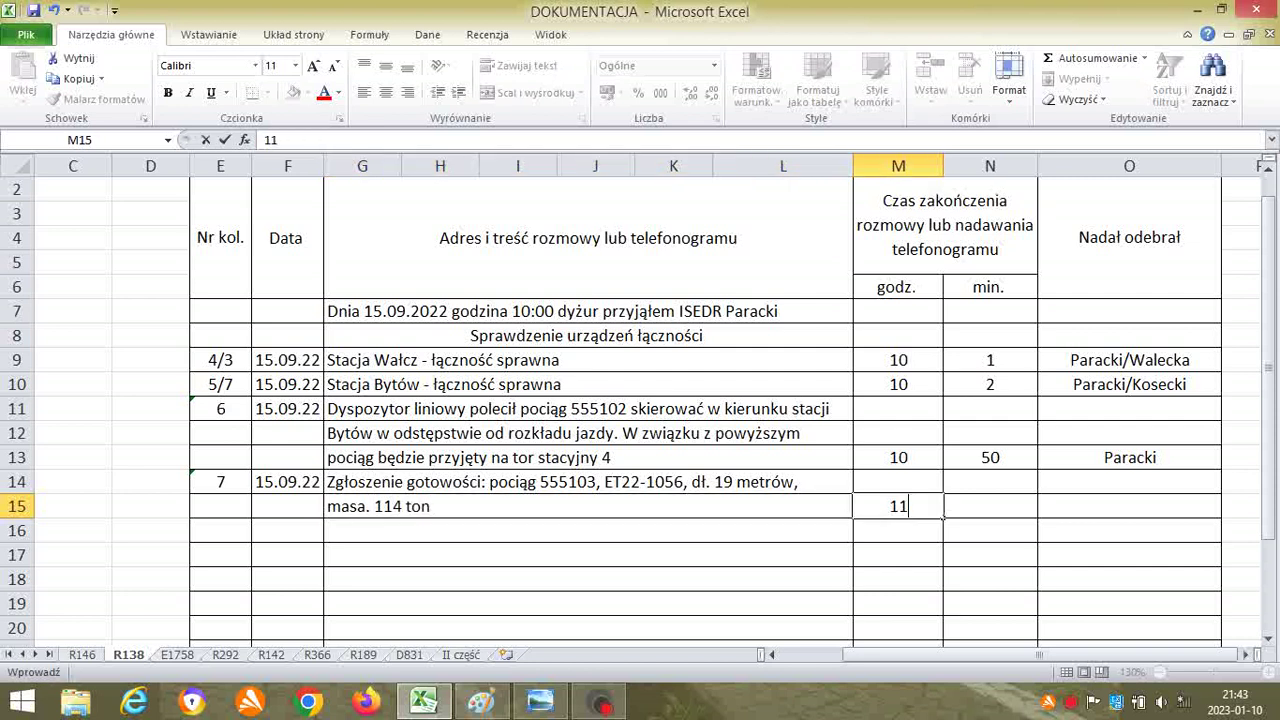
type(":1")
type("5")
key("BackSpace")
key("BackSpace")
key("BackSpace")
left_click(970, 513)
type("15")
- Enter the train driver's and the dispatcher's surnames, separated by a slash, as sender and receiver in O15
left_click(1087, 506)
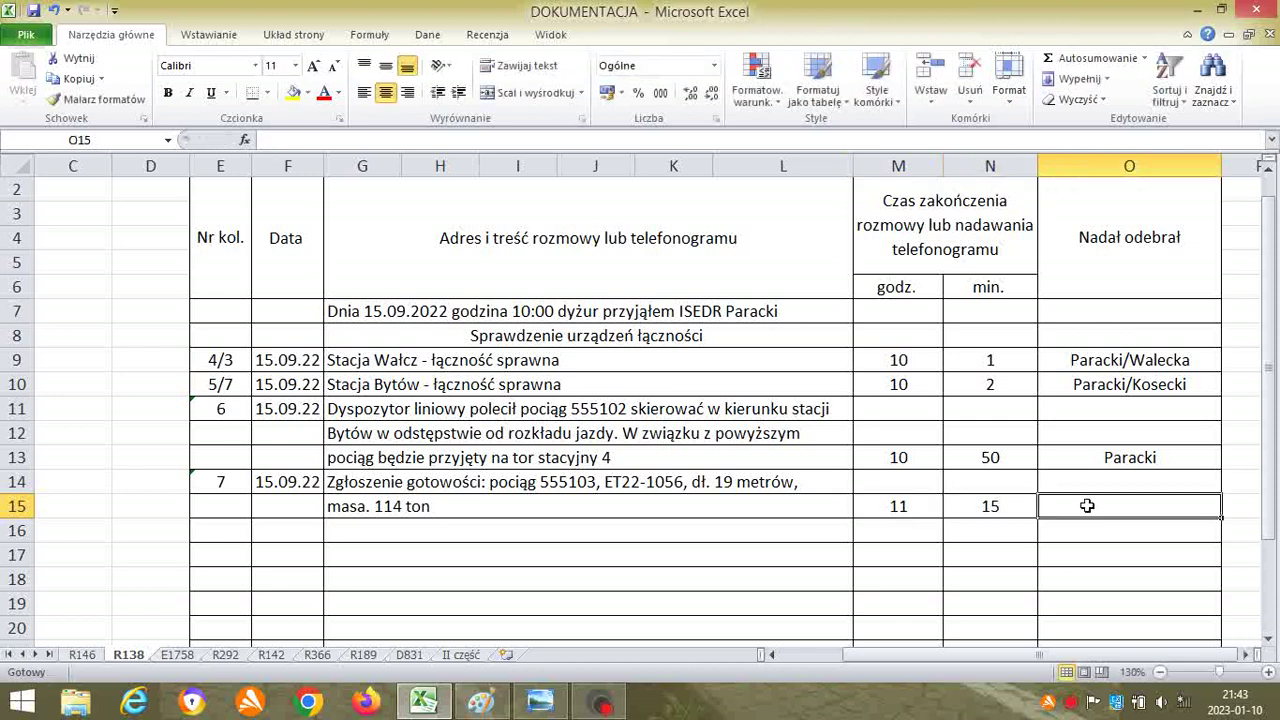
type("Ty")
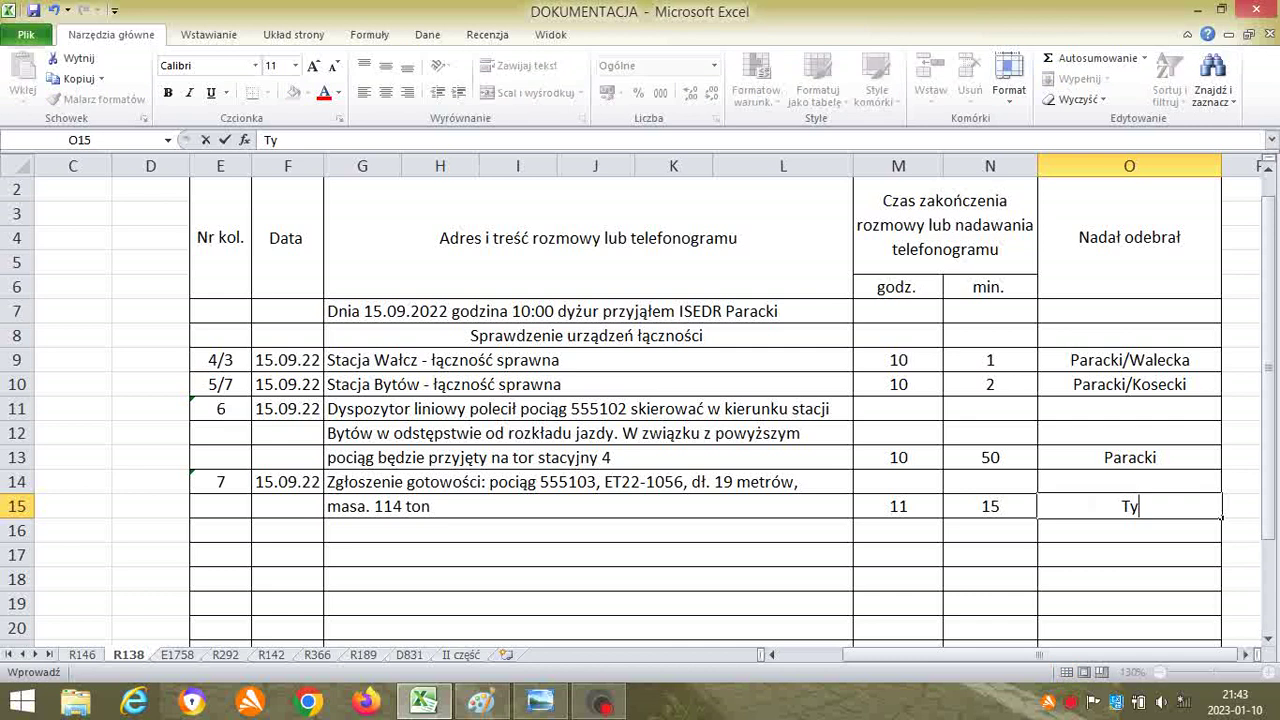
type("licki/Paracki")
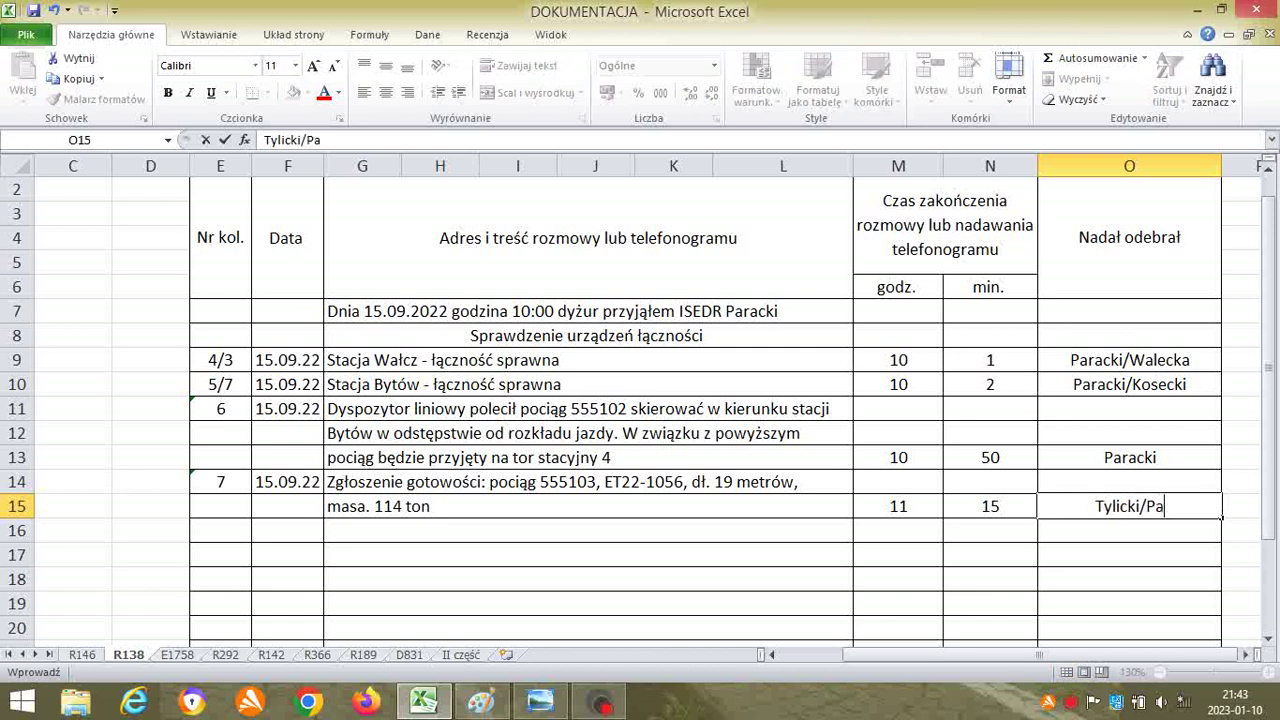
left_click(1066, 624)
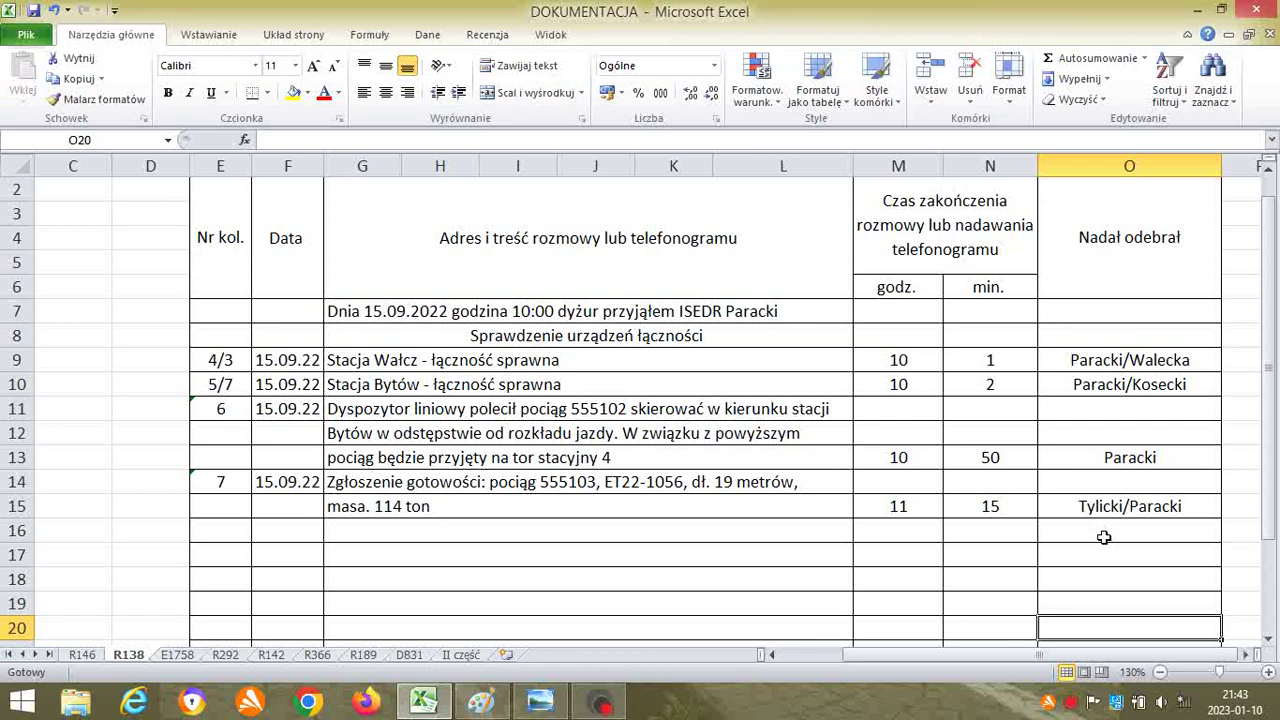
- Check the Zadanie 7 task image and enter only the remark "Lok" for train 555103 in U13 of sheet R146
left_click(540, 702)
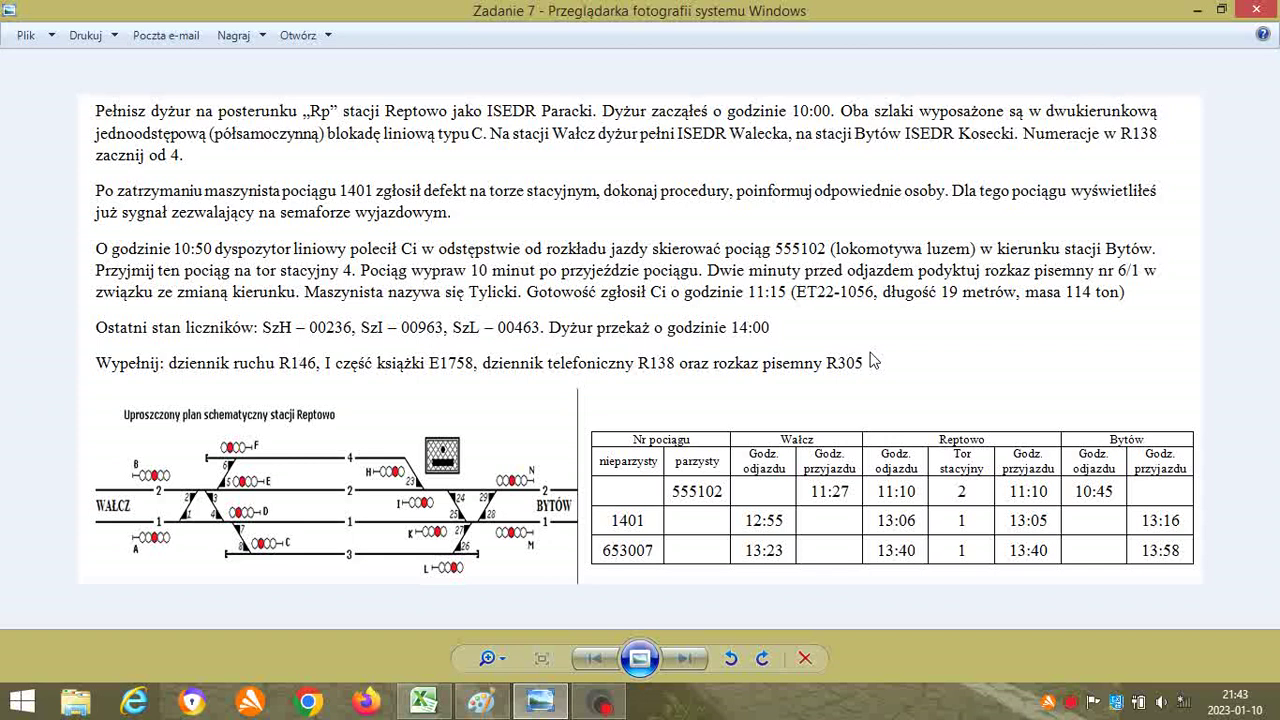
left_click(424, 702)
left_click(84, 655)
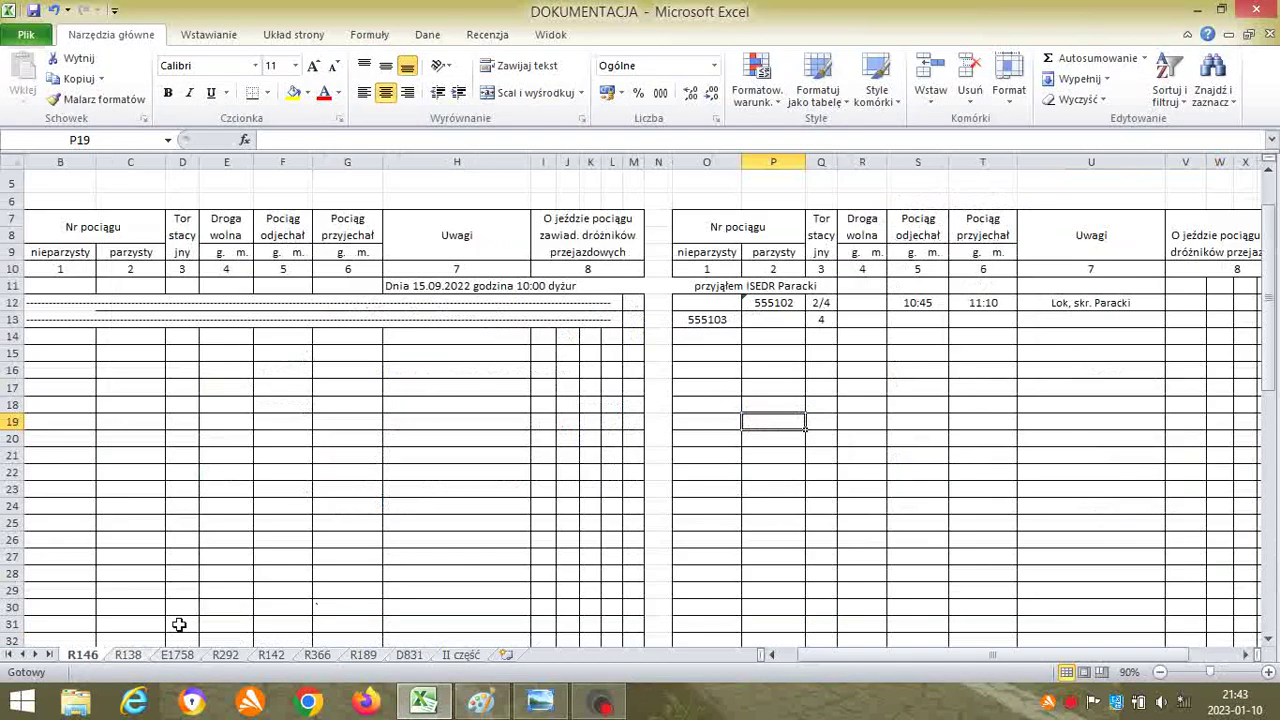
left_click(1088, 318)
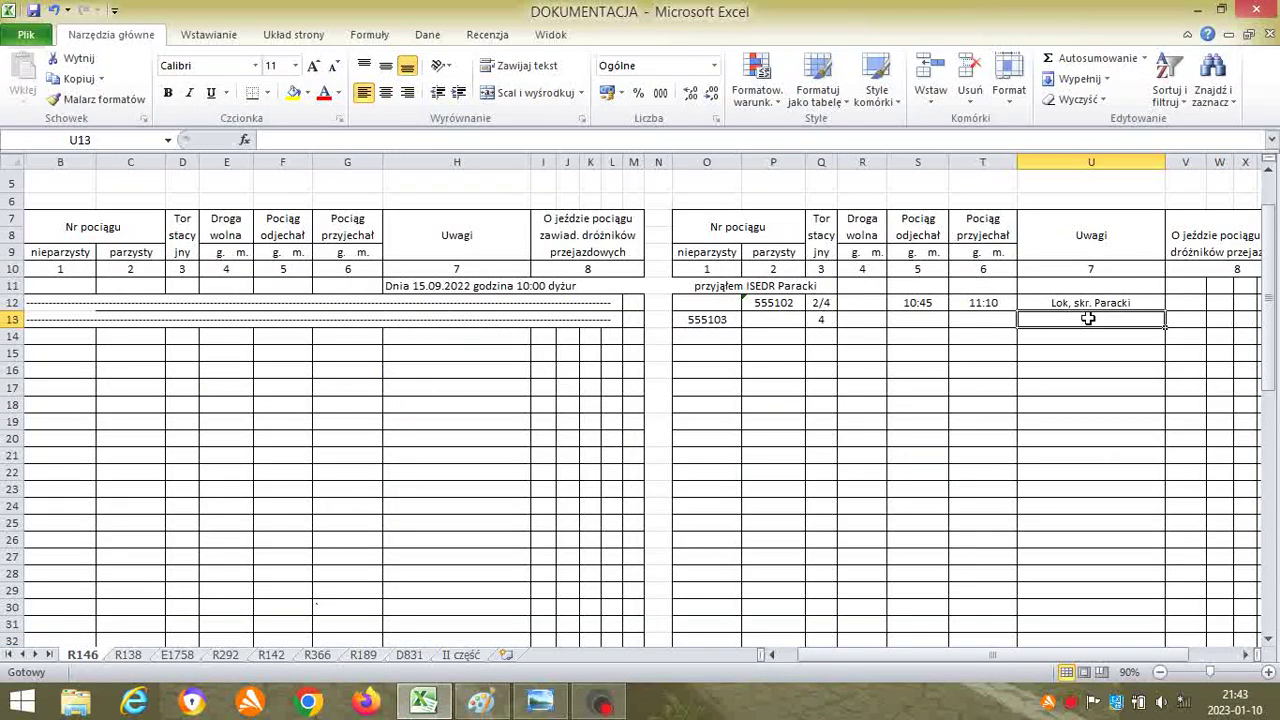
type("Lok,")
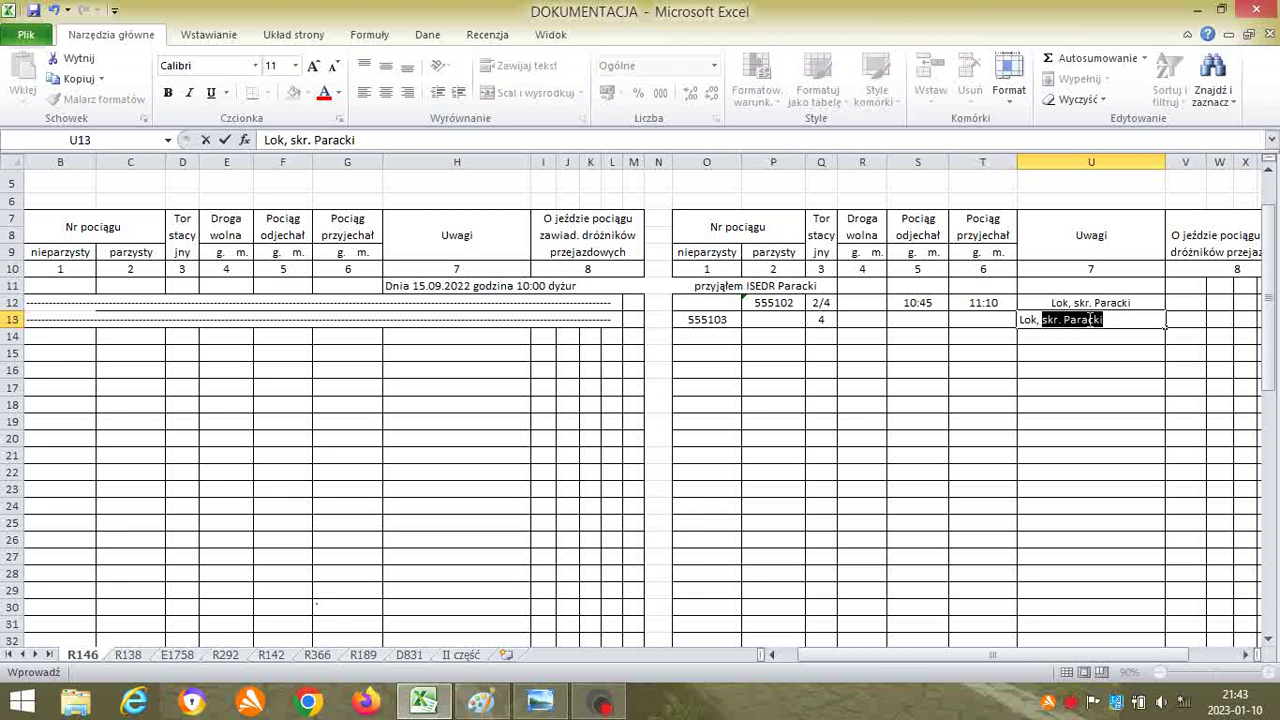
left_click(1086, 402)
double_click(1096, 318)
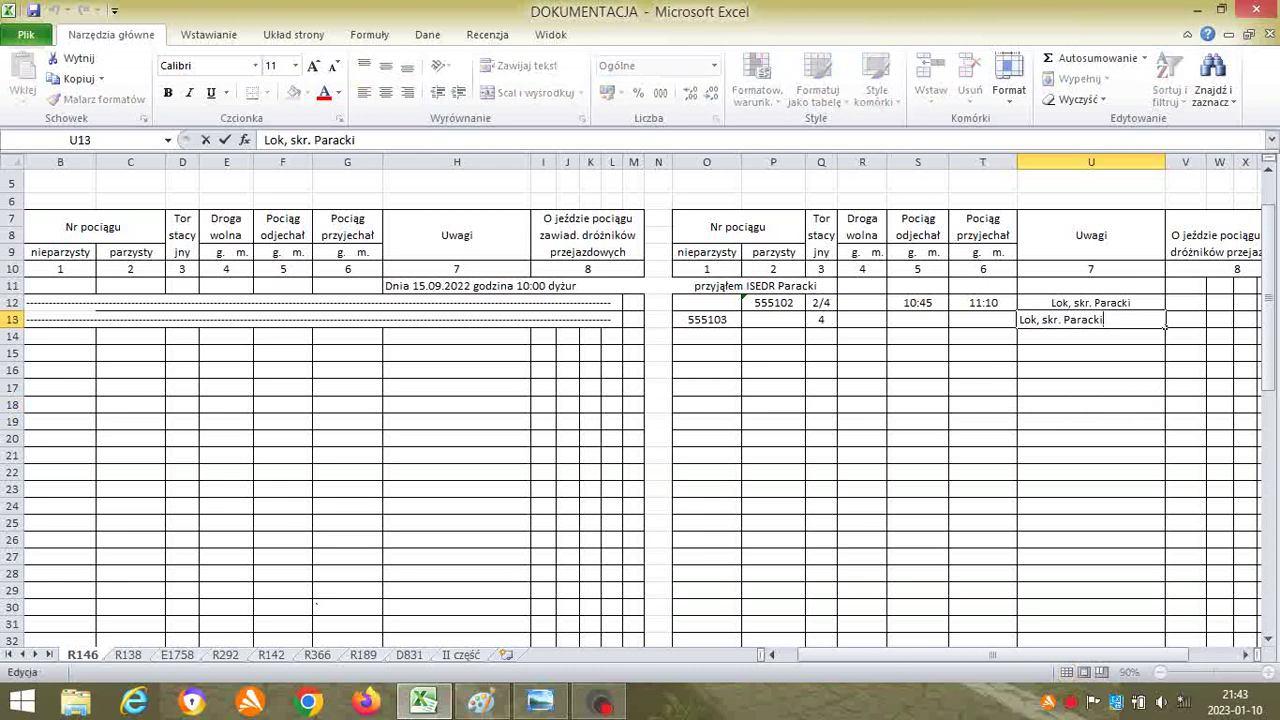
key("BackSpace")
key("BackSpace")
key("BackSpace")
key("BackSpace")
key("BackSpace")
key("BackSpace")
key("BackSpace")
key("BackSpace")
key("BackSpace")
key("BackSpace")
key("BackSpace")
key("BackSpace")
key("BackSpace")
key("BackSpace")
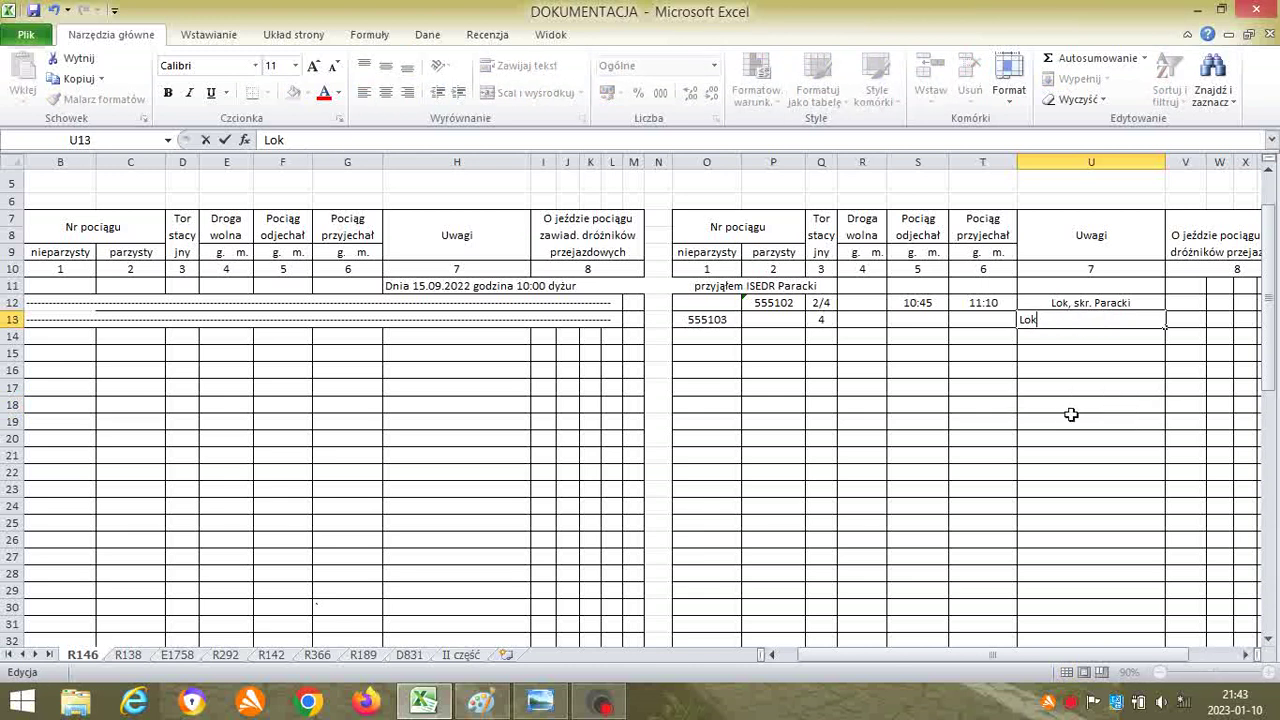
left_click(1071, 416)
- Center the remark in cell U13 horizontally
left_click(1055, 318)
left_click(386, 92)
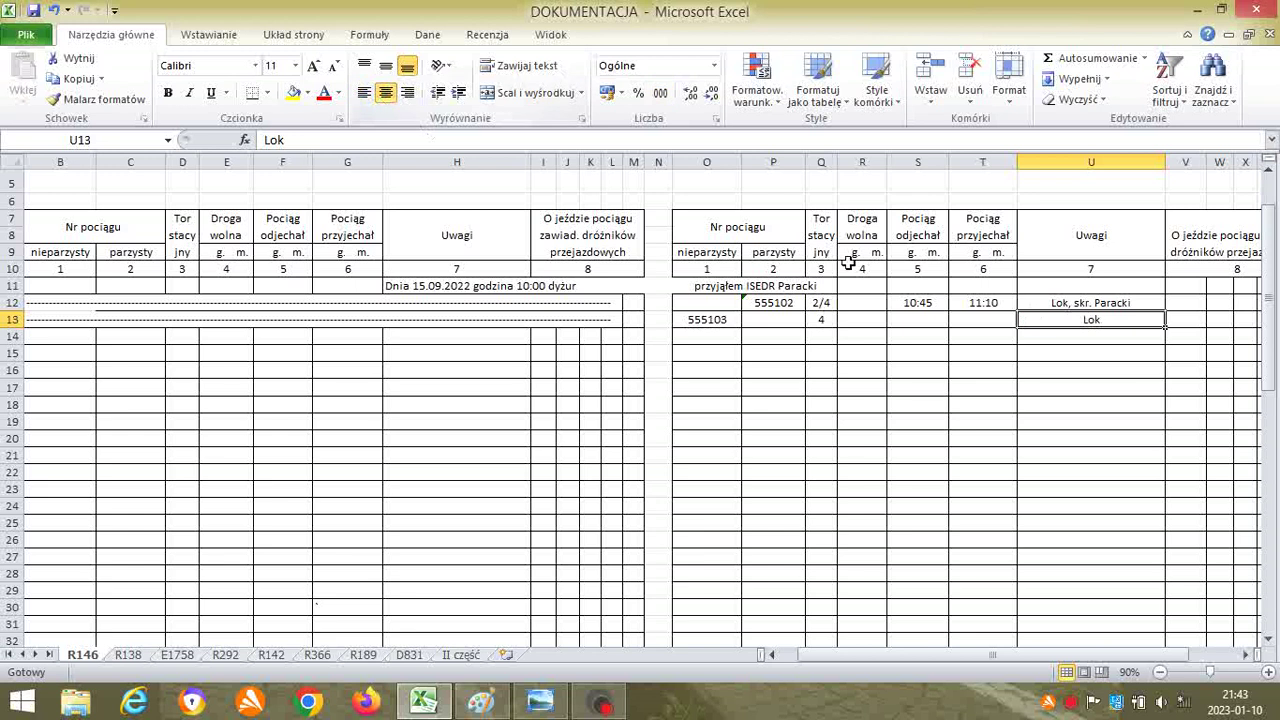
left_click(1105, 405)
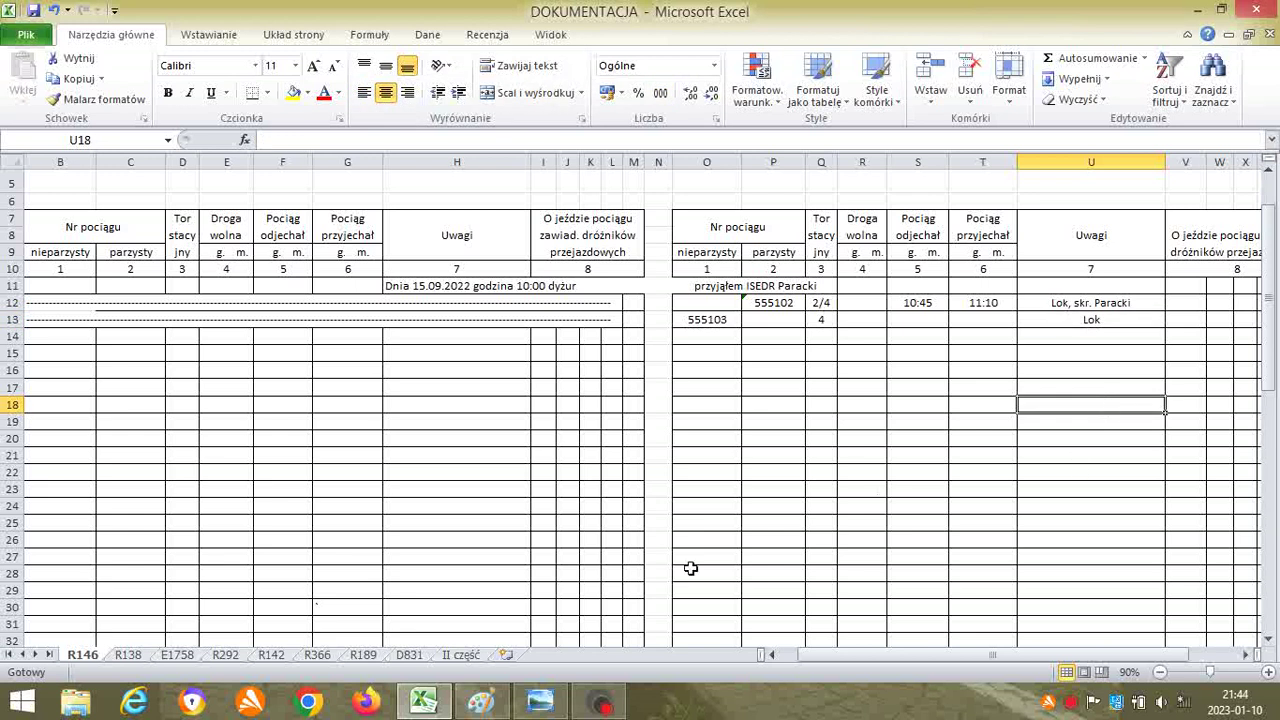
- Check the Zadanie 7 task image and review the written order R-305 in Paint from its header down to the signature fields
left_click(540, 705)
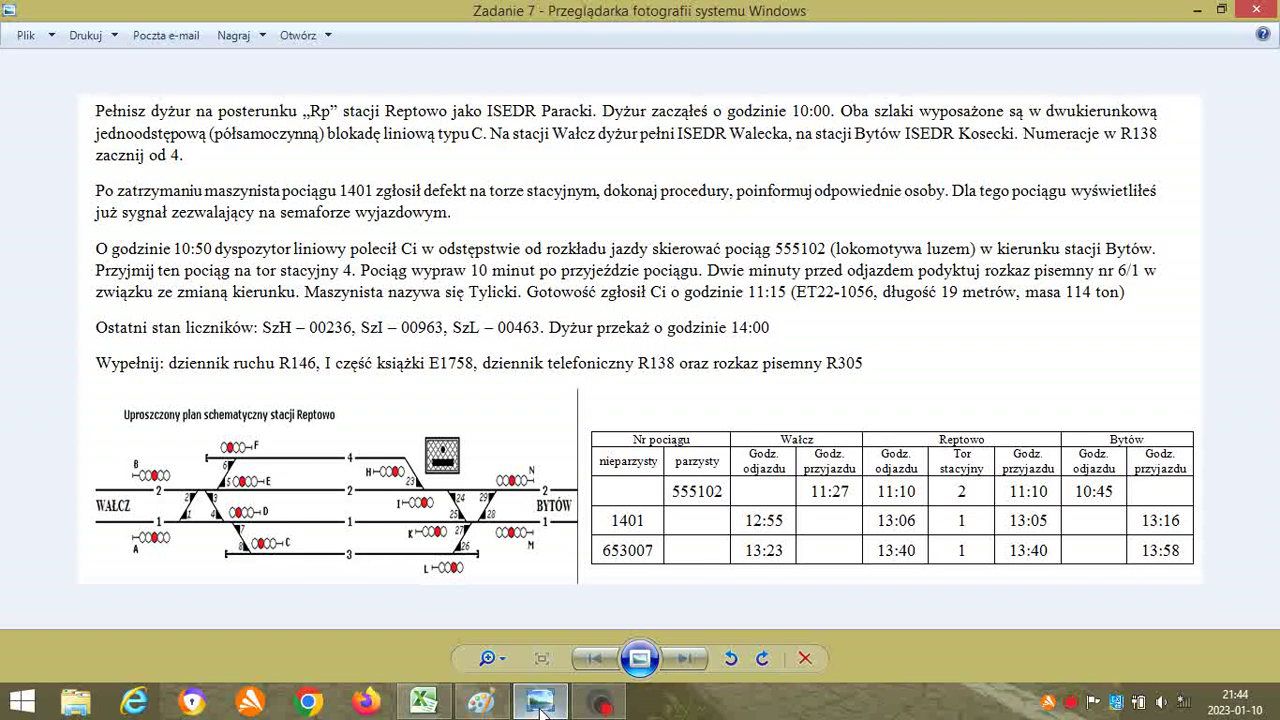
left_click(482, 702)
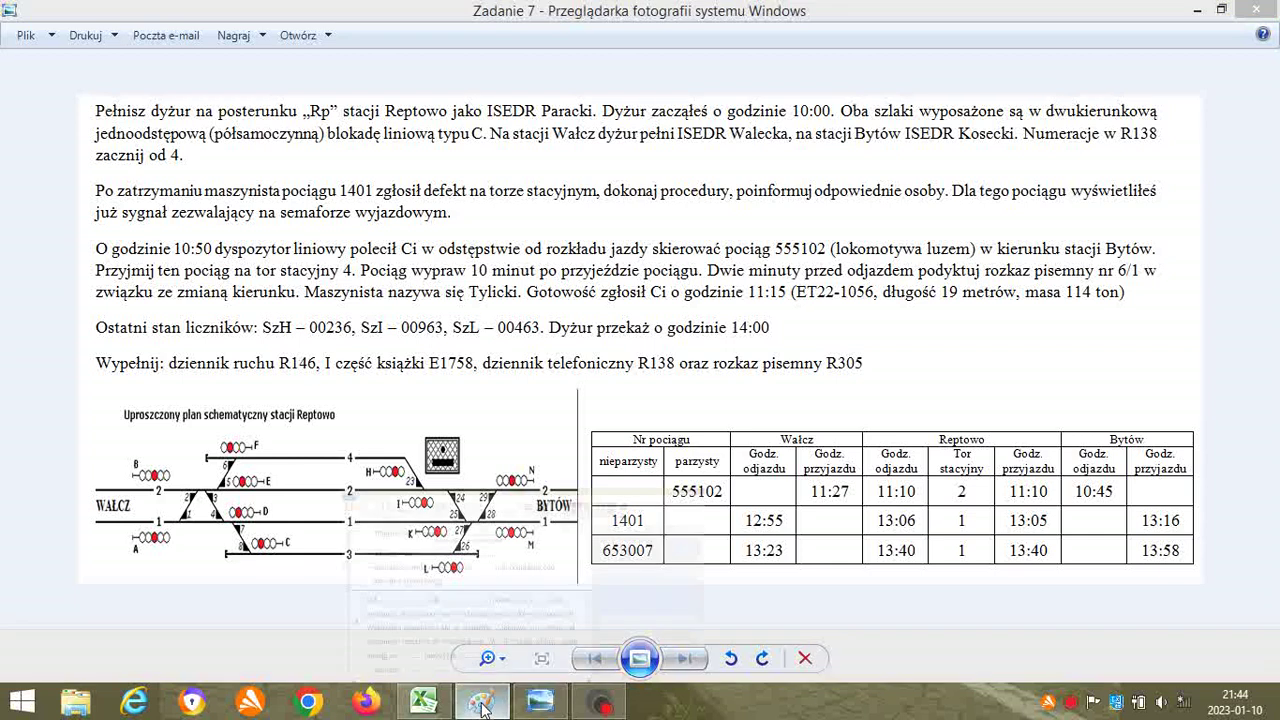
left_click_drag(1278, 400, 1276, 222)
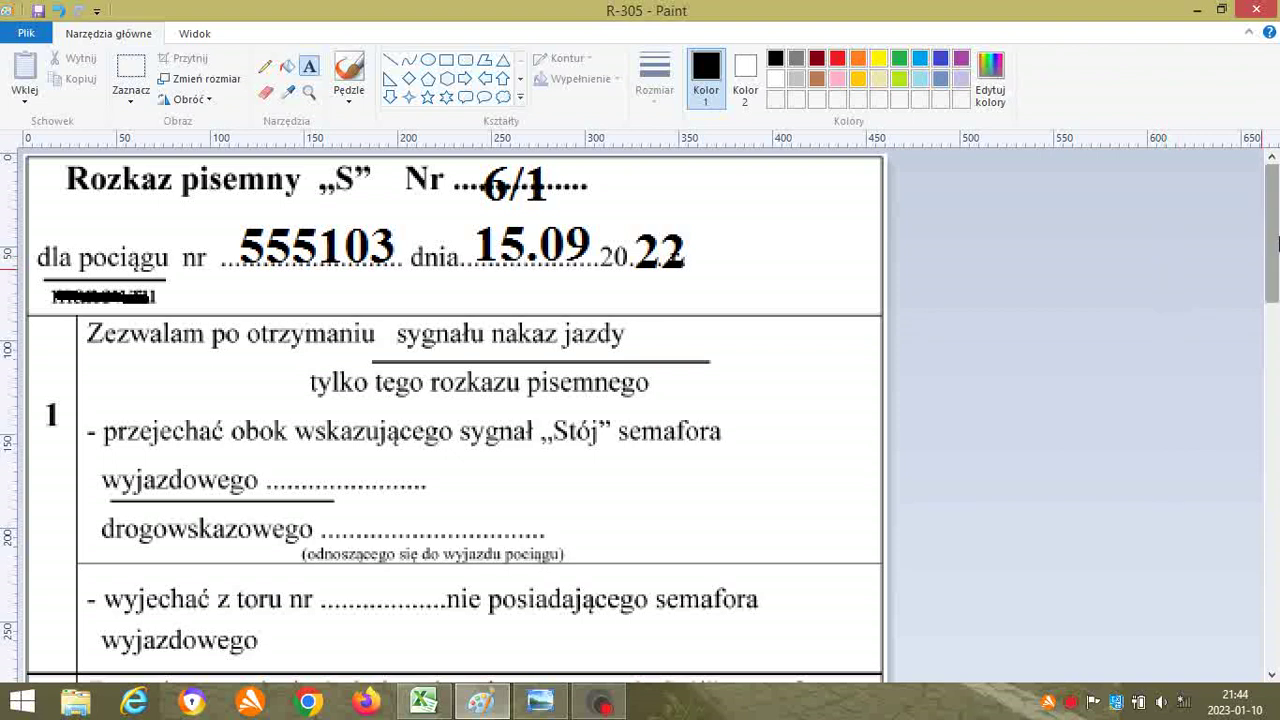
left_click_drag(1278, 226, 1278, 497)
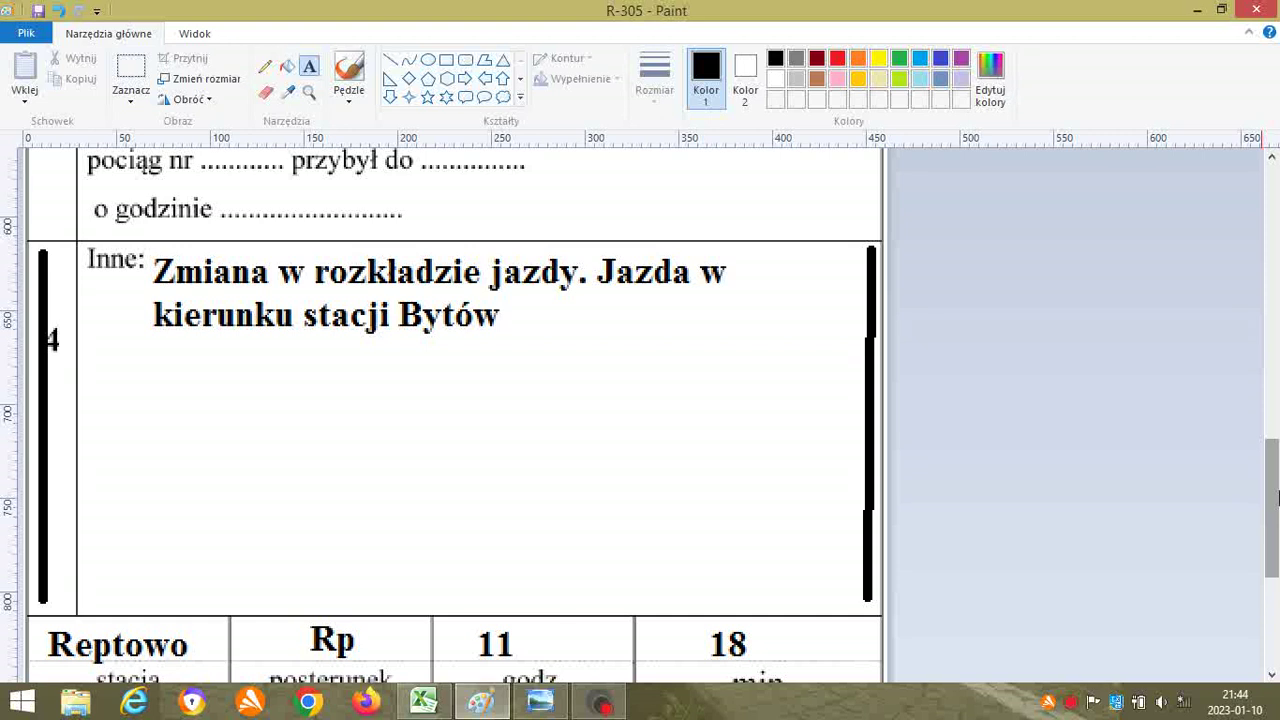
left_click_drag(1276, 497, 1276, 541)
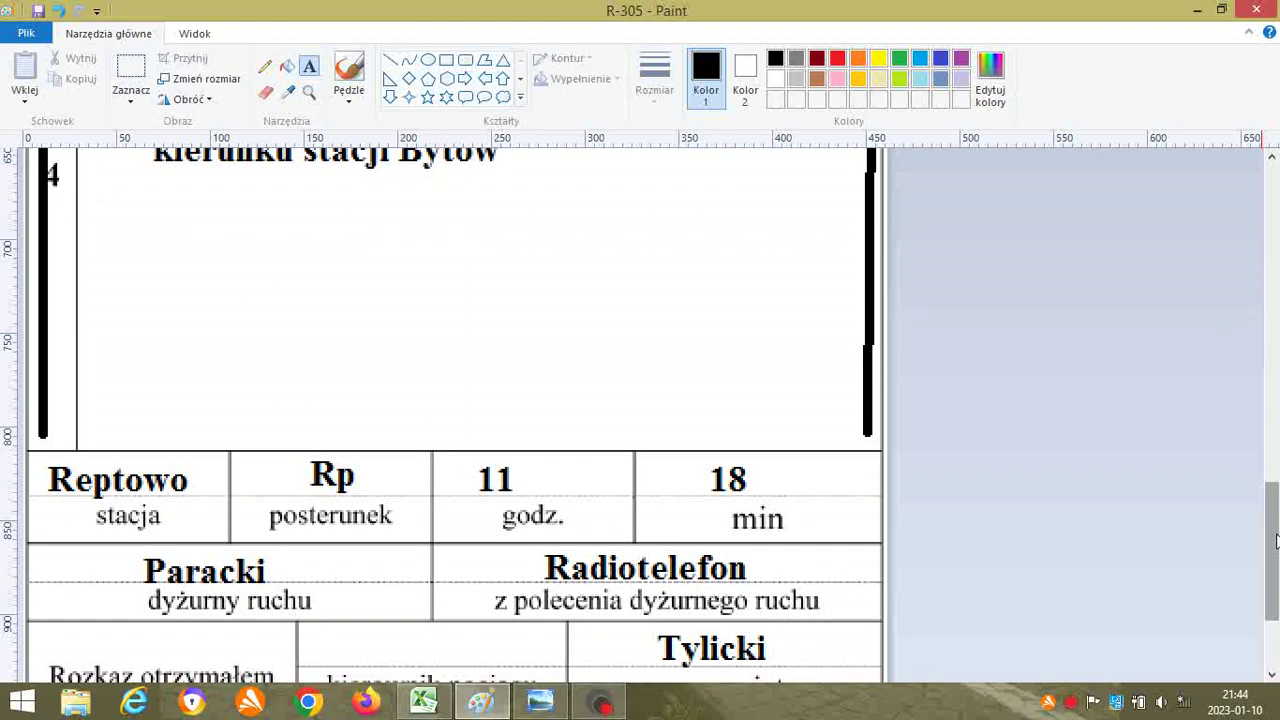
left_click_drag(1276, 541, 1276, 211)
- Return to the workbook and extend the remark in U13 of sheet R146 to "Lok, R305 - 6/1"
left_click(423, 701)
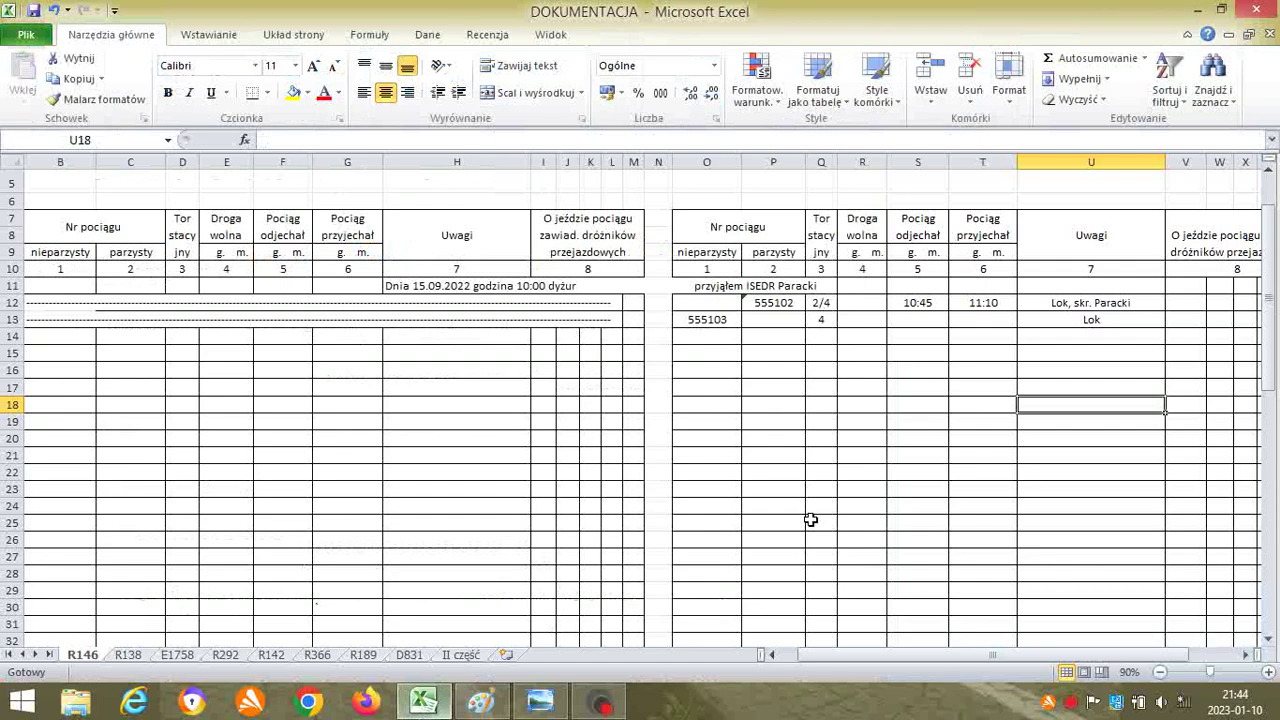
left_click(1128, 320)
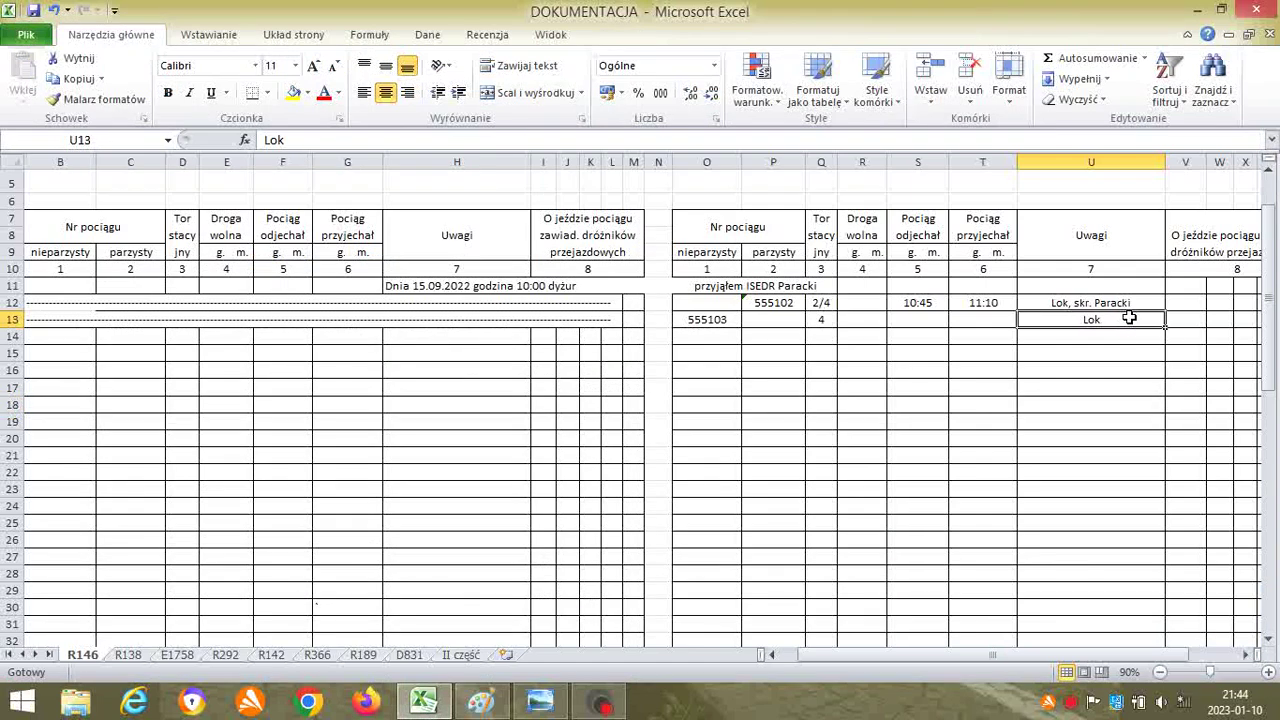
double_click(1128, 318)
type(", R")
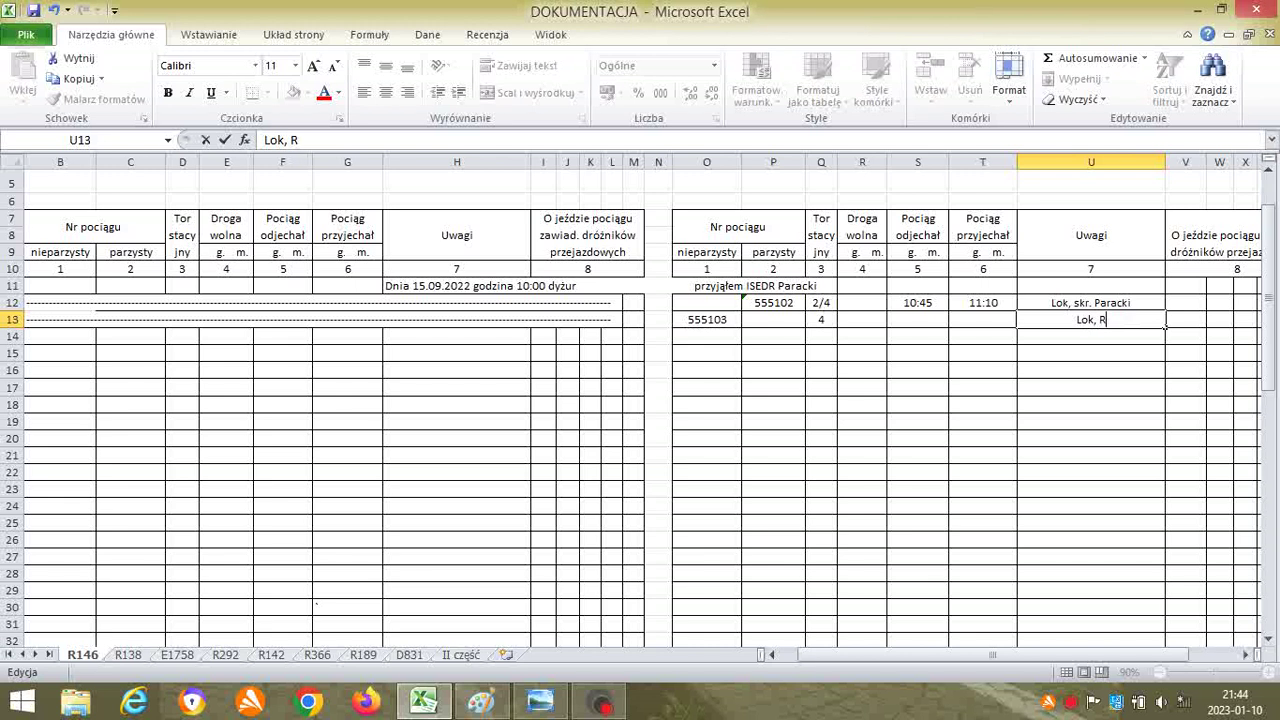
type("305 - 6/1")
left_click(1093, 387)
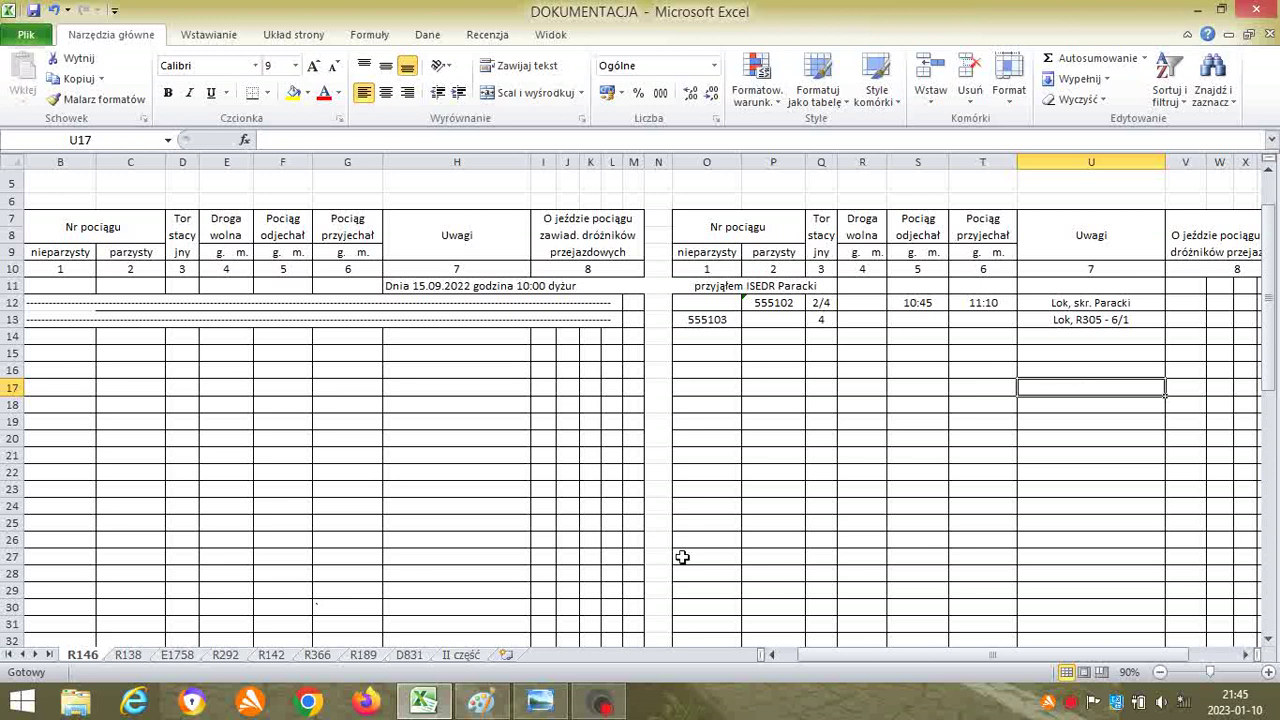
- Check the Zadanie 7 task image and enter the departure time 11:20 for train 555103 in S13
left_click(541, 704)
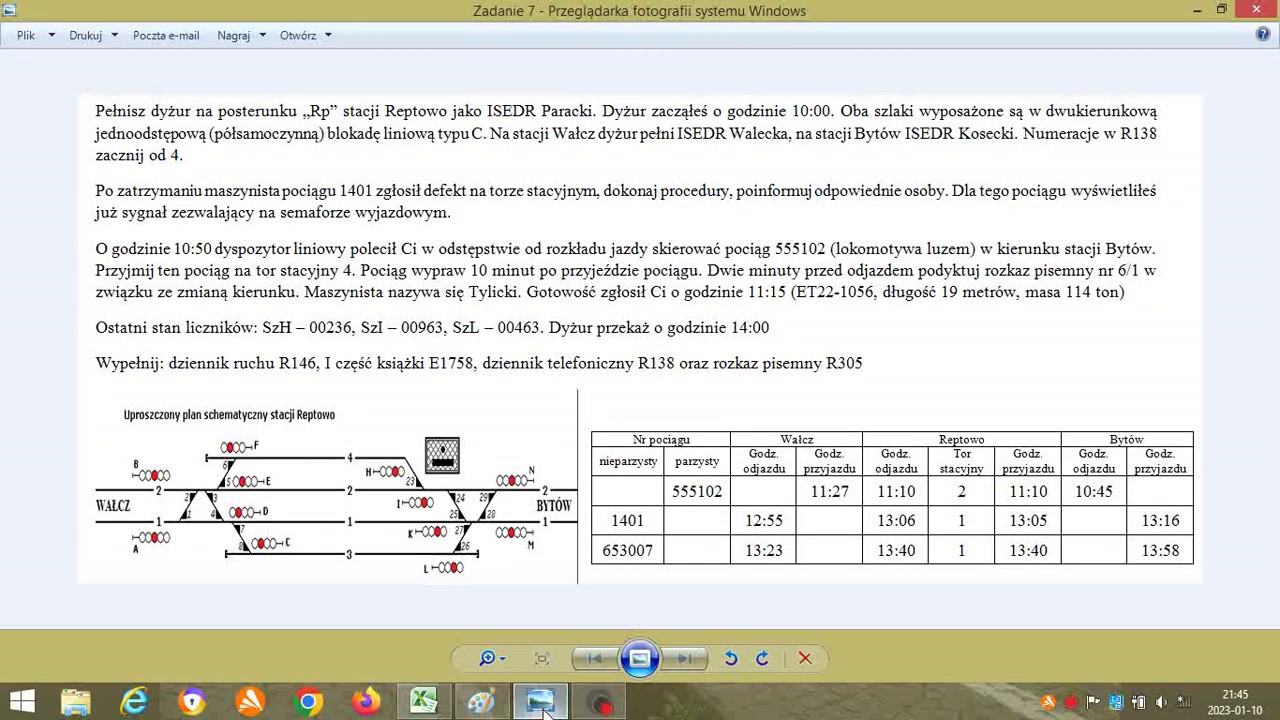
left_click(541, 704)
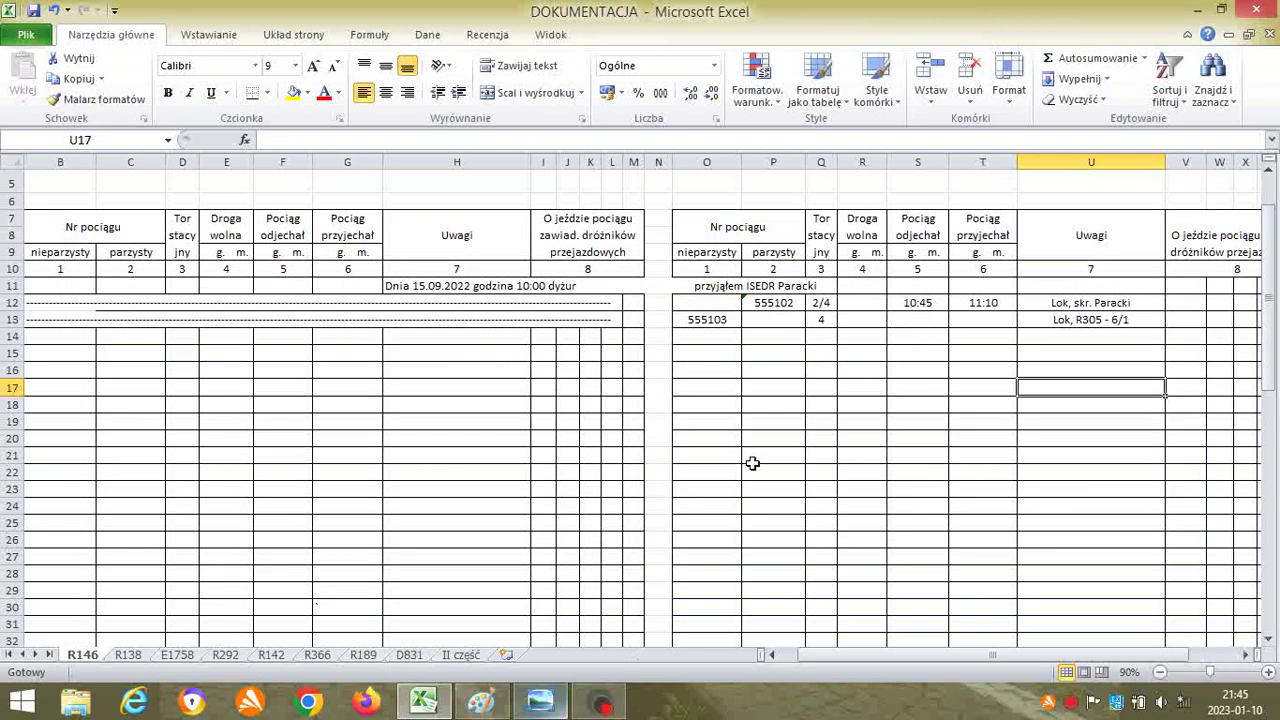
left_click(918, 321)
type("11:20")
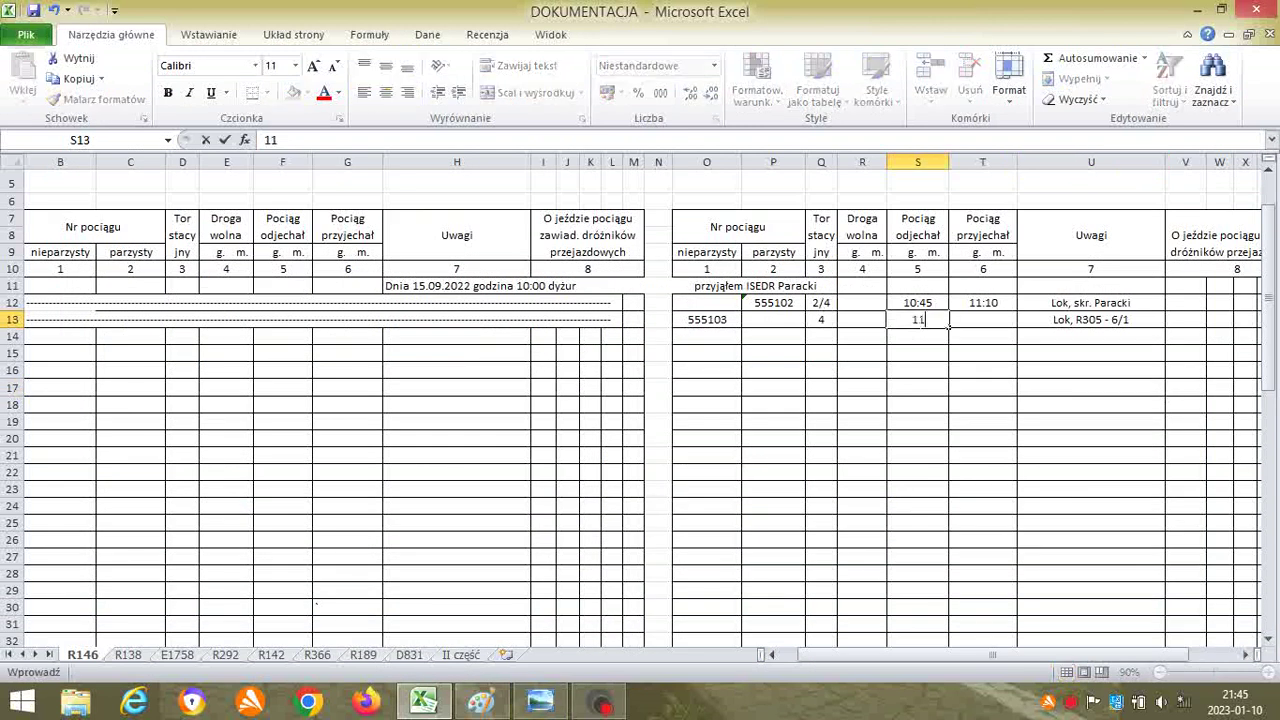
left_click(943, 420)
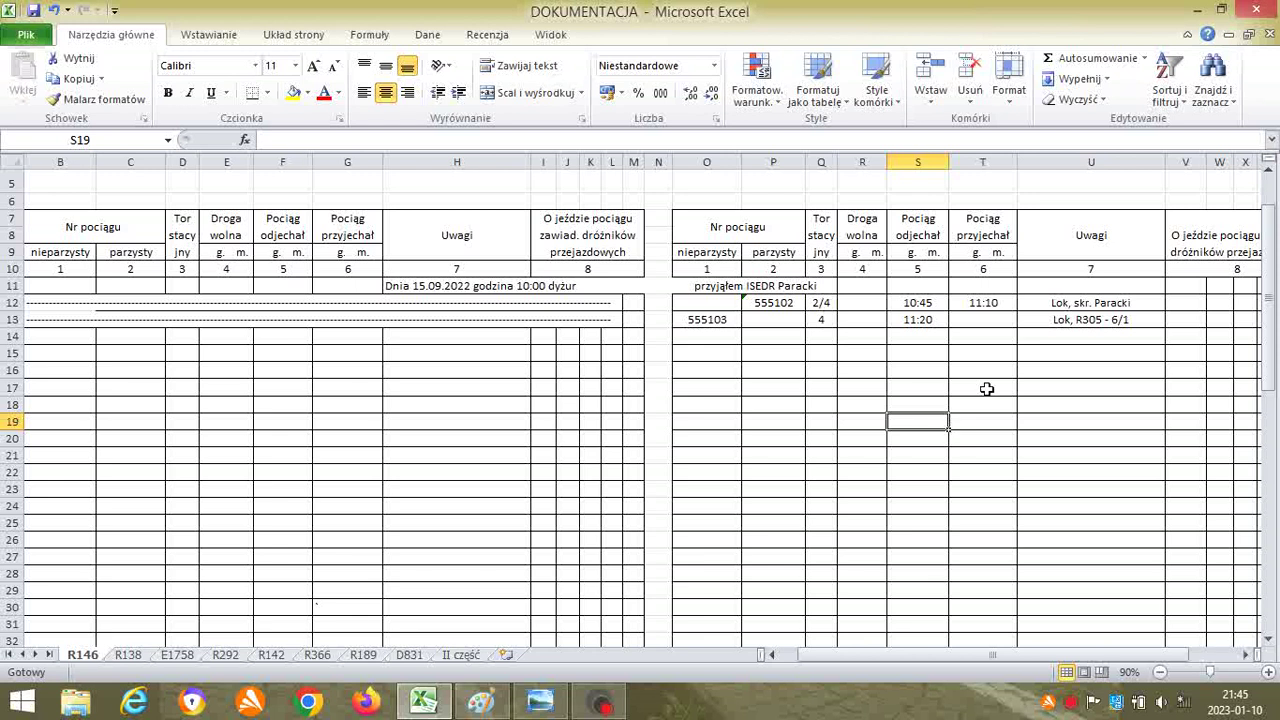
- Consult the timetable in the Zadanie 7 task image and enter the arrival time 11:45 for train 555103 in T13
left_click(980, 318)
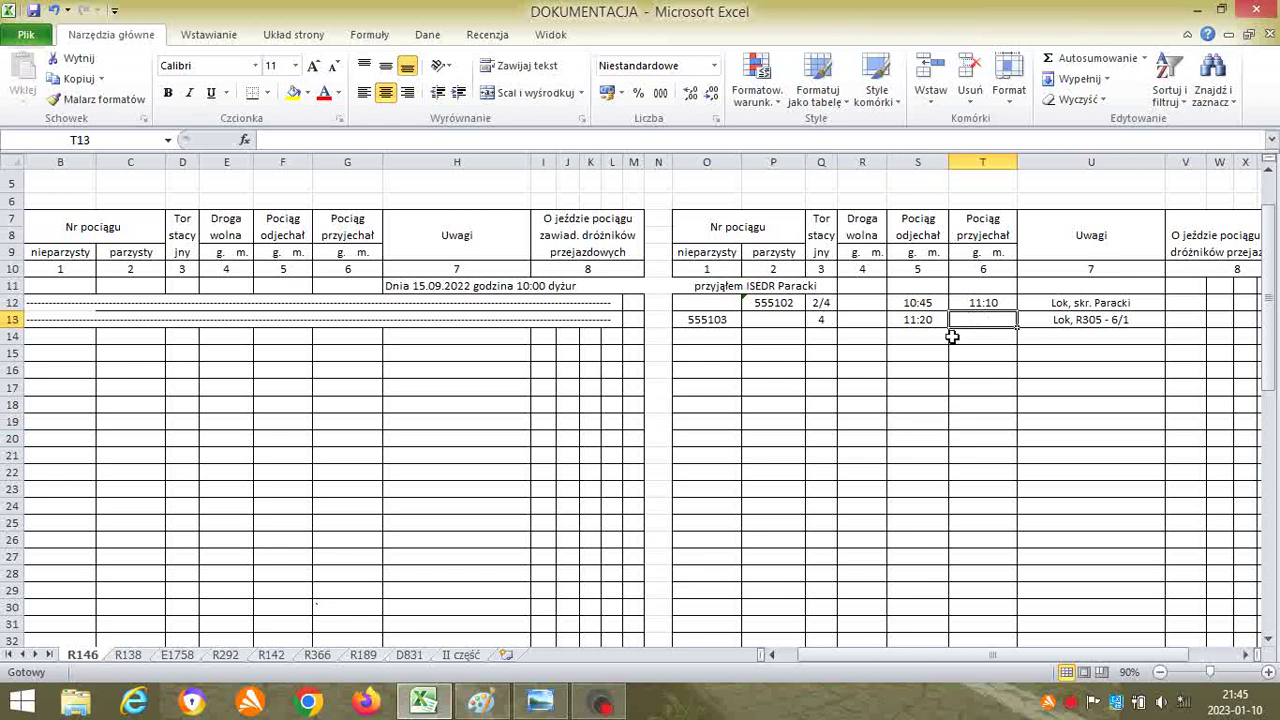
left_click(545, 705)
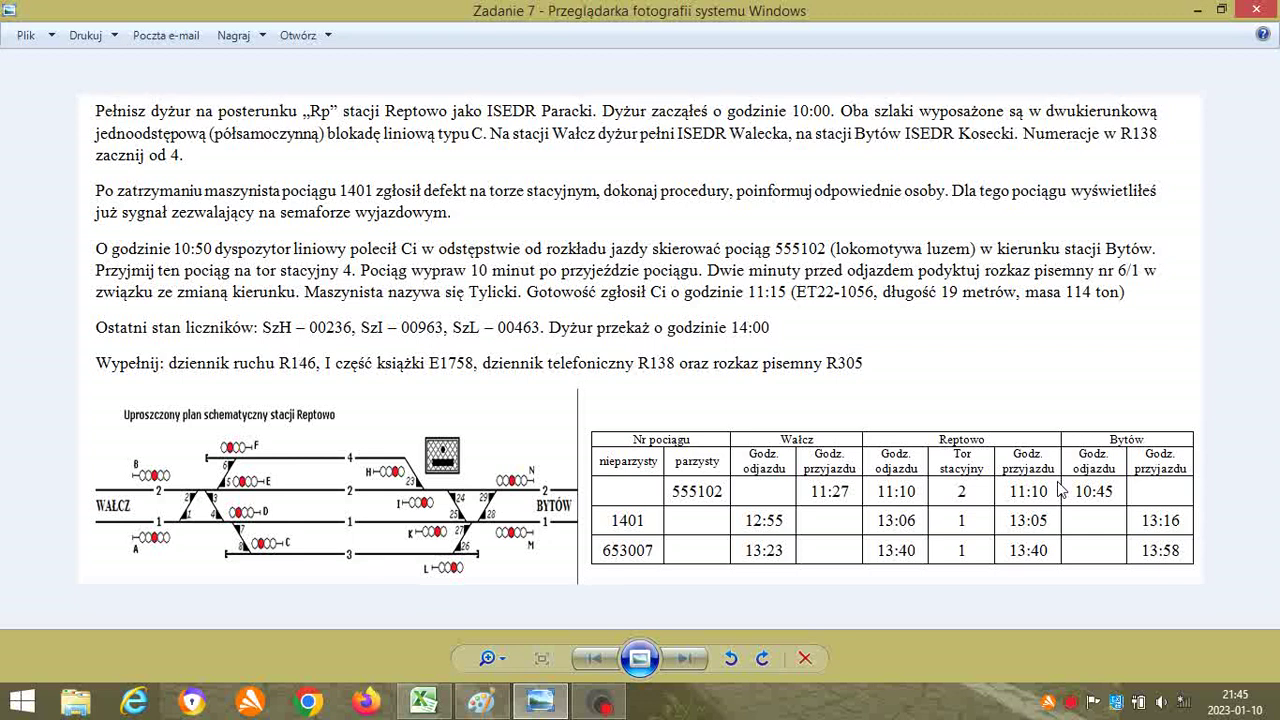
left_click(440, 700)
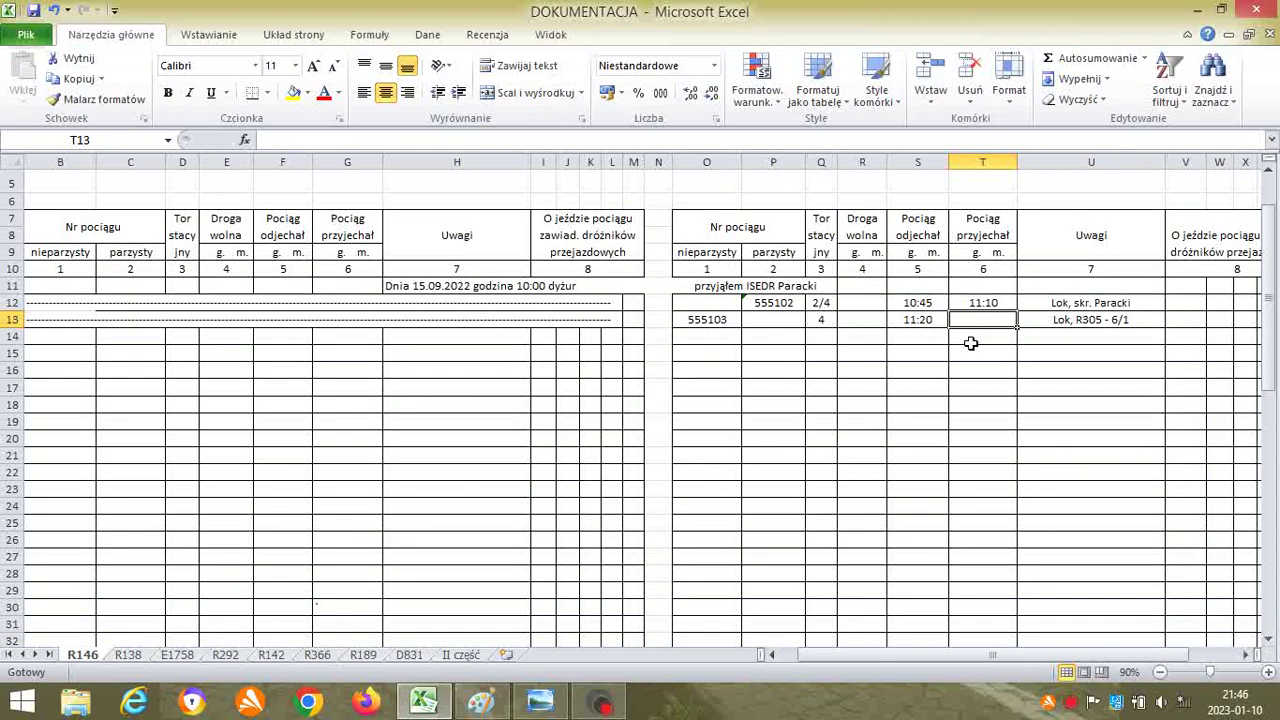
type("11:45")
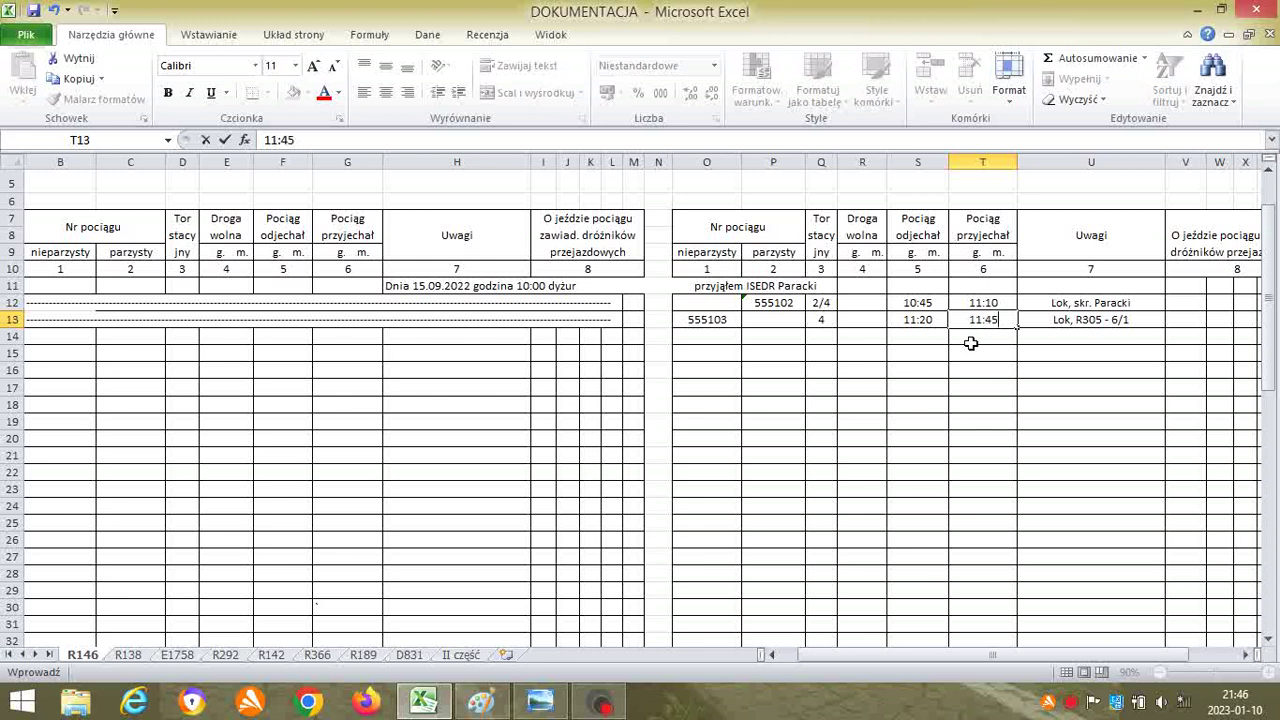
left_click(973, 350)
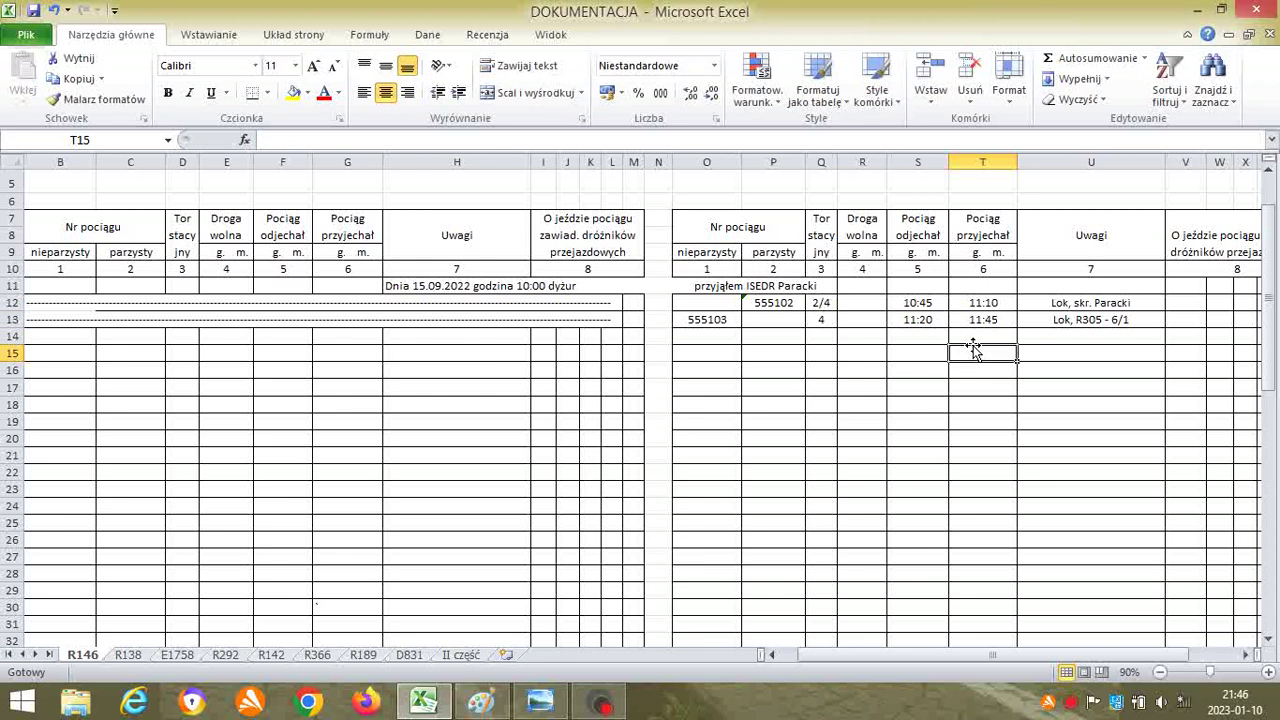
left_click(987, 400)
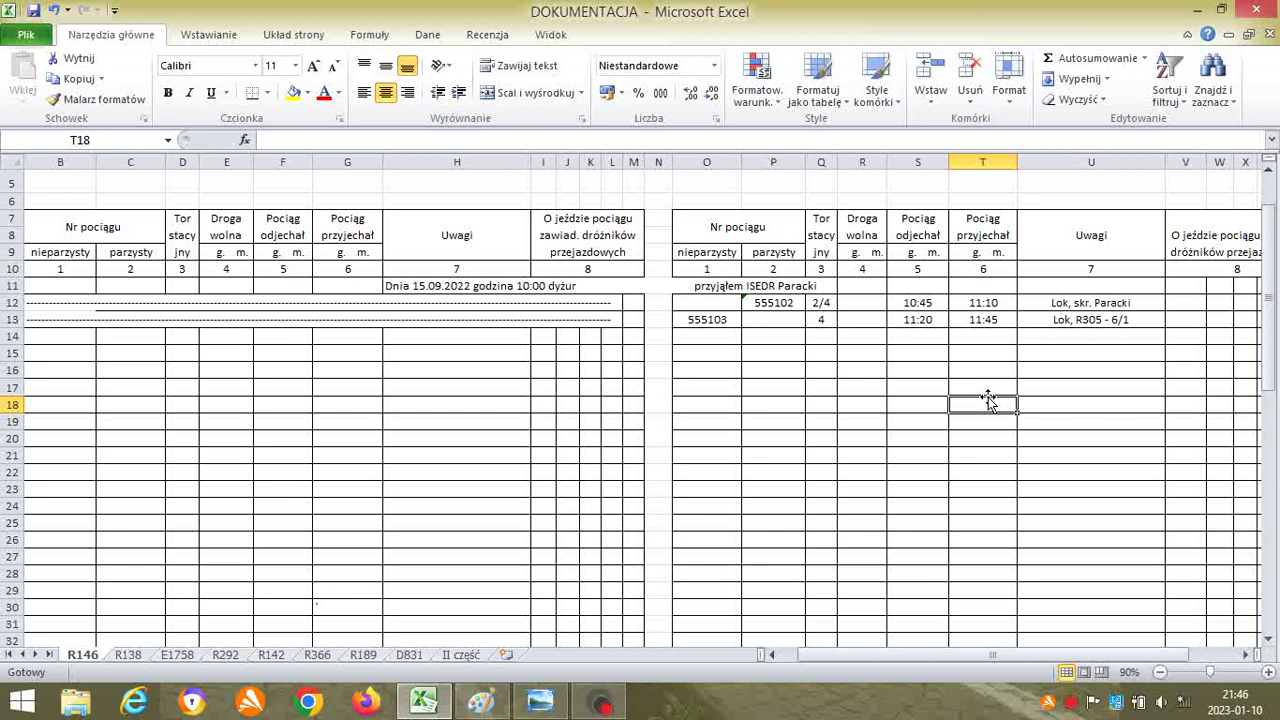
- Look up the next train in the Zadanie 7 task image, then enter train number 1401 centered in B14 and station track 1 in D14
left_click(538, 703)
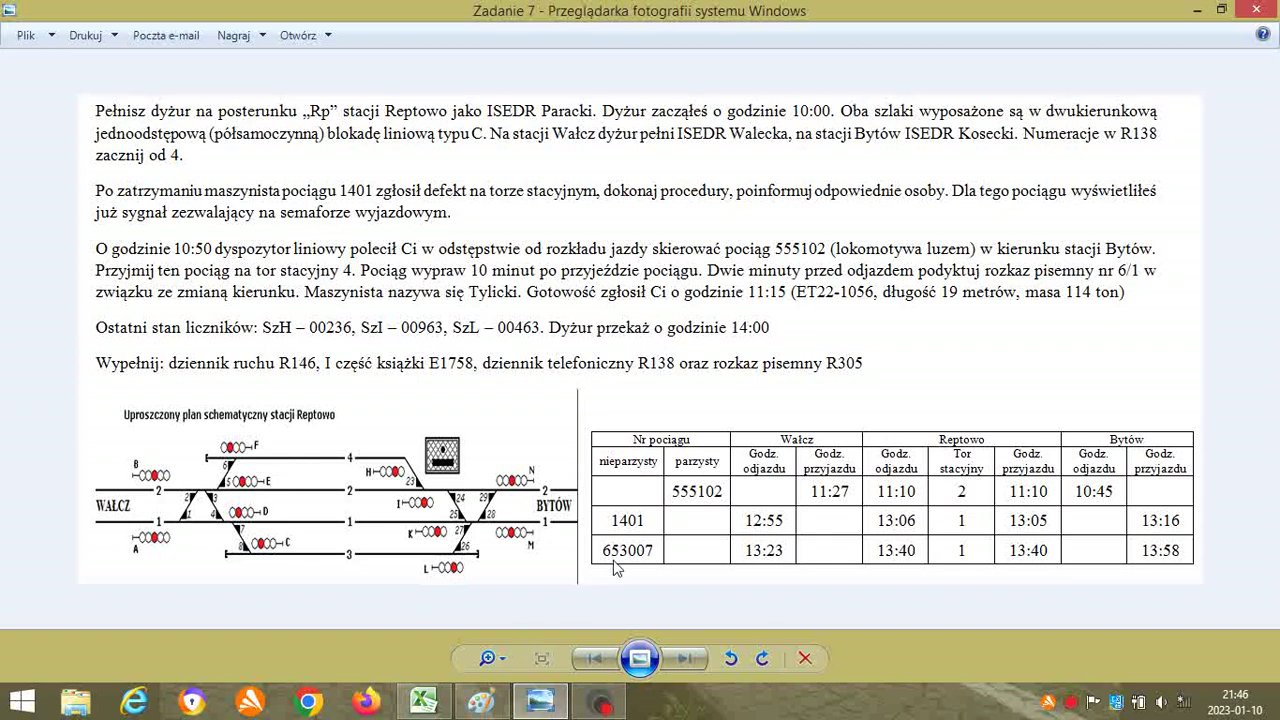
key("alt+Tab")
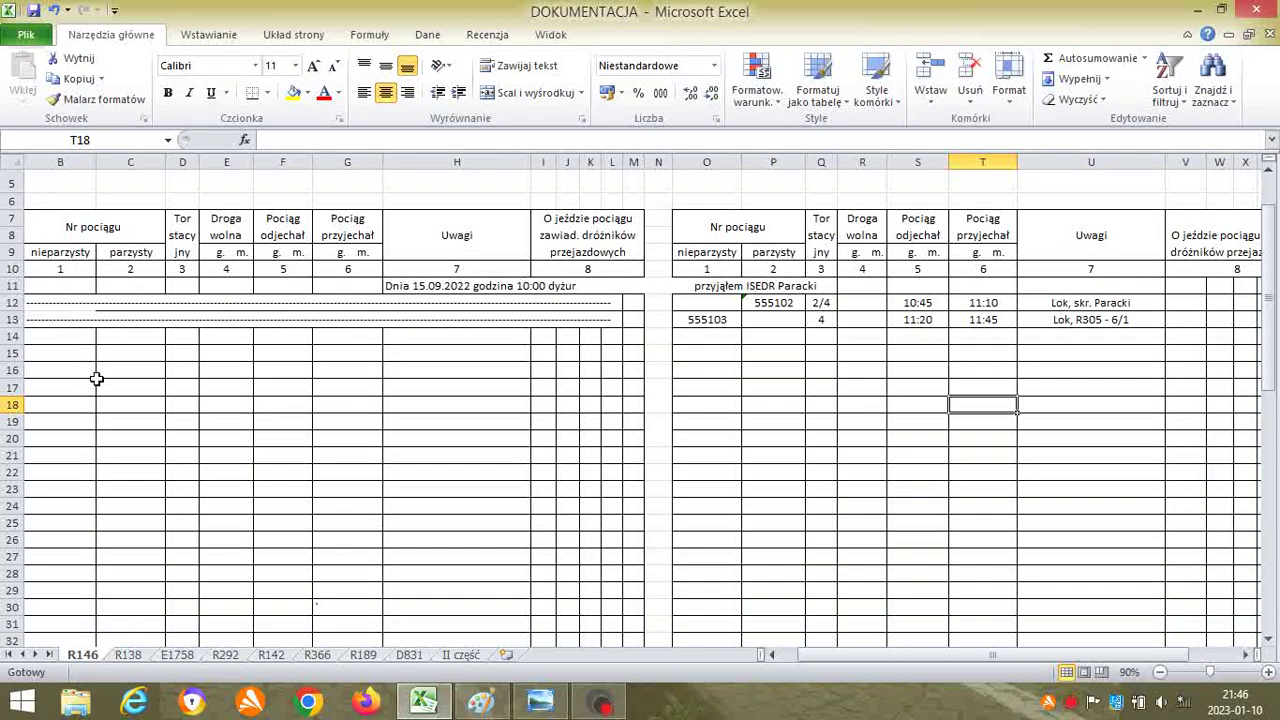
left_click(78, 335)
type("1401")
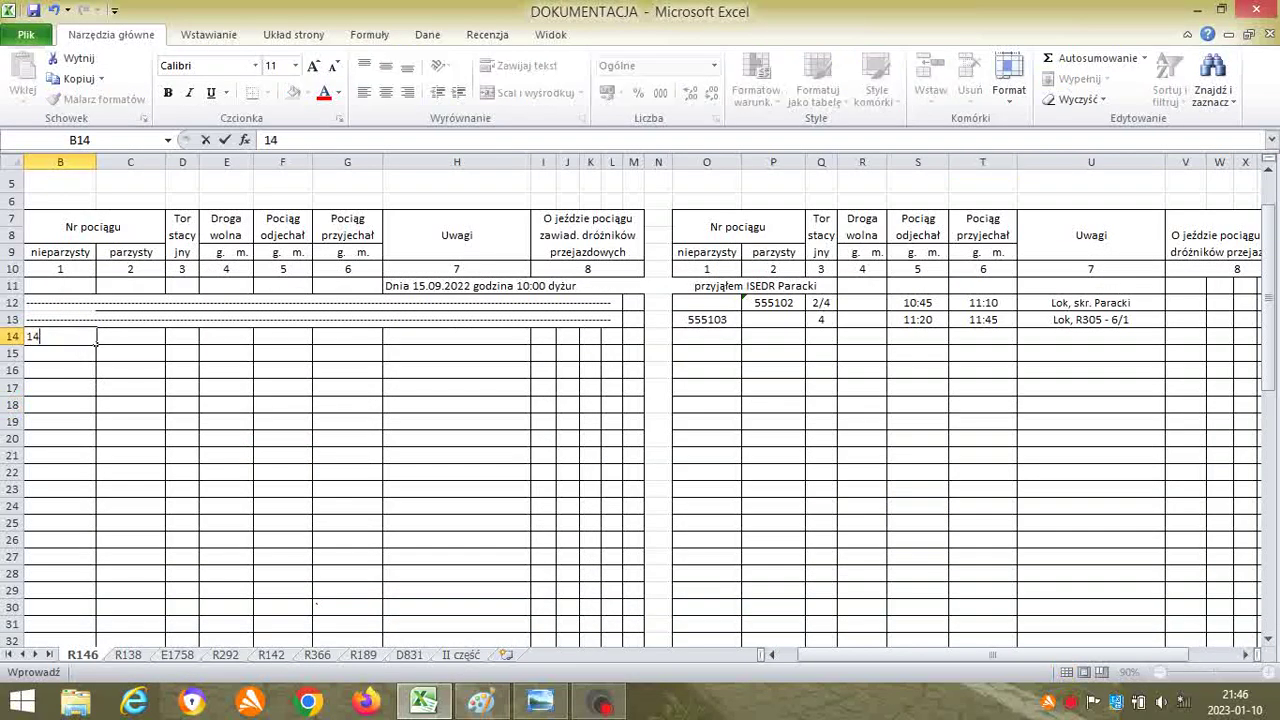
left_click(106, 436)
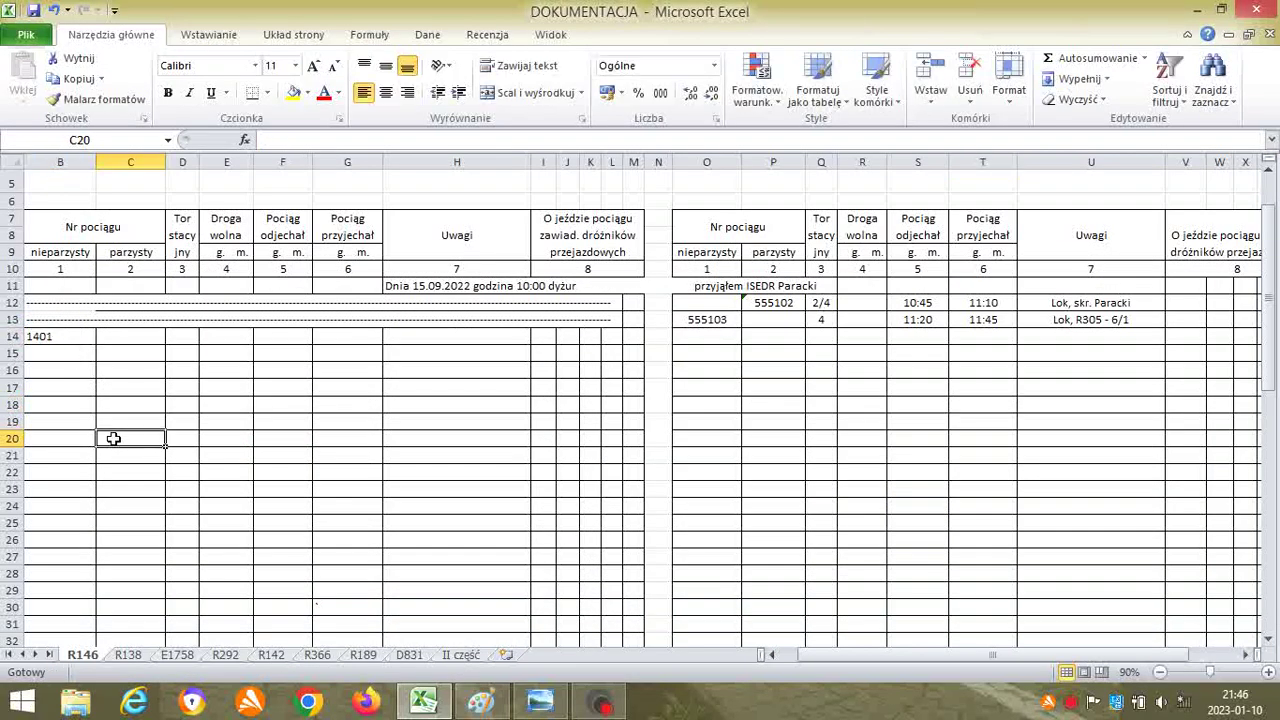
left_click(84, 337)
left_click(382, 98)
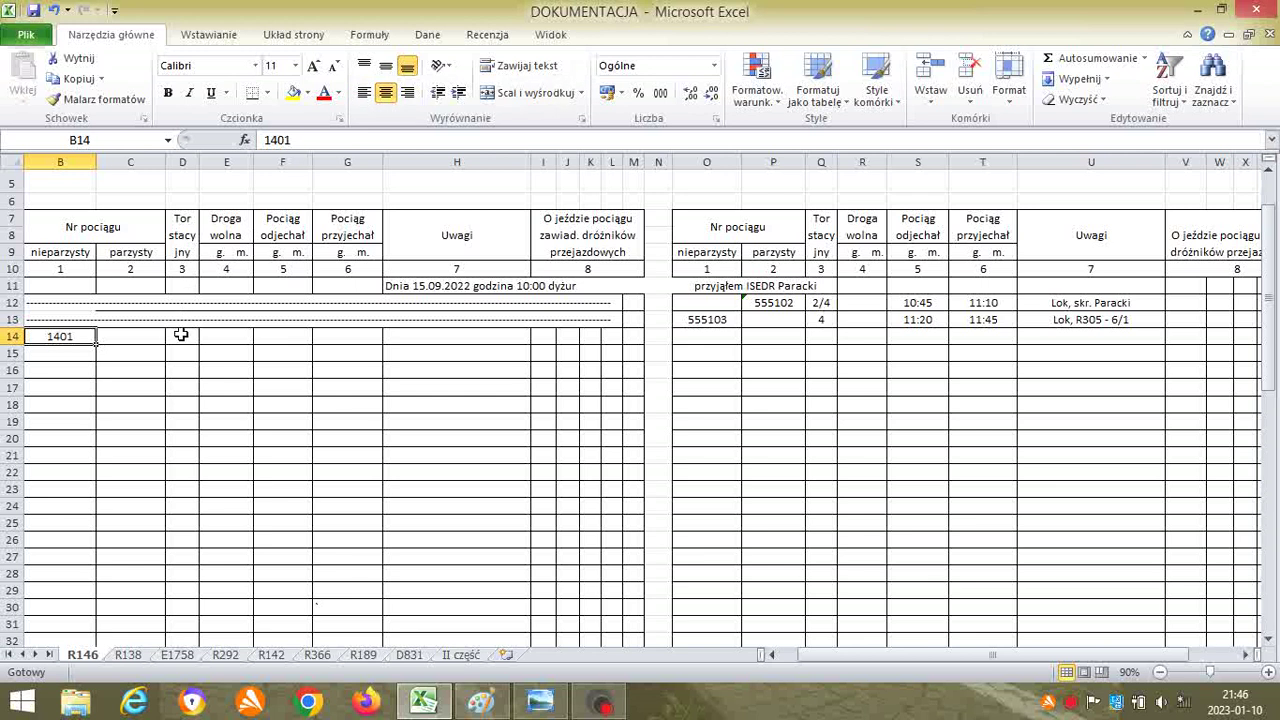
left_click(182, 337)
type("1")
left_click(227, 356)
- Check train 1401's times in the Zadanie 7 task image and select its departure cell F14
left_click(540, 703)
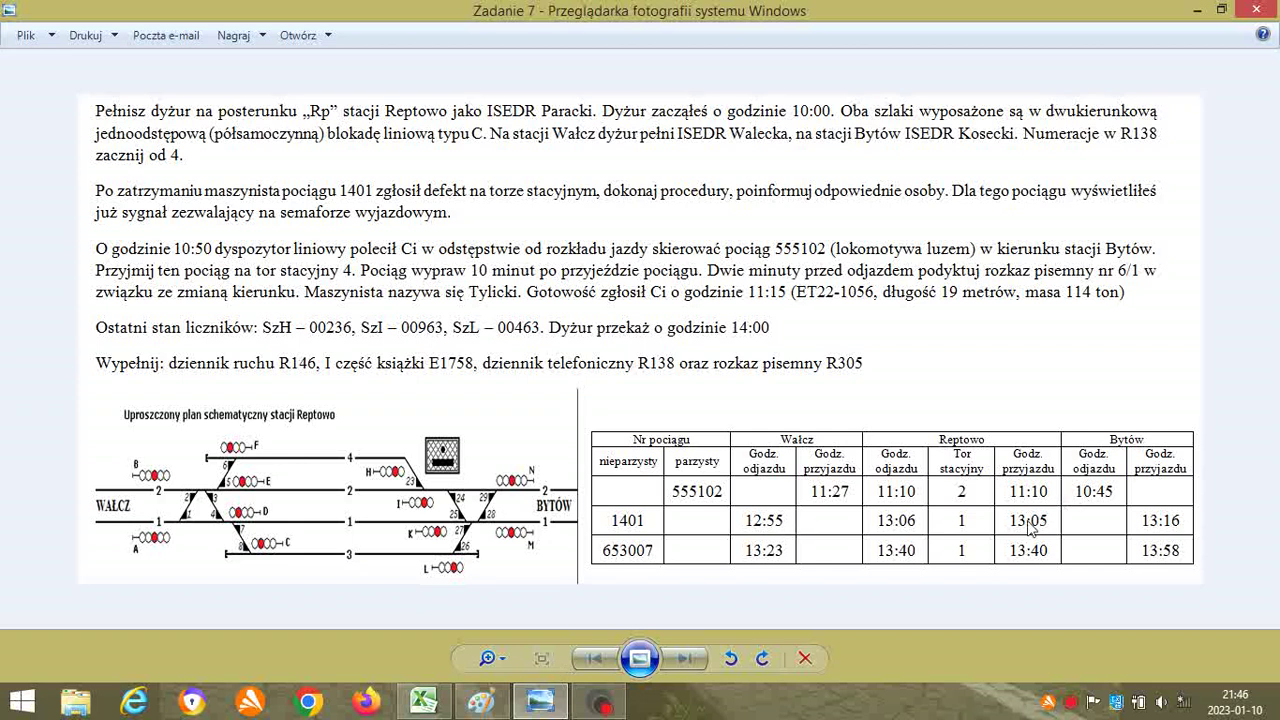
left_click(540, 703)
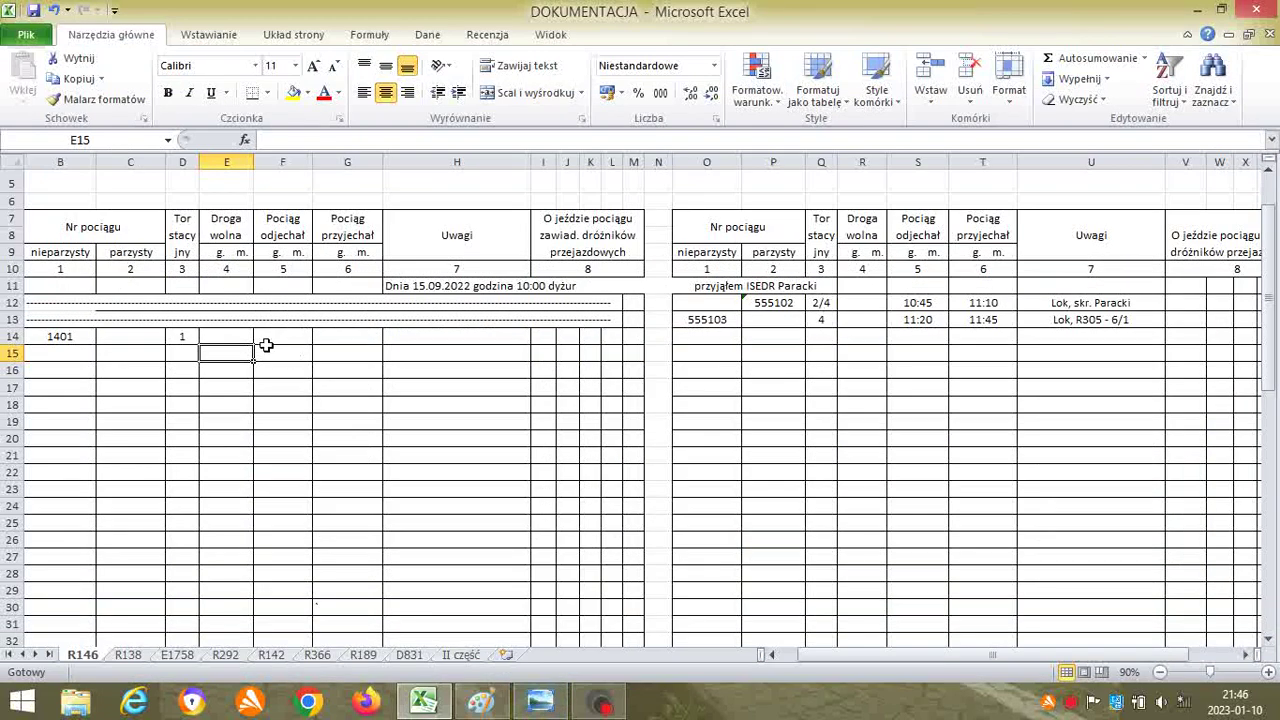
left_click(275, 338)
type("14:")
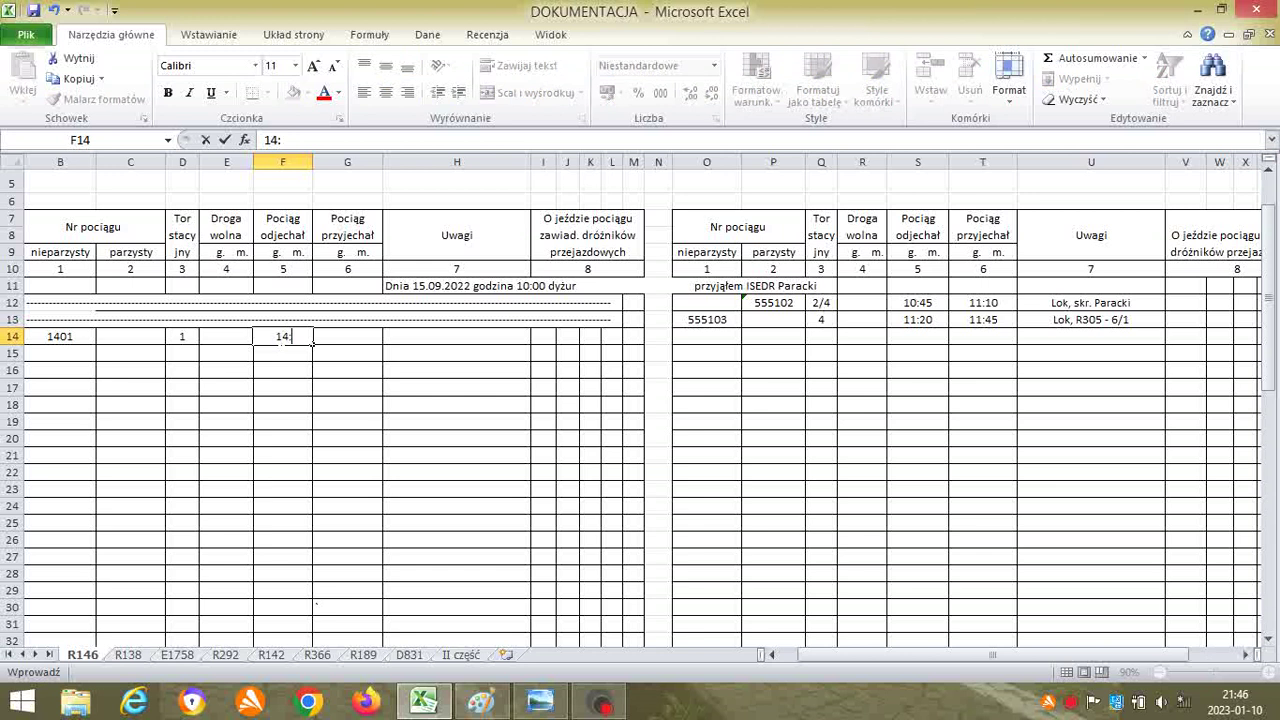
type("01")
key("BackSpace")
key("BackSpace")
key("BackSpace")
key("BackSpace")
key("BackSpace")
- Recheck the Zadanie 7 task image and enter train 1401's departure time 12:55 in F14 and arrival time 13:05 in G14
left_click(541, 704)
left_click(541, 704)
type("12:55")
left_click(334, 340)
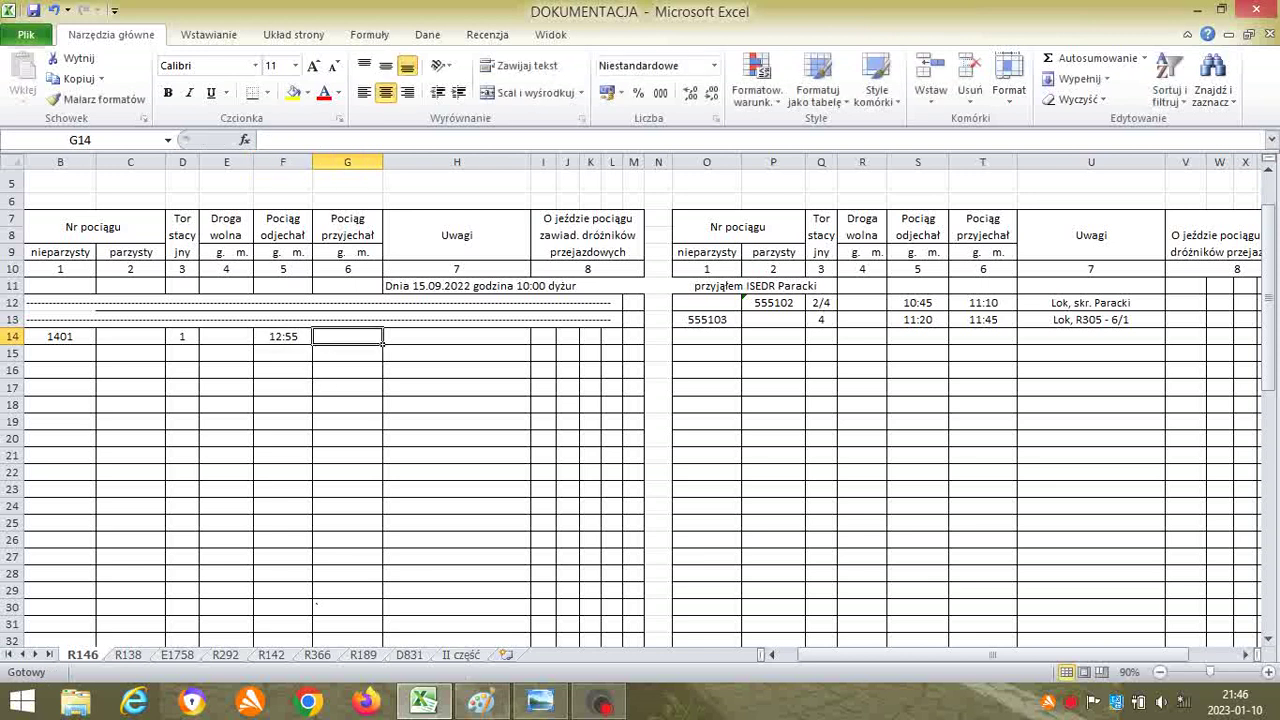
left_click(540, 704)
left_click(540, 704)
type("13:05")
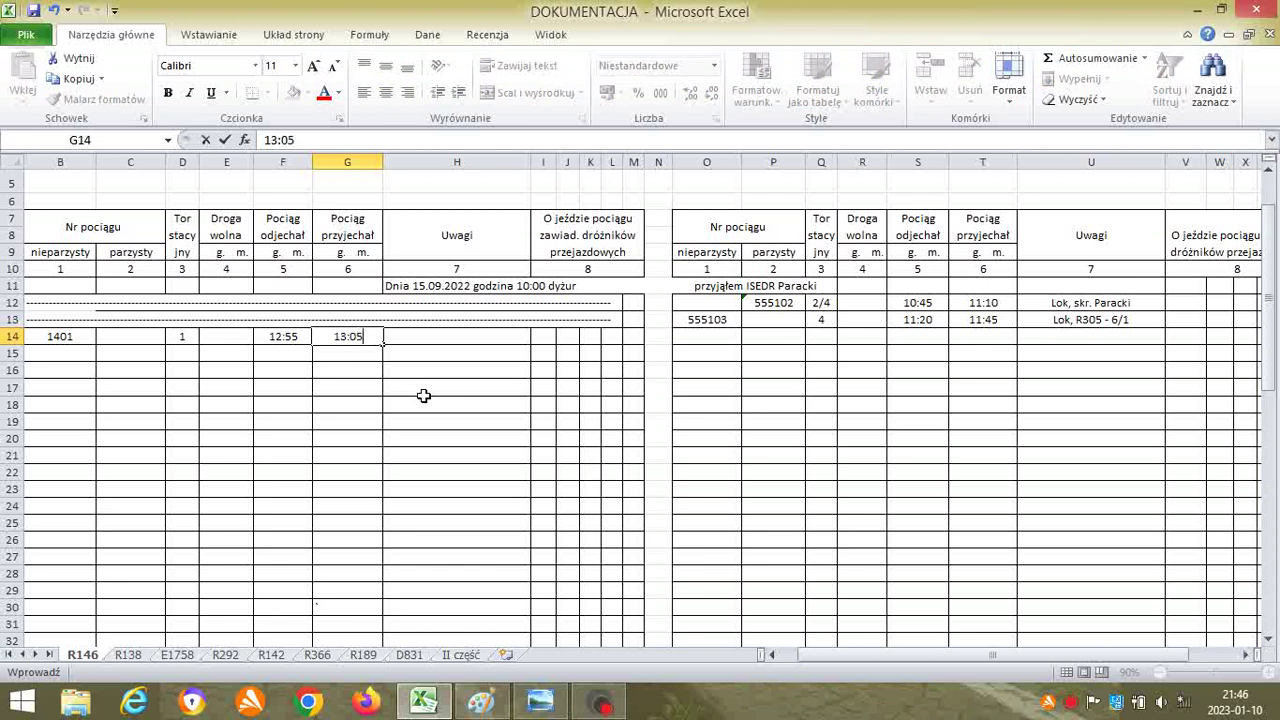
- Enter train number 1401 centered in O14 and station track 1 in Q14 for the Bytów-side entry
left_click(701, 339)
type("1401")
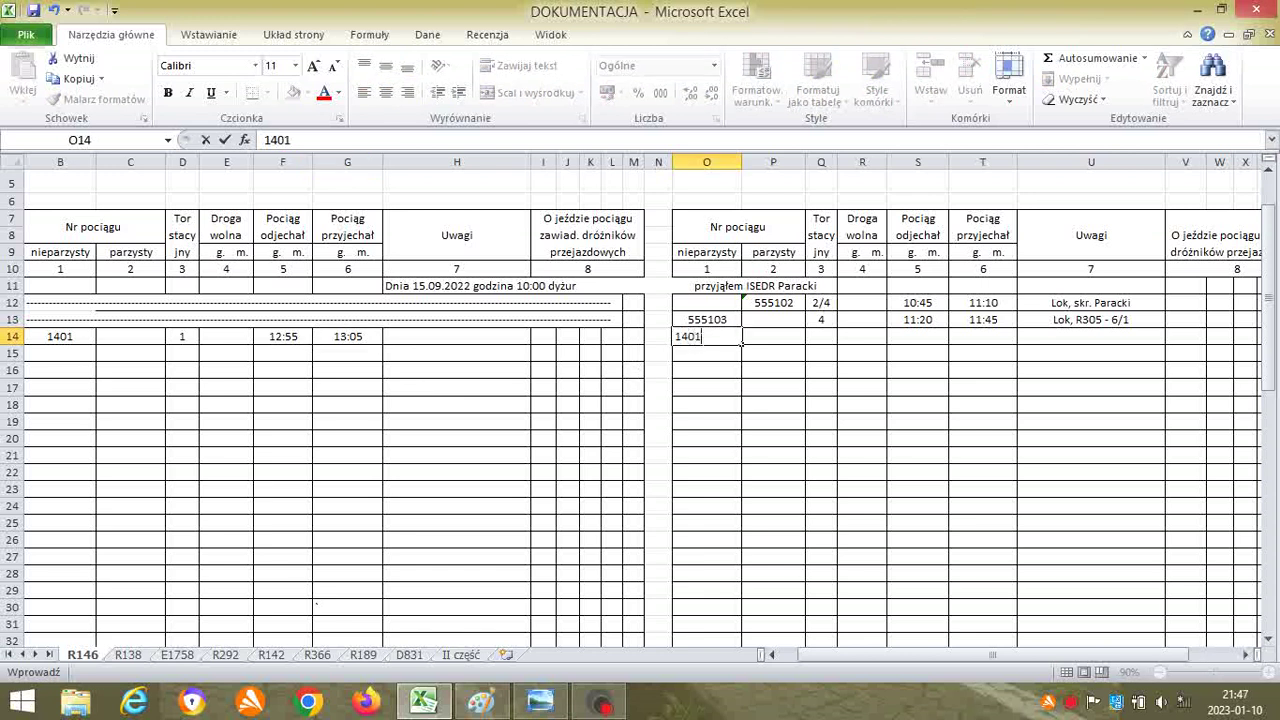
key("Return")
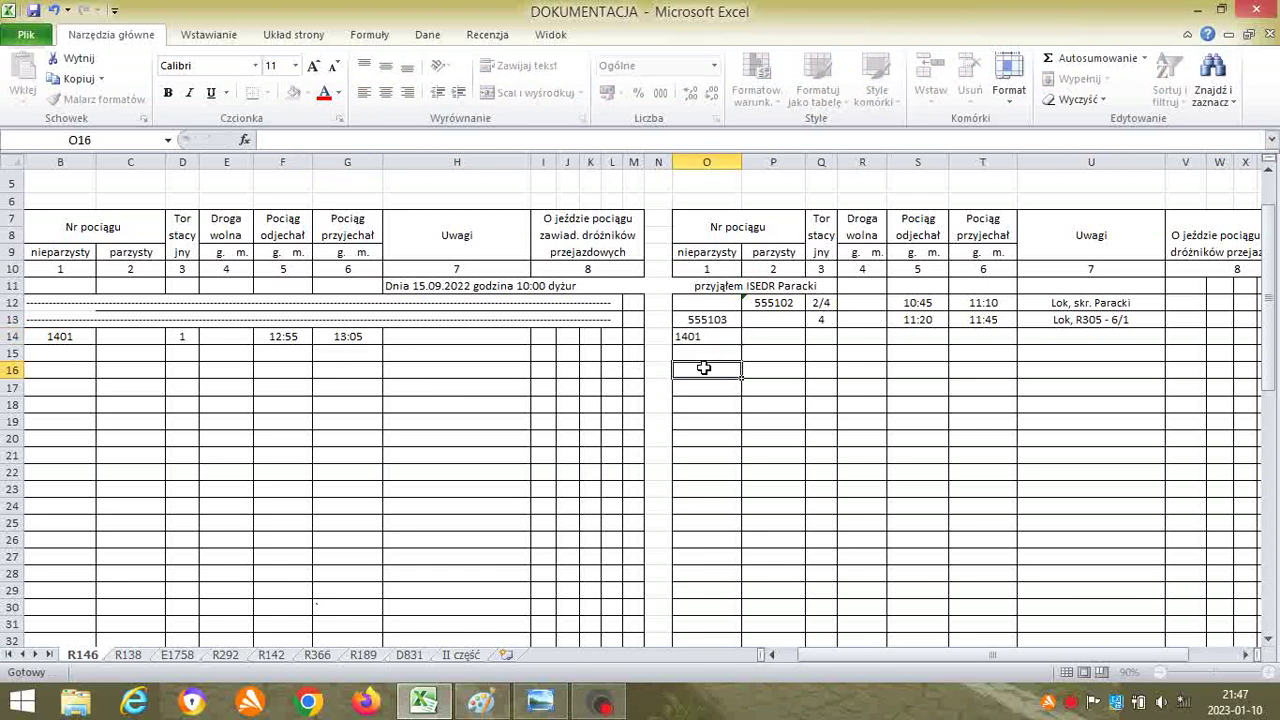
left_click(705, 340)
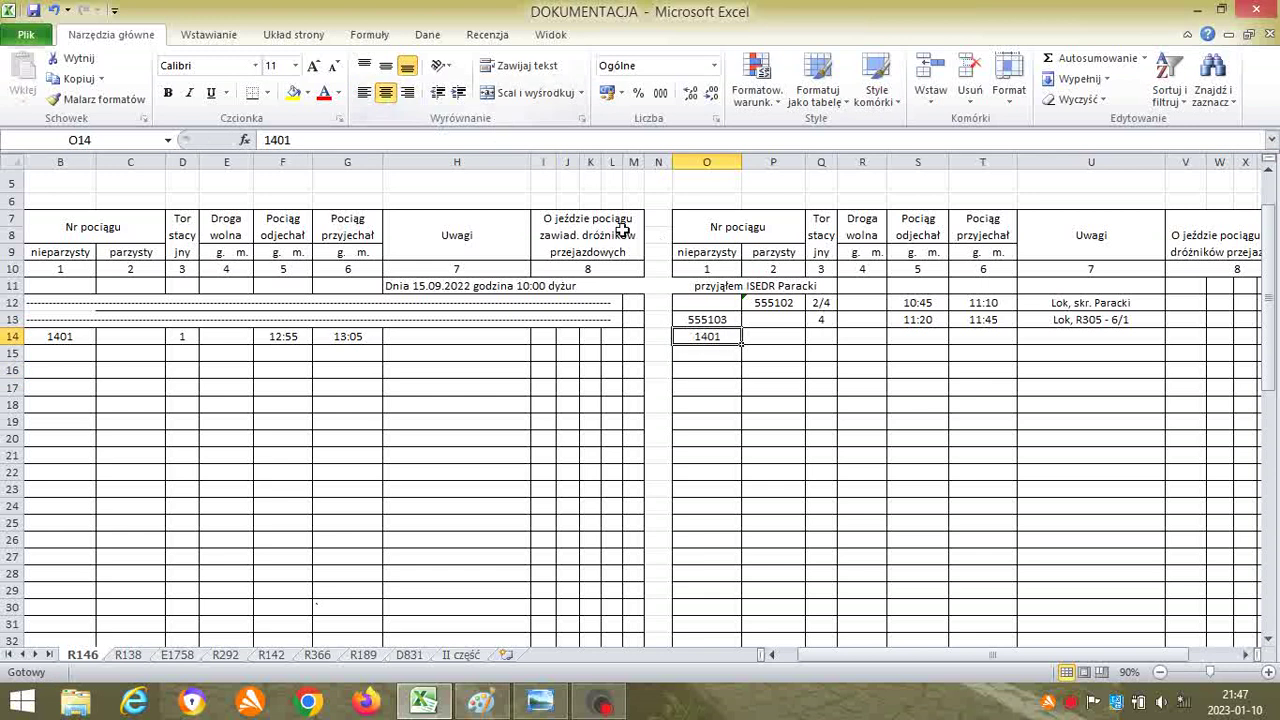
left_click(822, 337)
type("1")
left_click(822, 410)
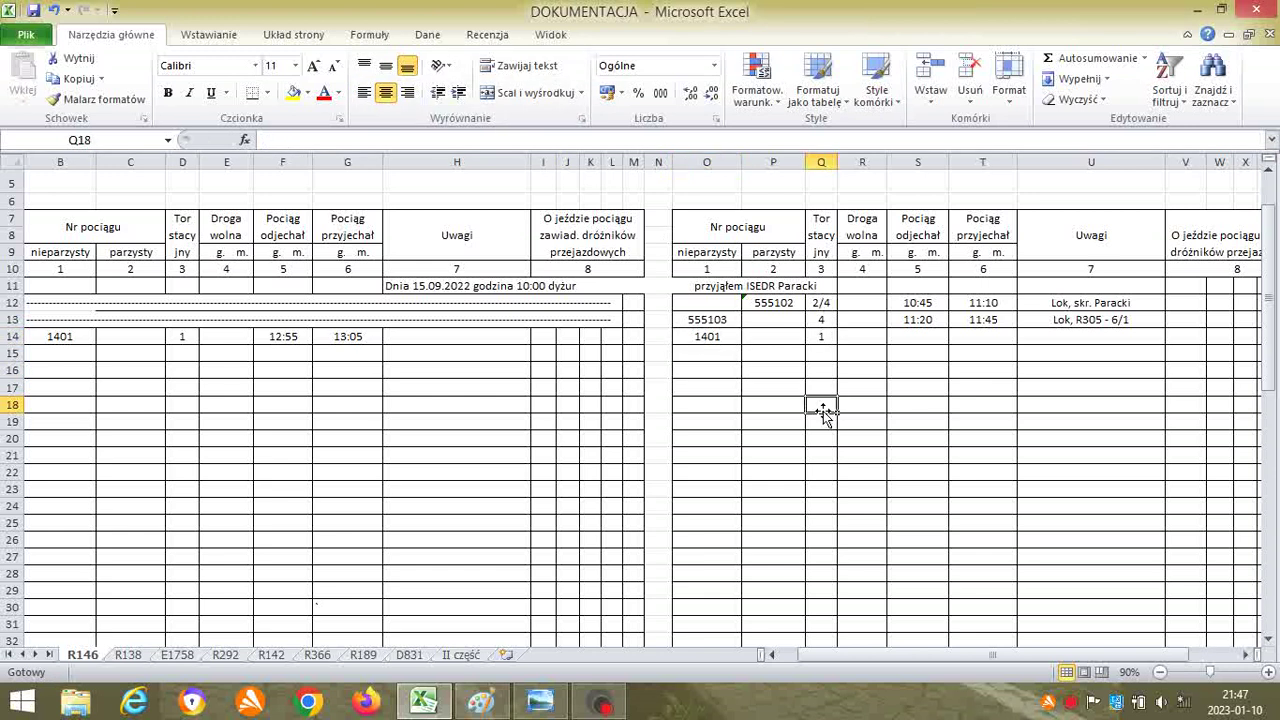
- Check the Zadanie 7 task image and enter the arrival time 13:58 for train 653007 in T15
left_click(540, 703)
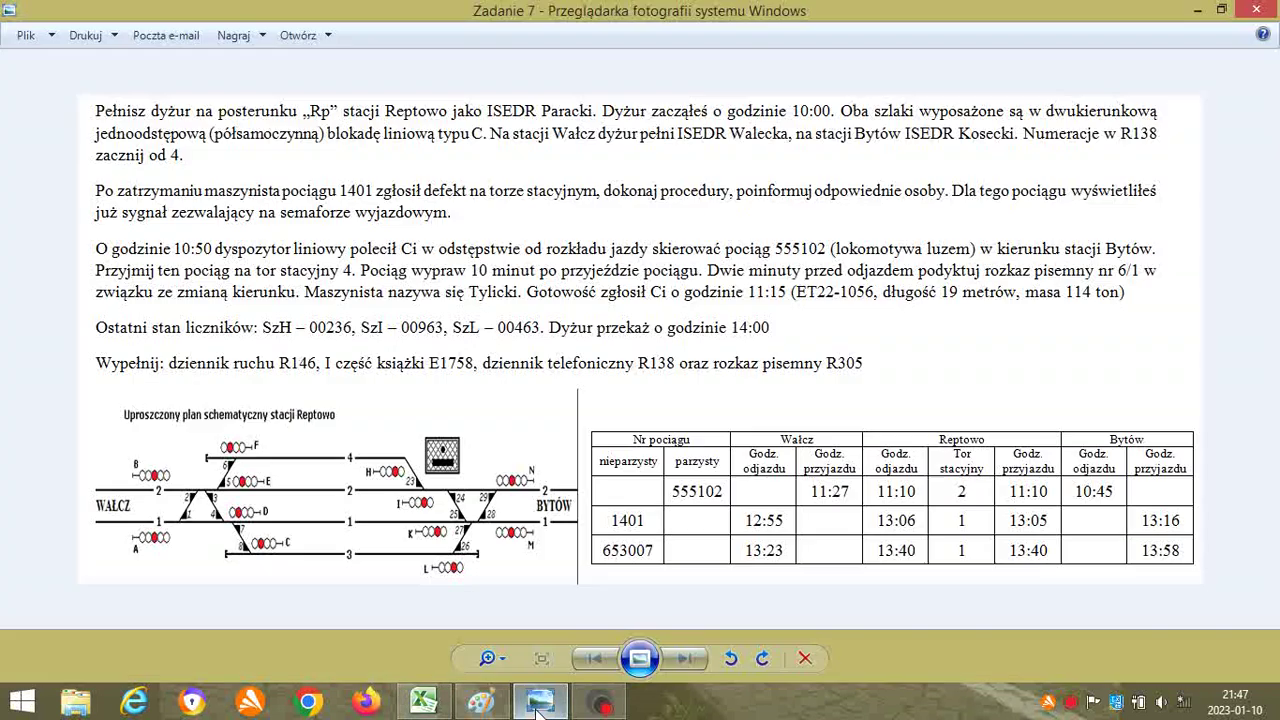
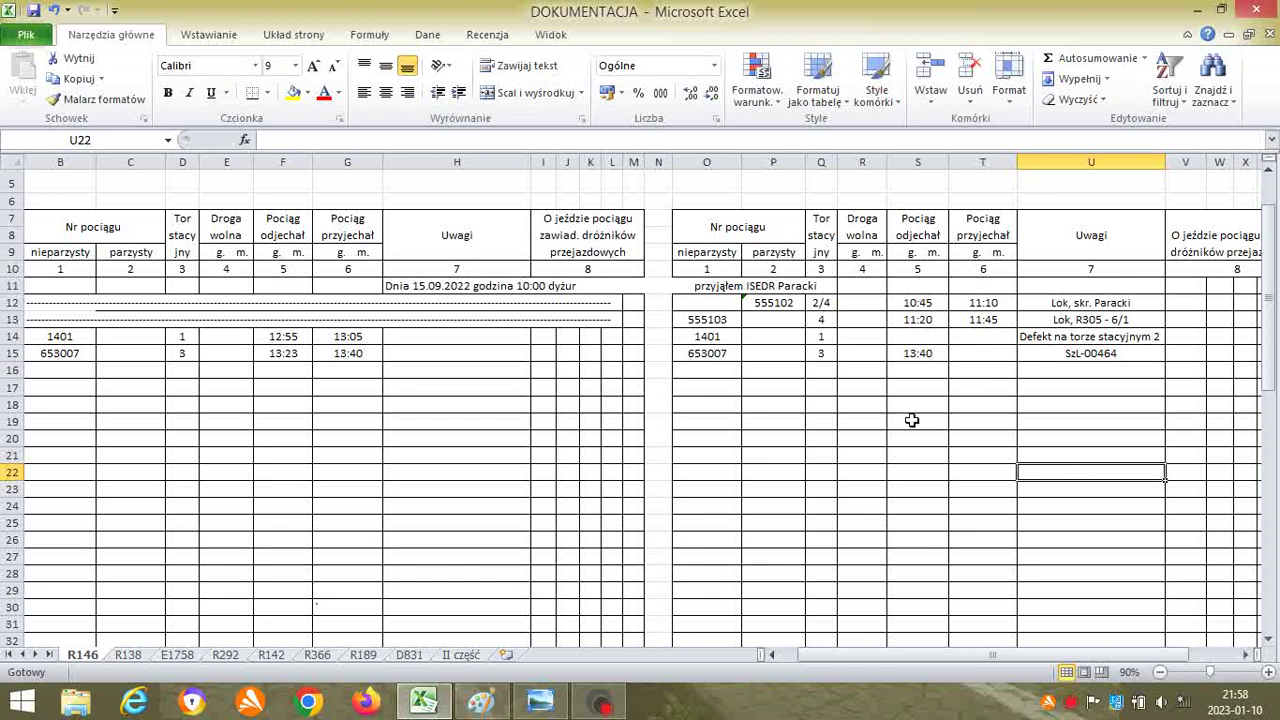
left_click(530, 706)
left_click(530, 706)
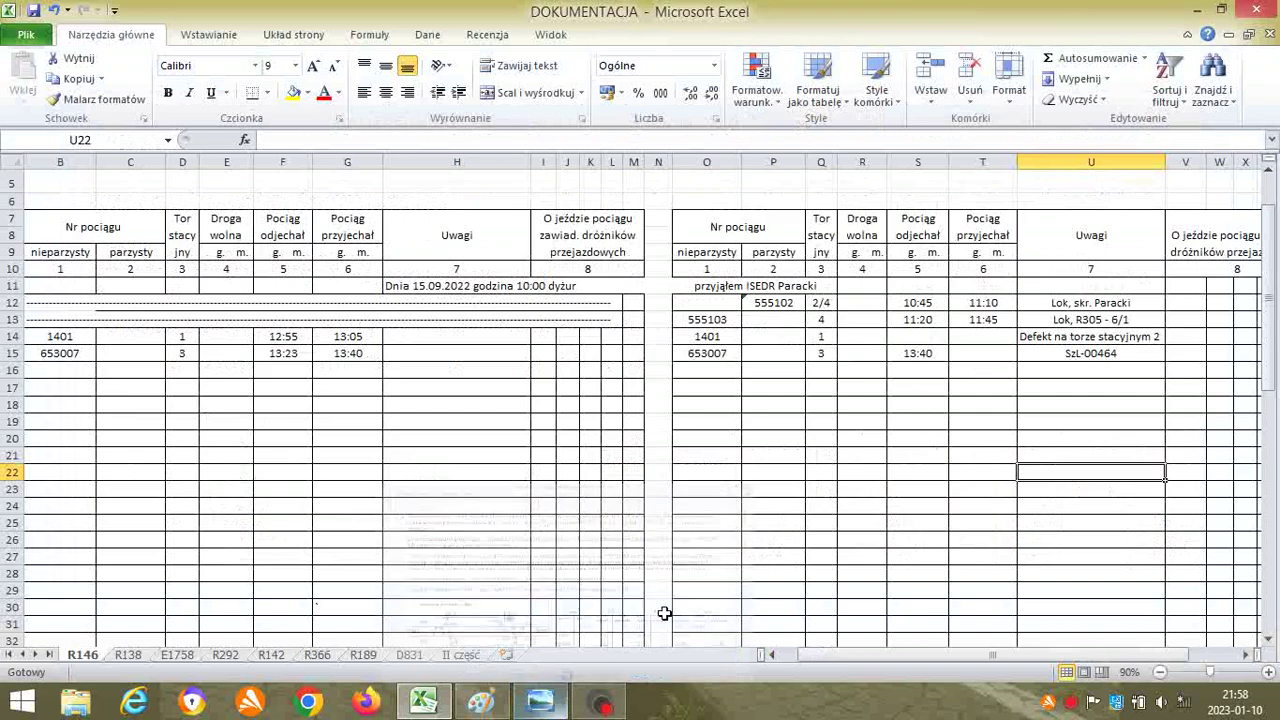
left_click(983, 353)
type("13:58")
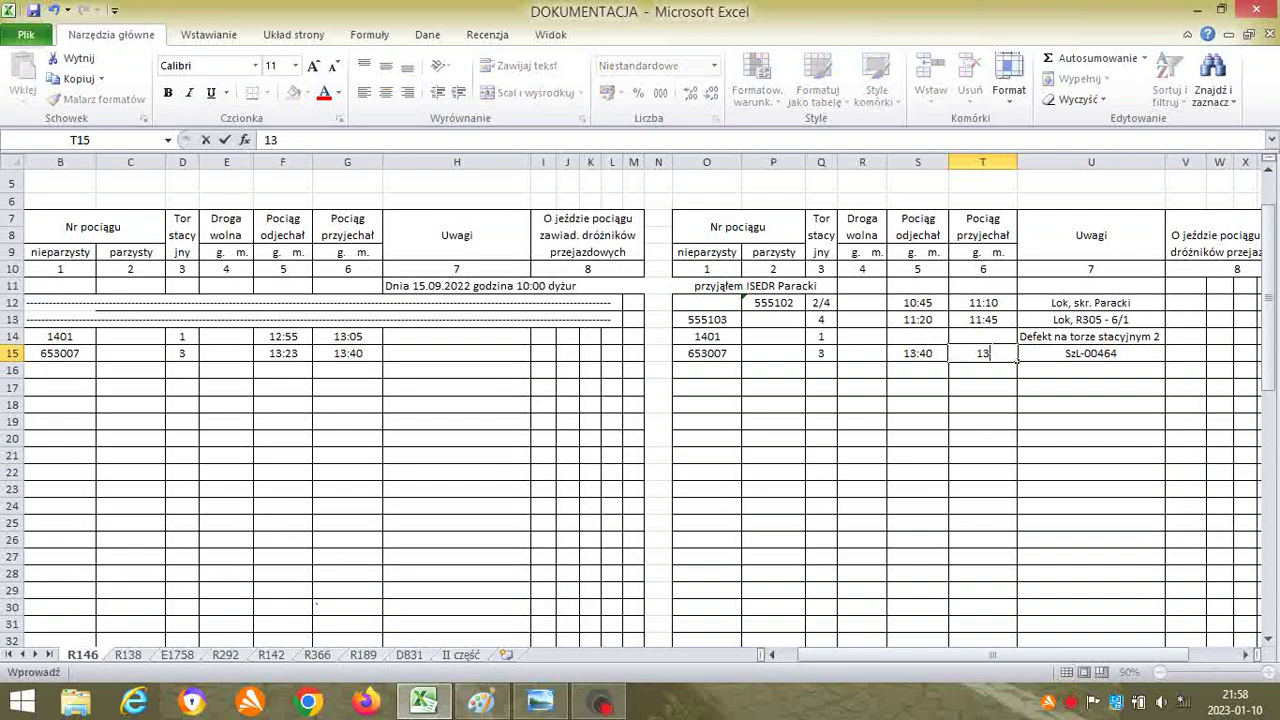
left_click(1008, 458)
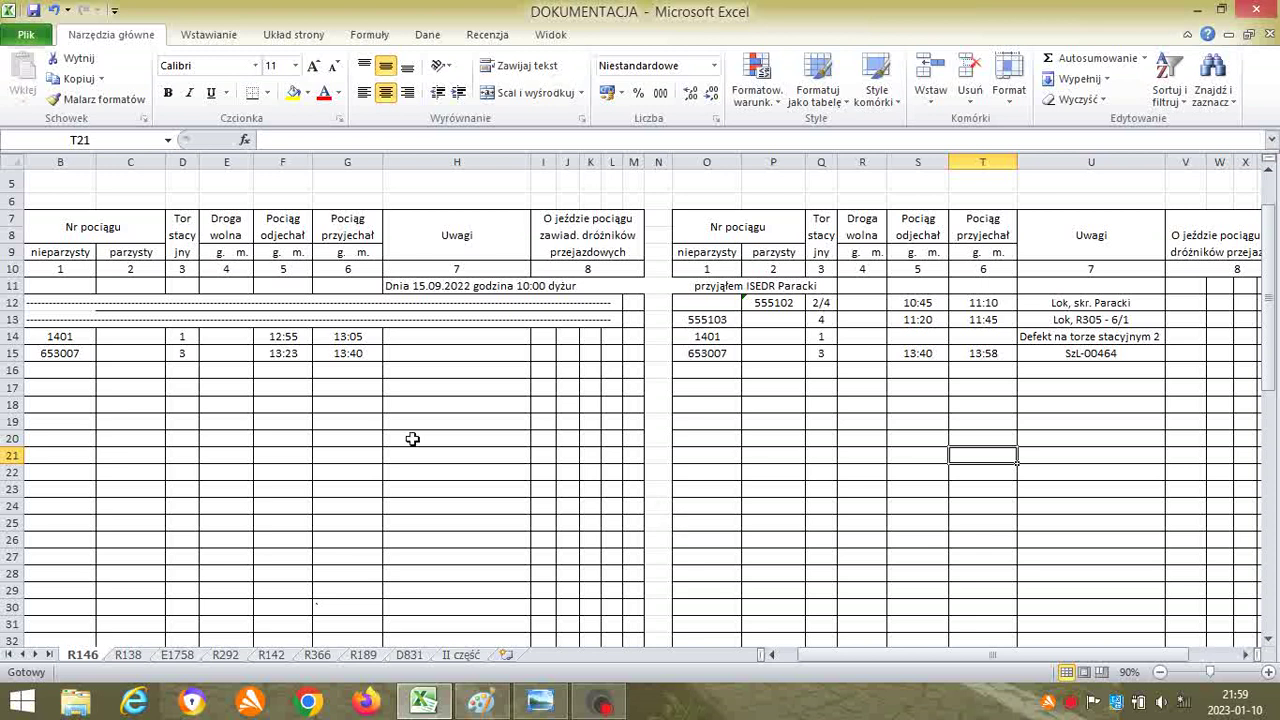
- Enter "Szlak wolny" in F16 and in S16 of the R146 log, below the last train entries on both sides
left_click(283, 369)
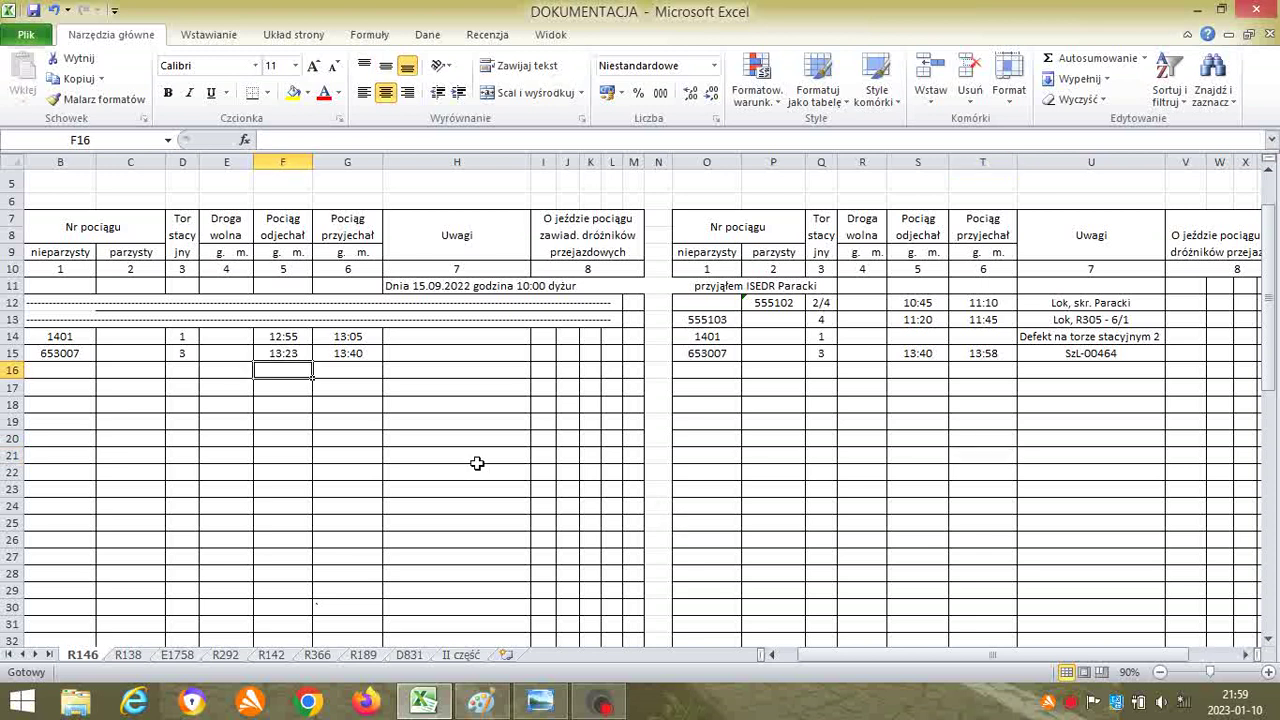
type("Szlak woln")
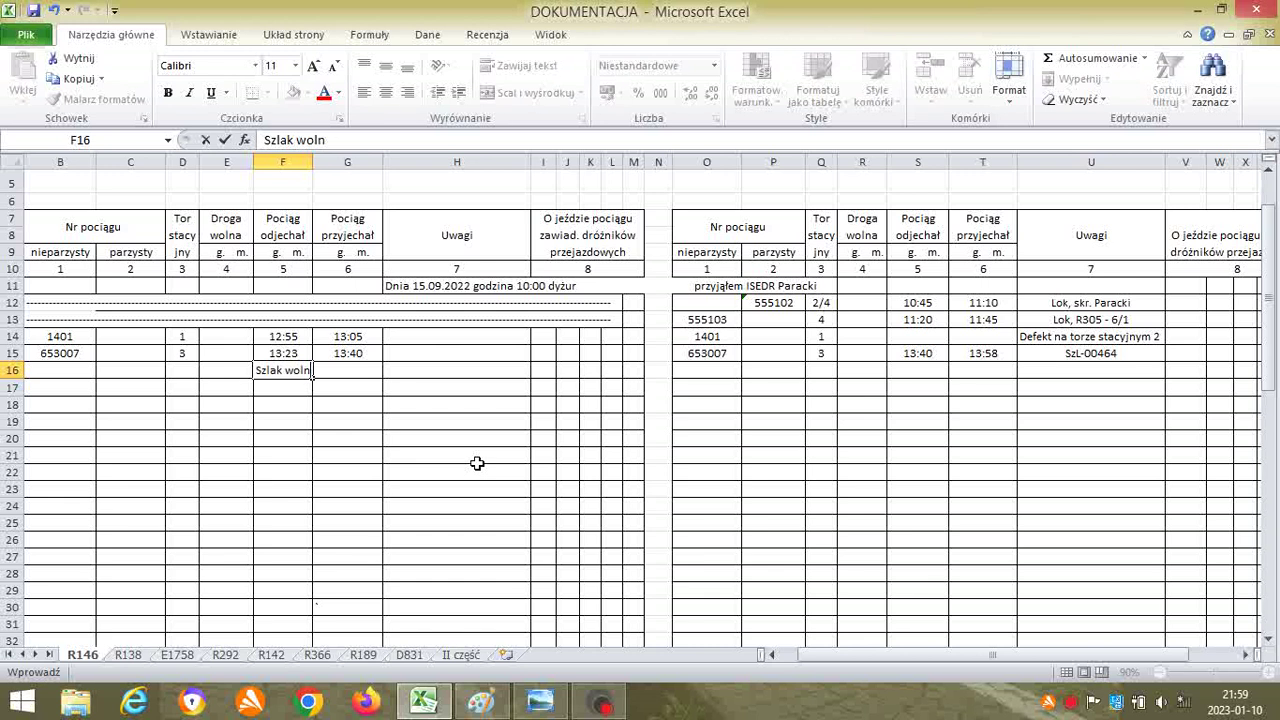
type("y")
left_click(926, 372)
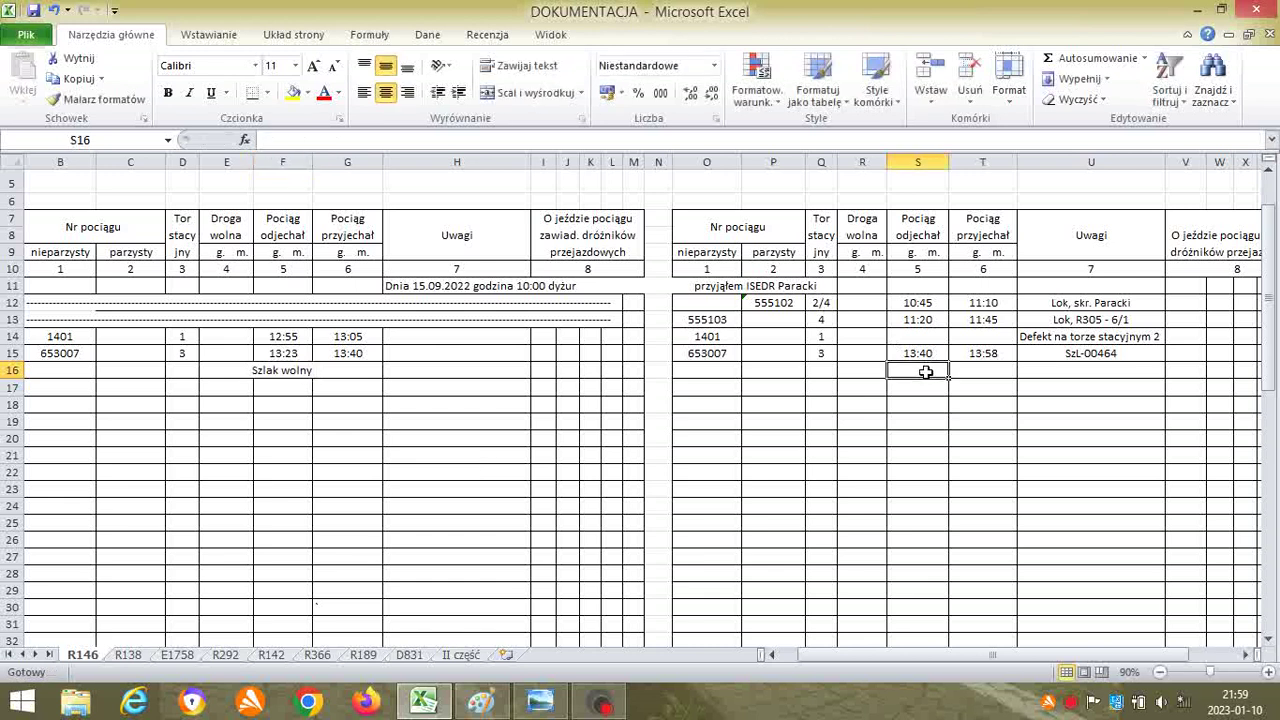
type("Szlak wolmny")
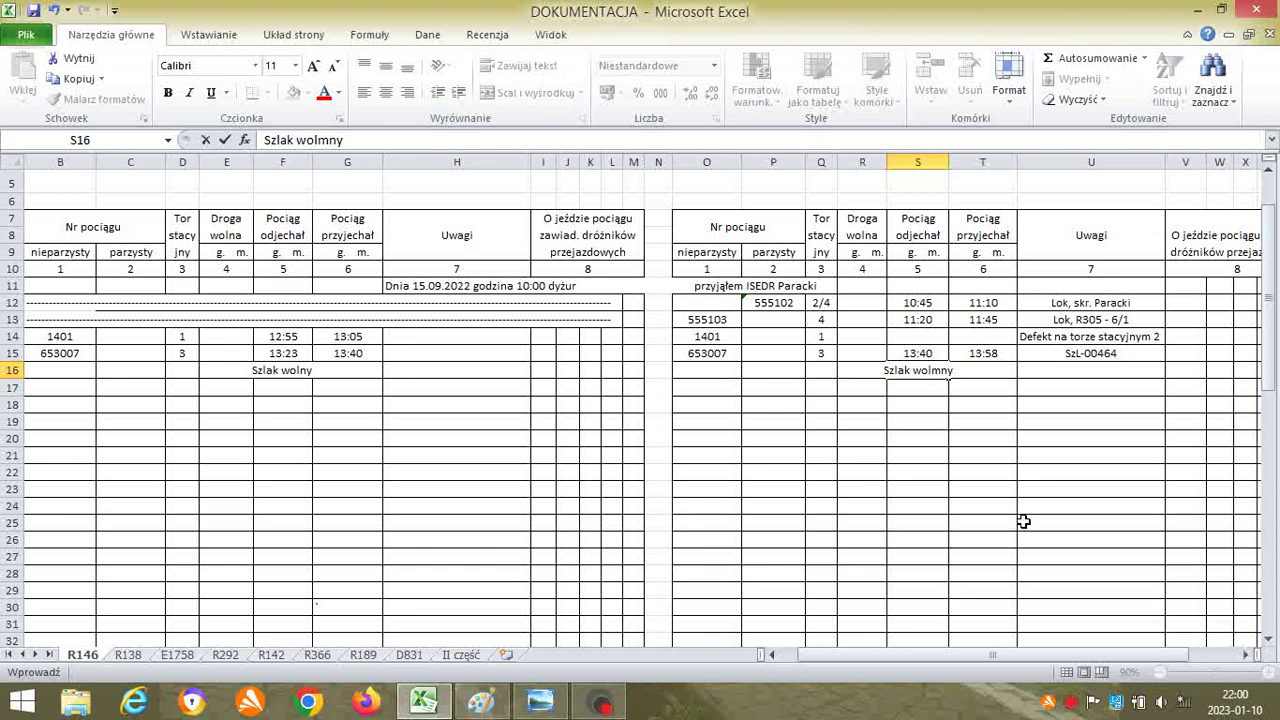
key("BackSpace")
key("BackSpace")
key("BackSpace")
type("ny")
- Enter the first half of the duty handover note, "Dnia 15.09.2022 godzina 14:00 dyżur", in H17 of R146
left_click(457, 389)
type("D")
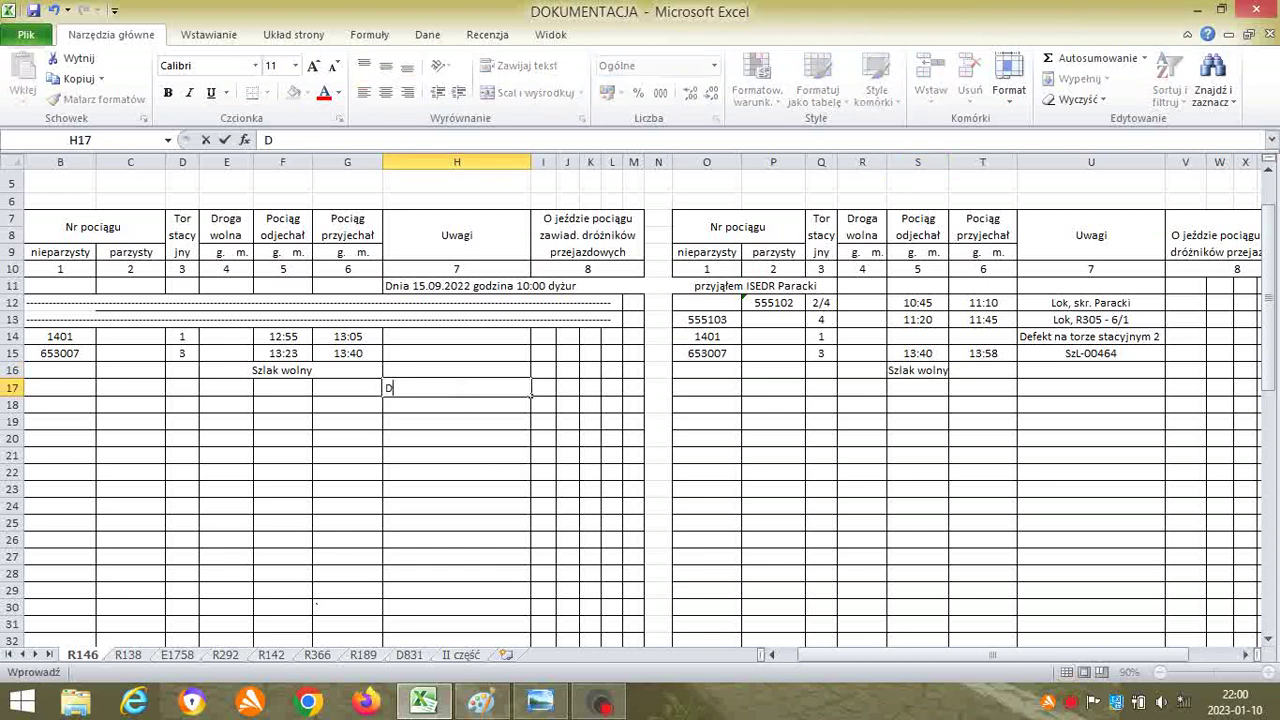
type("nia 15.09.2022")
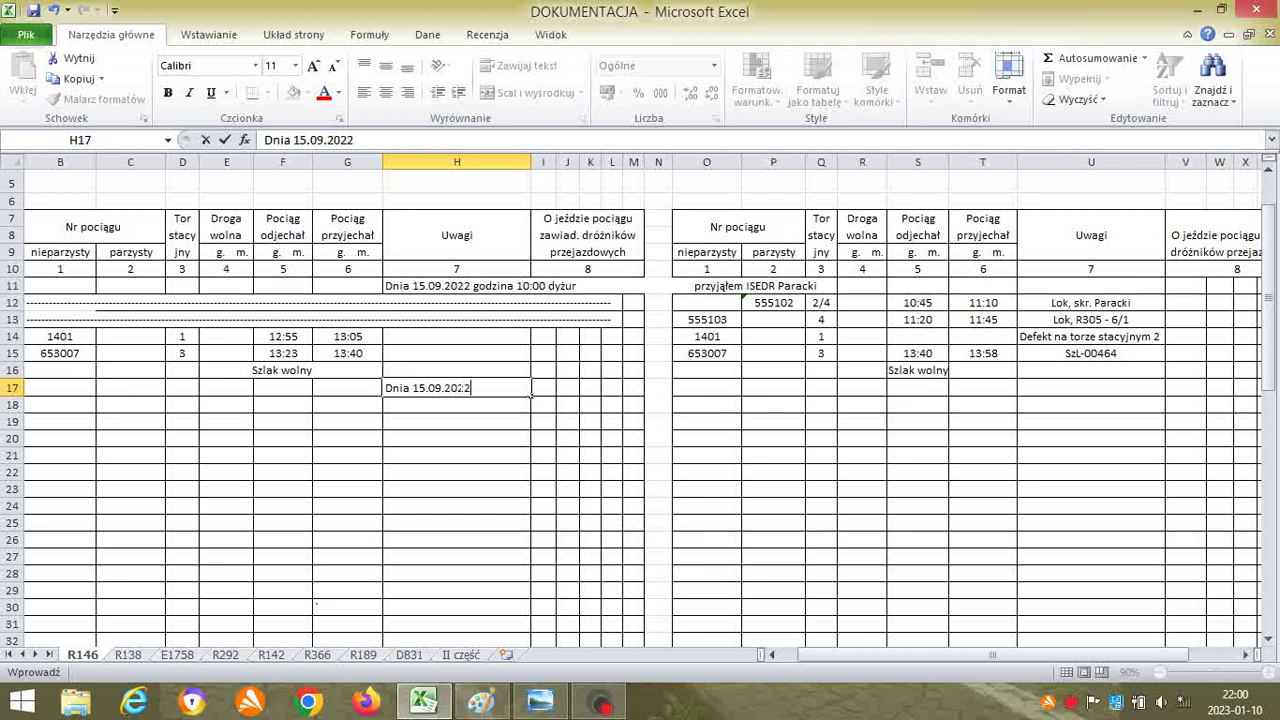
type(" godzina 14:00")
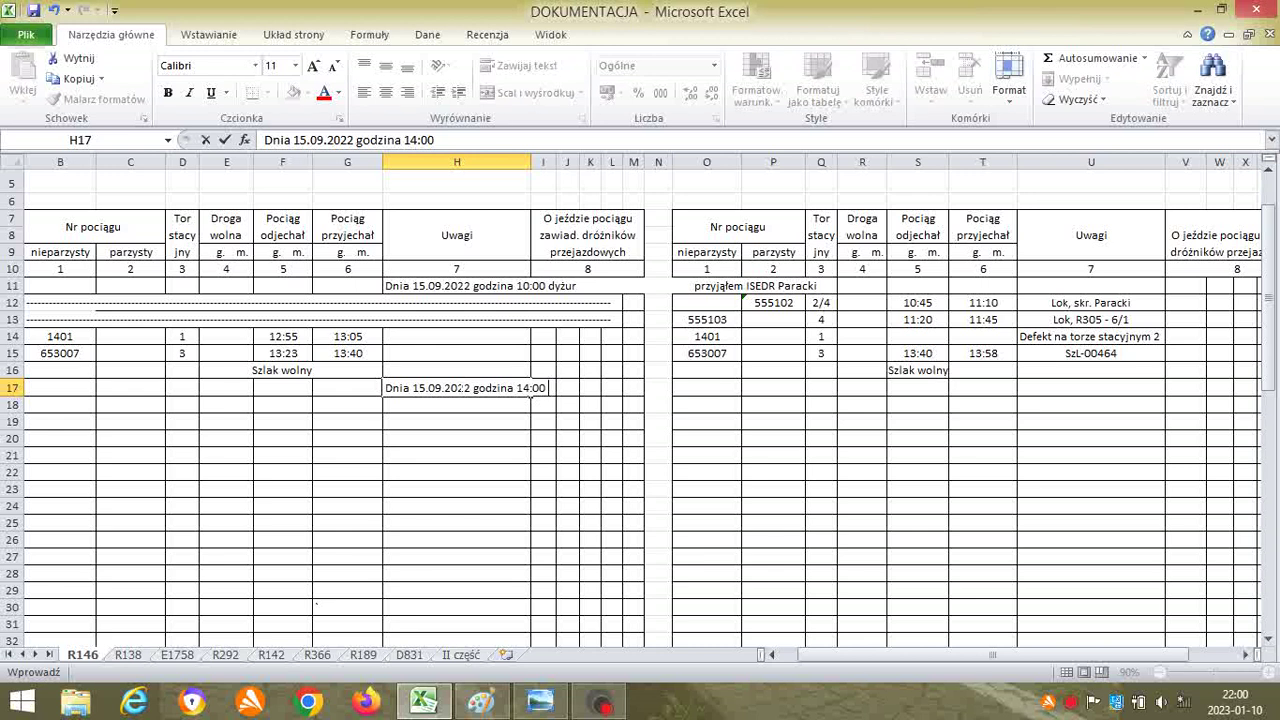
type(" dyżur")
- Complete the handover note in O17 of R146 with "przekazałem ISEDR" and the dispatcher's surname, spelled correctly
left_click(686, 385)
type("p")
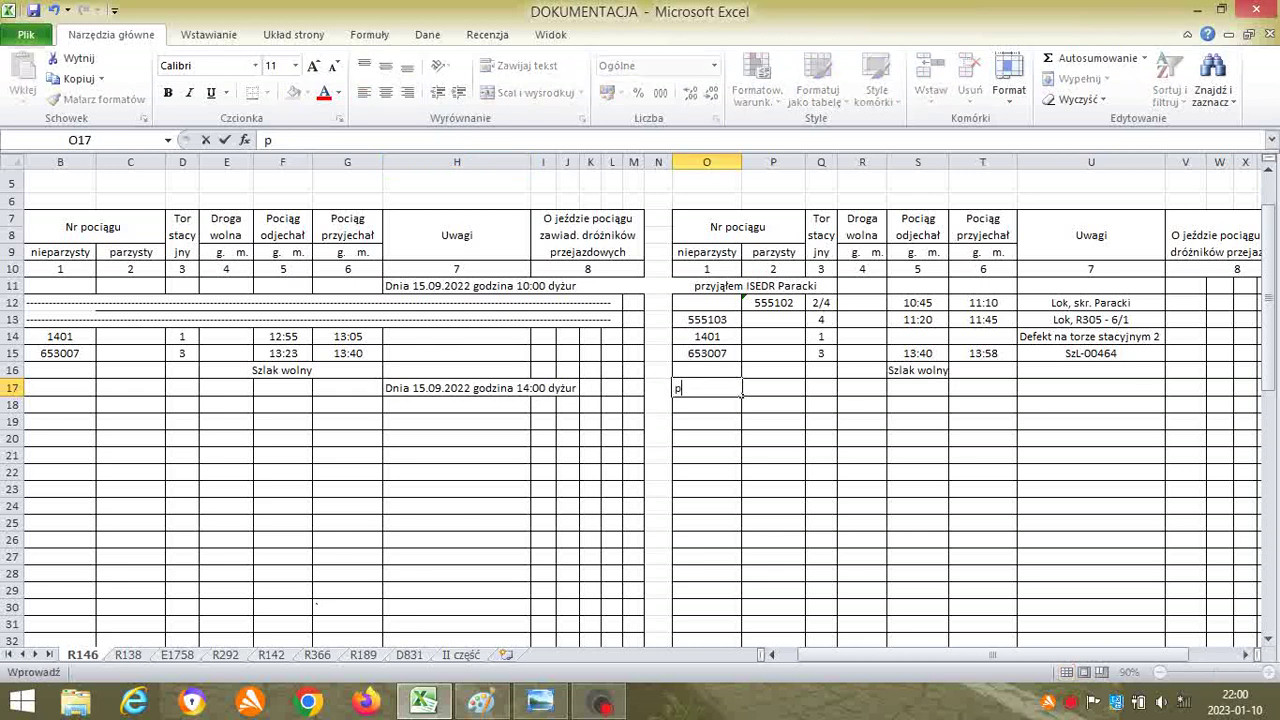
type("rzejaz")
key("BackSpace")
key("BackSpace")
type("kazałem ISEDR")
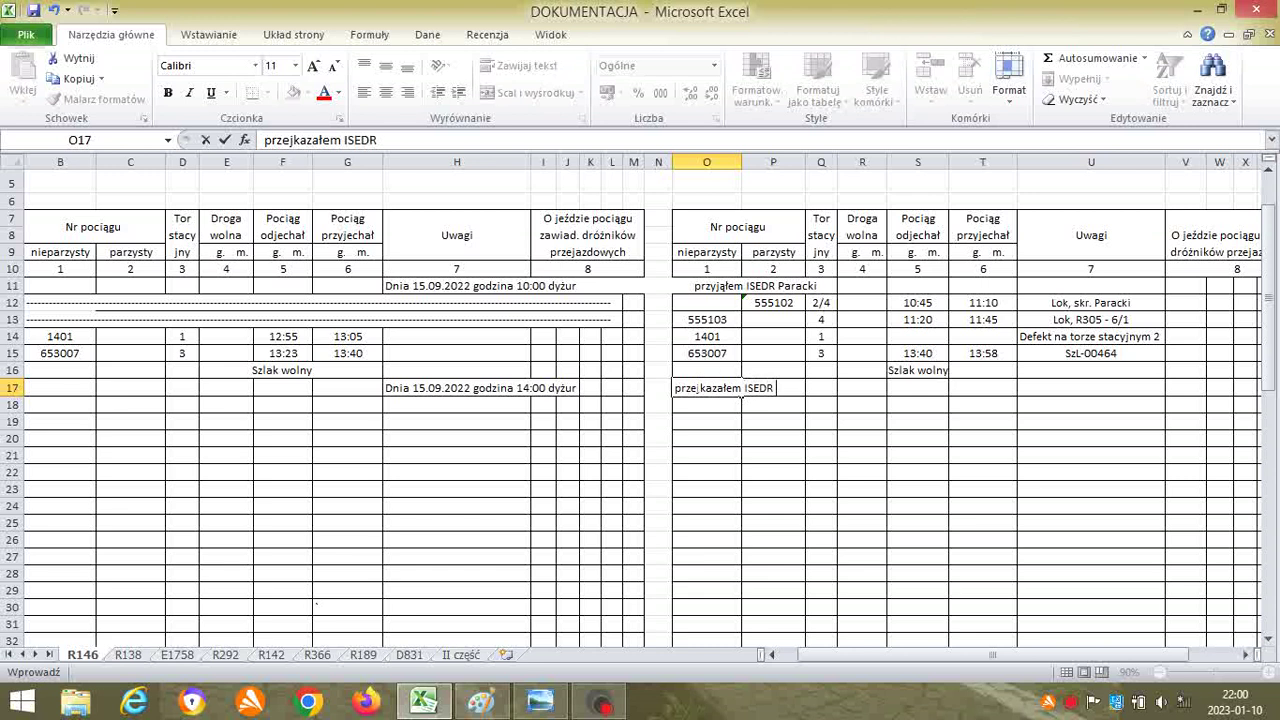
type(" Paracki")
left_click(757, 478)
left_click(696, 385)
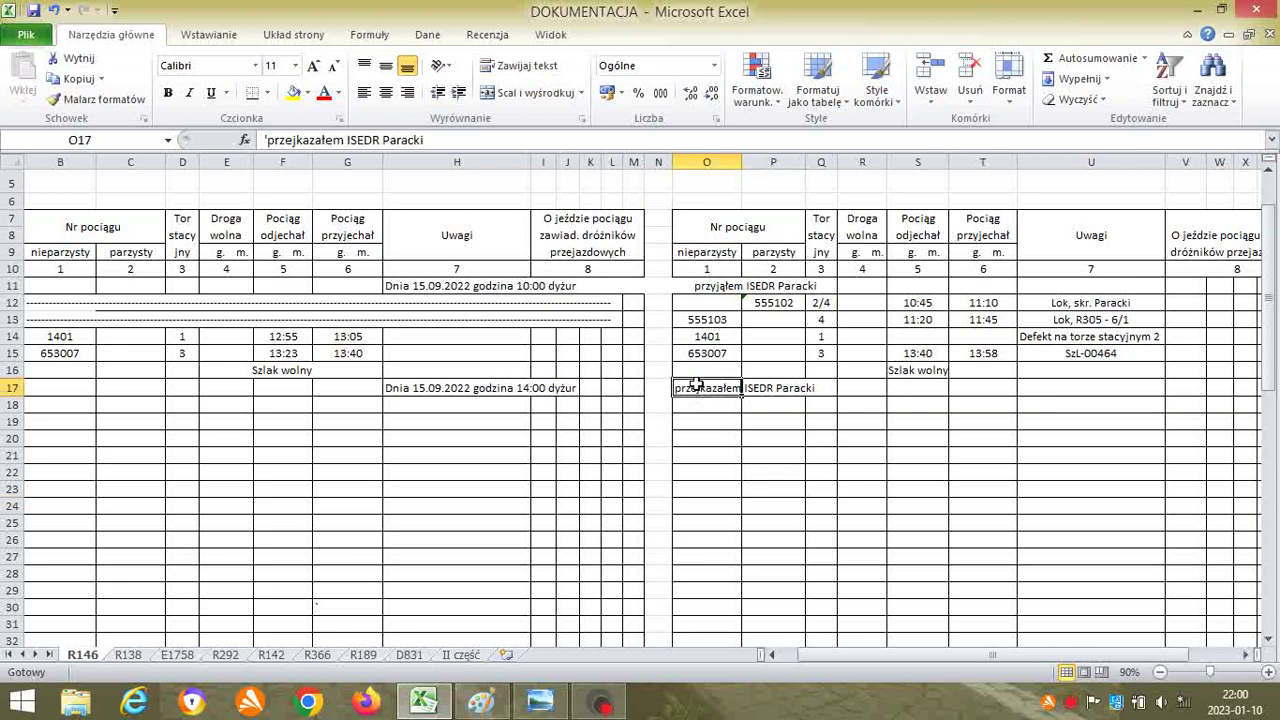
double_click(696, 385)
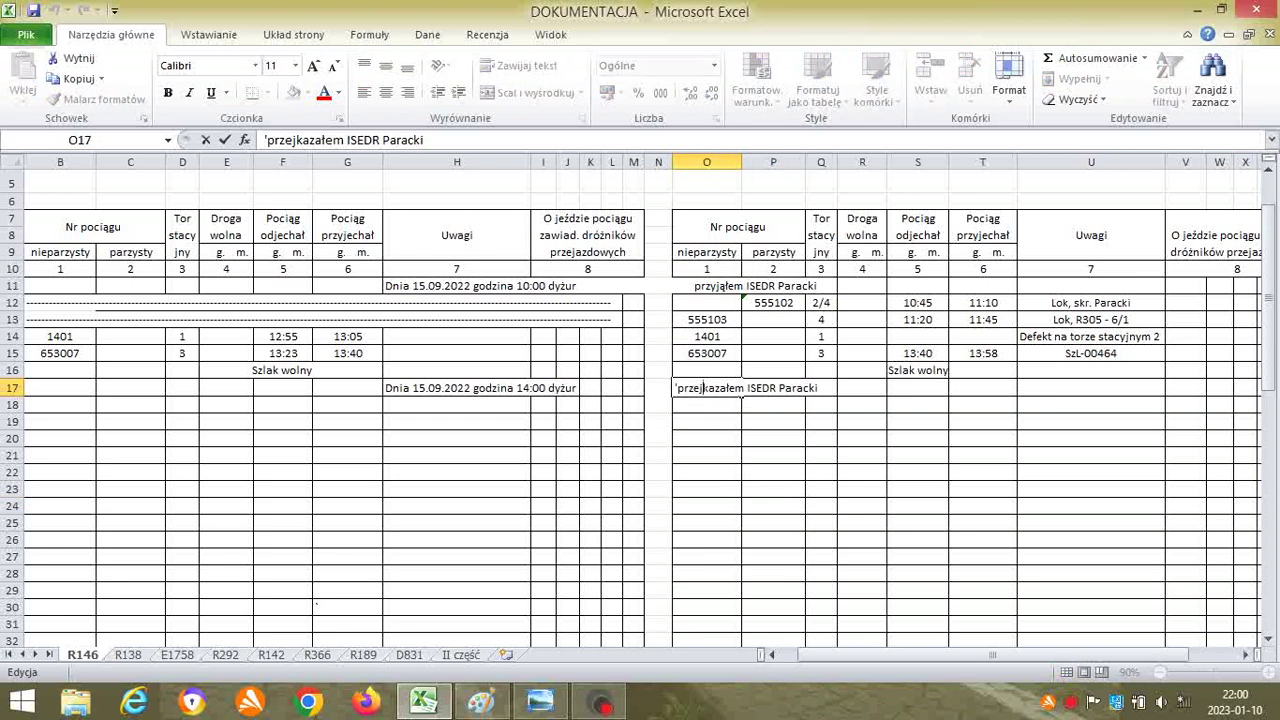
key("BackSpace")
left_click(728, 485)
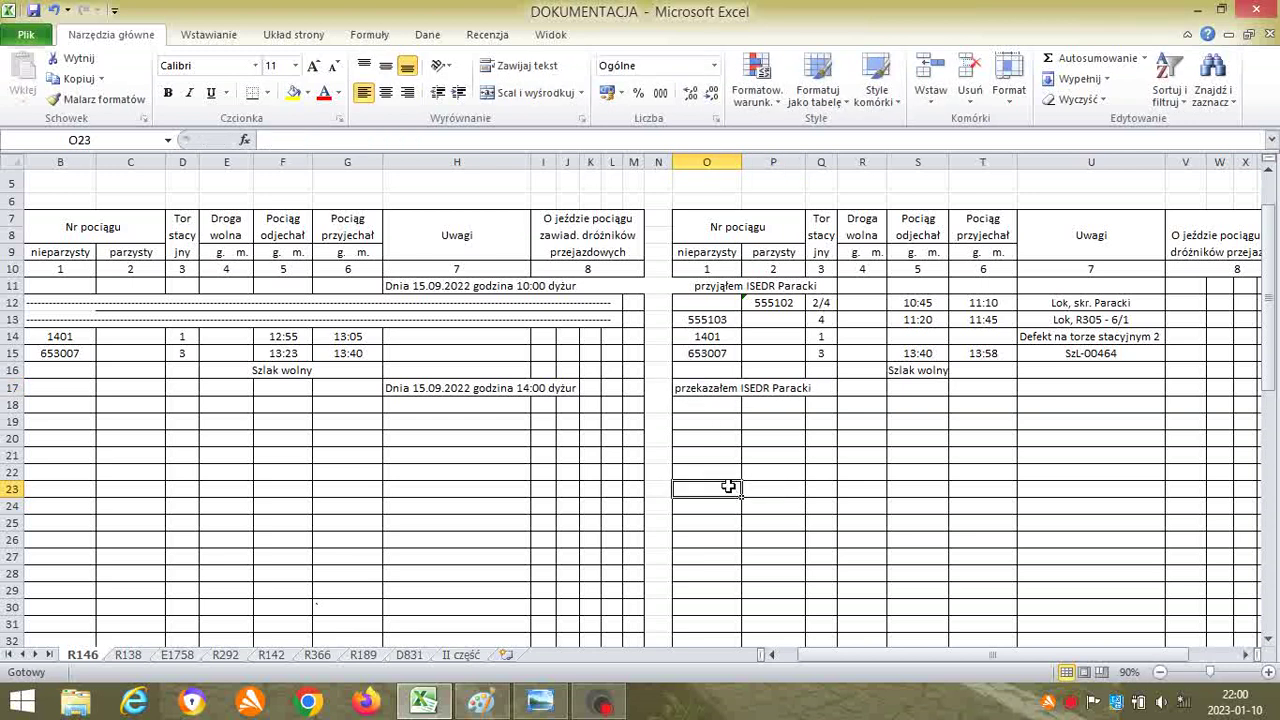
- Enter "Dnia 15.09.2022 godzina 14:00 dyżur przekazałem ISEDR" with the dispatcher's surname in row 19 of the R138 log
left_click(128, 654)
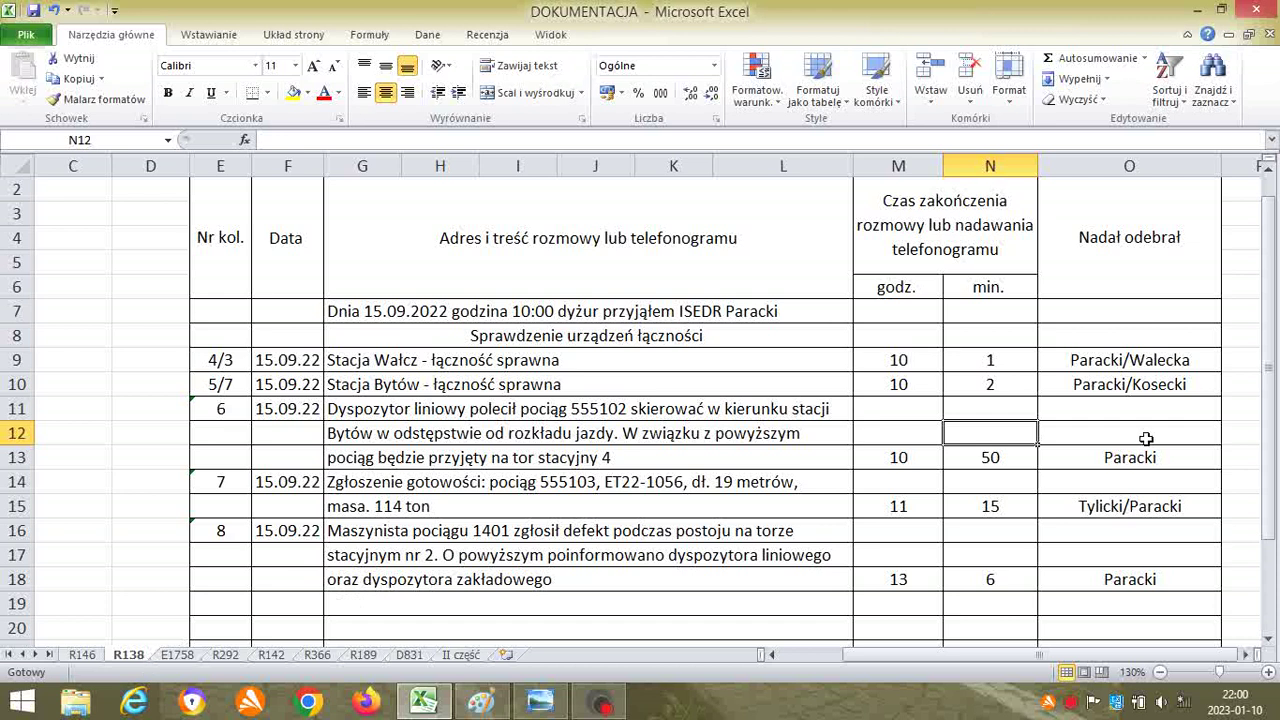
left_click(356, 595)
type("Dnia")
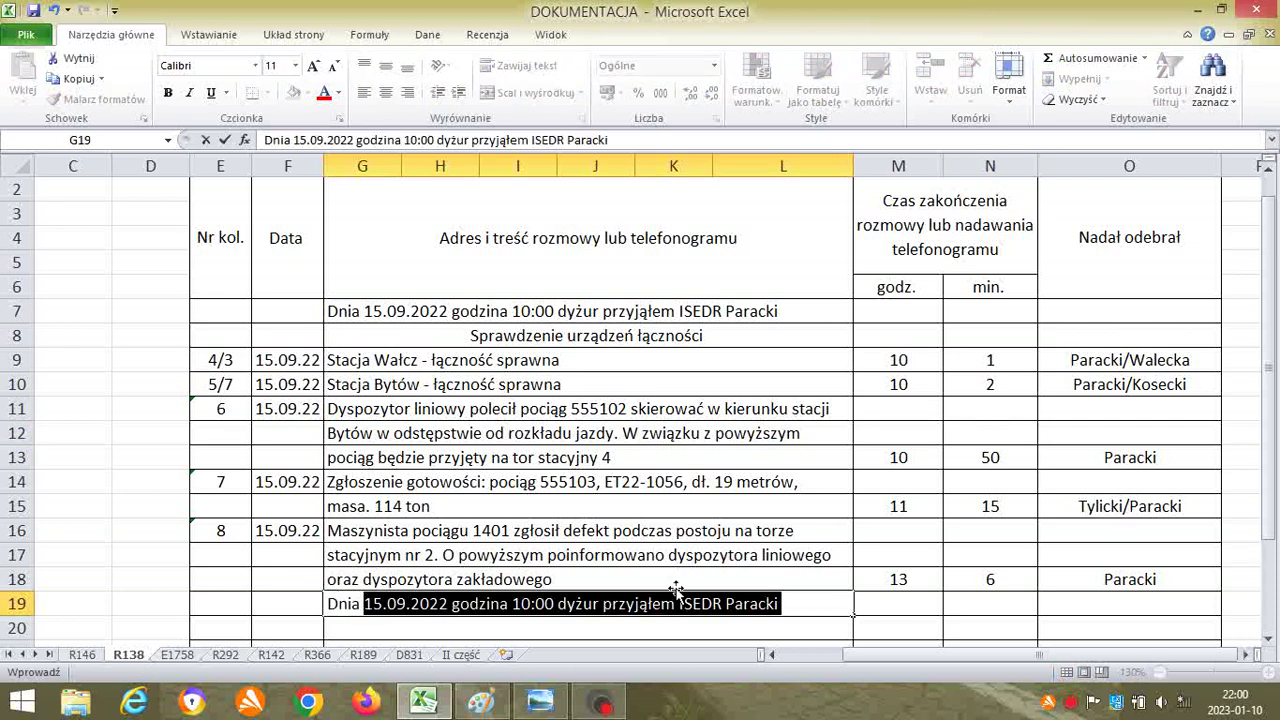
left_click(530, 603)
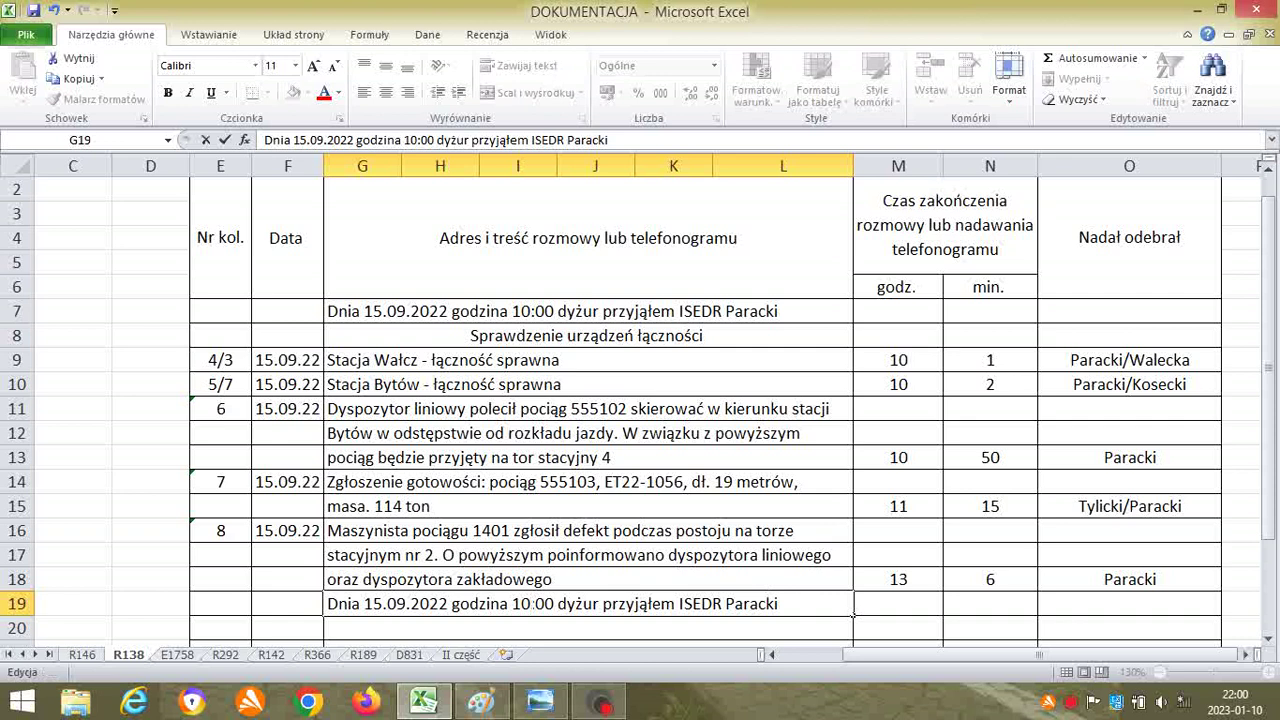
key("BackSpace")
type("4")
left_click(675, 603)
key("BackSpace")
key("BackSpace")
key("BackSpace")
key("BackSpace")
key("BackSpace")
key("BackSpace")
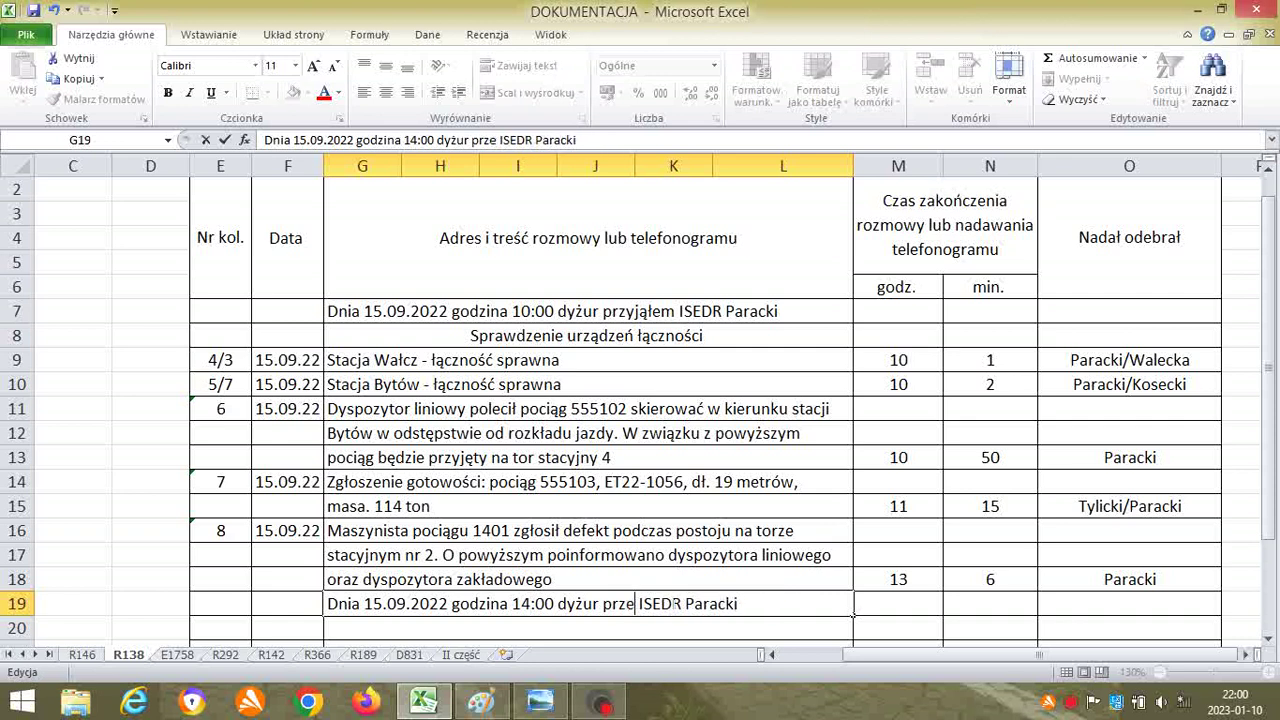
type("ekazałem")
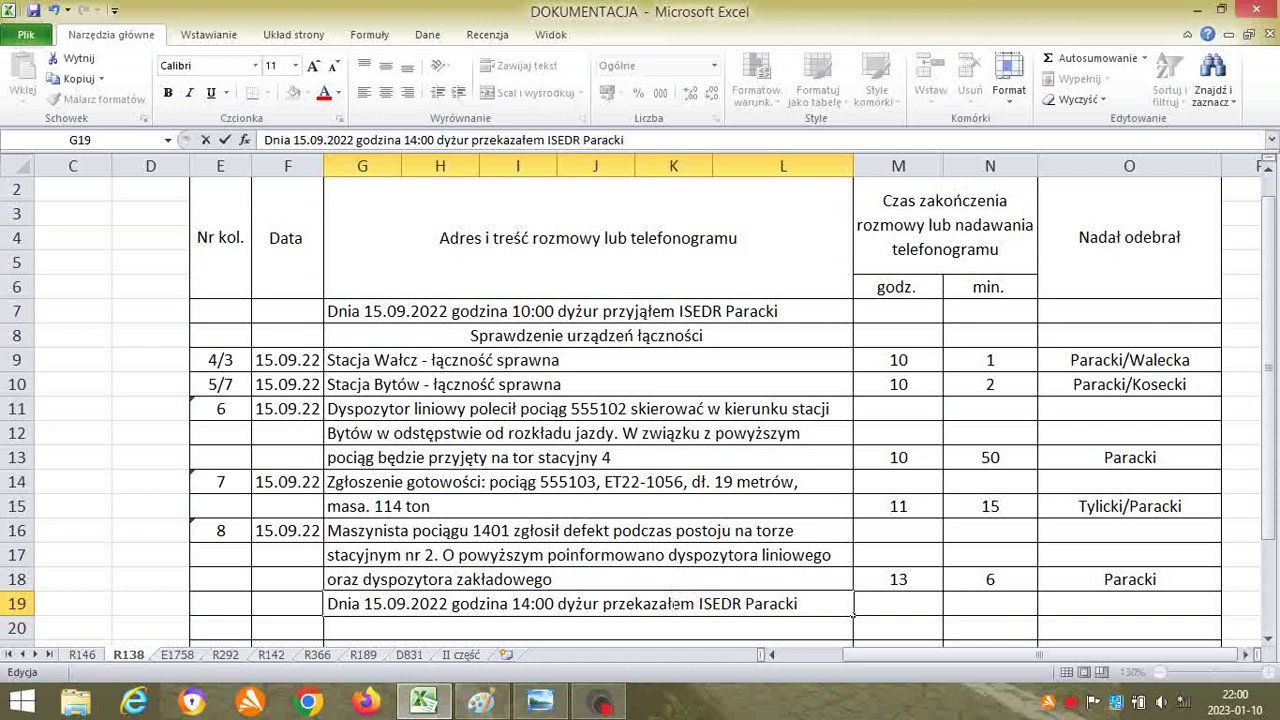
left_click(888, 524)
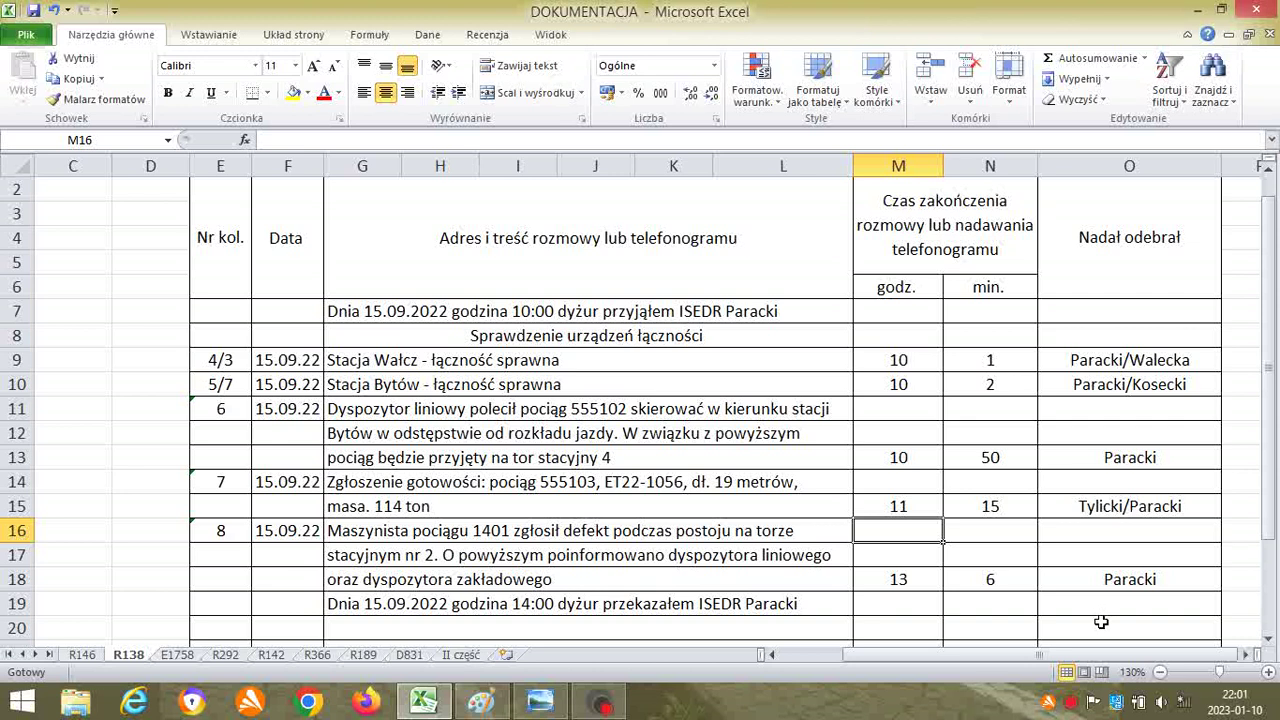
- Check the Zadanie 7 task image against the completed R146 log, including the Bytów-side remarks down to train 1401's defect note
left_click(531, 703)
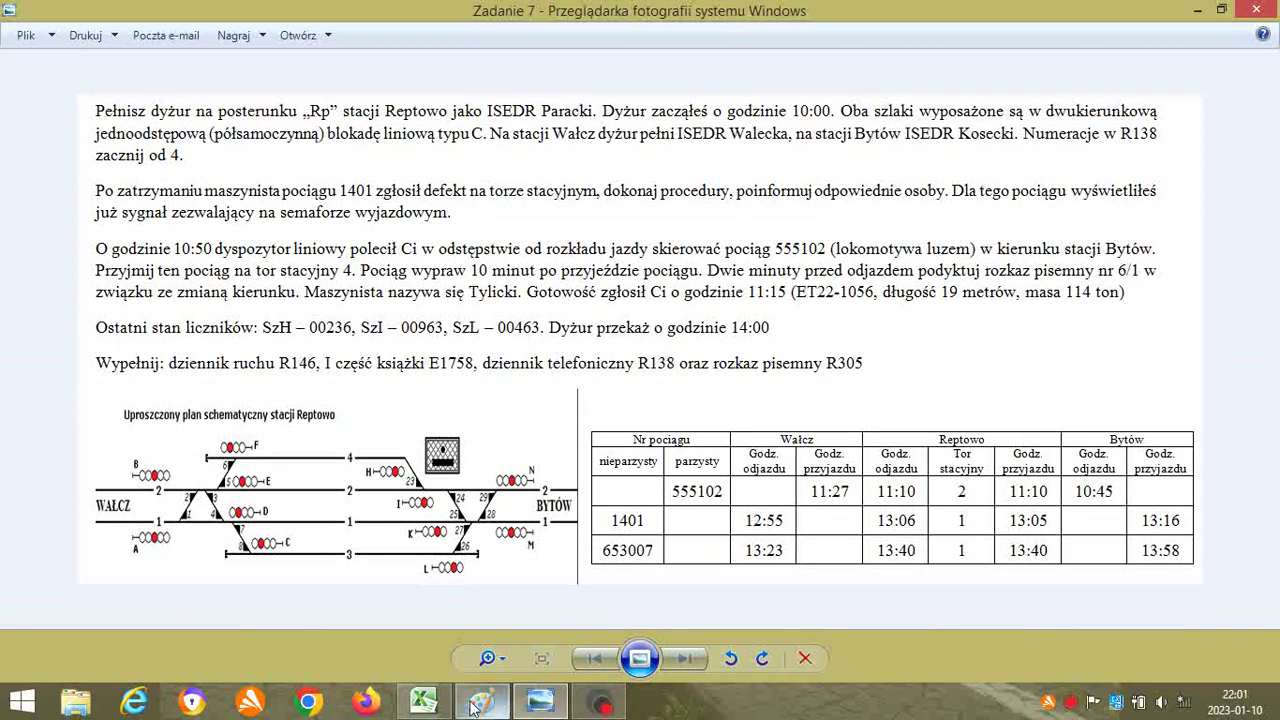
left_click(423, 702)
left_click(82, 655)
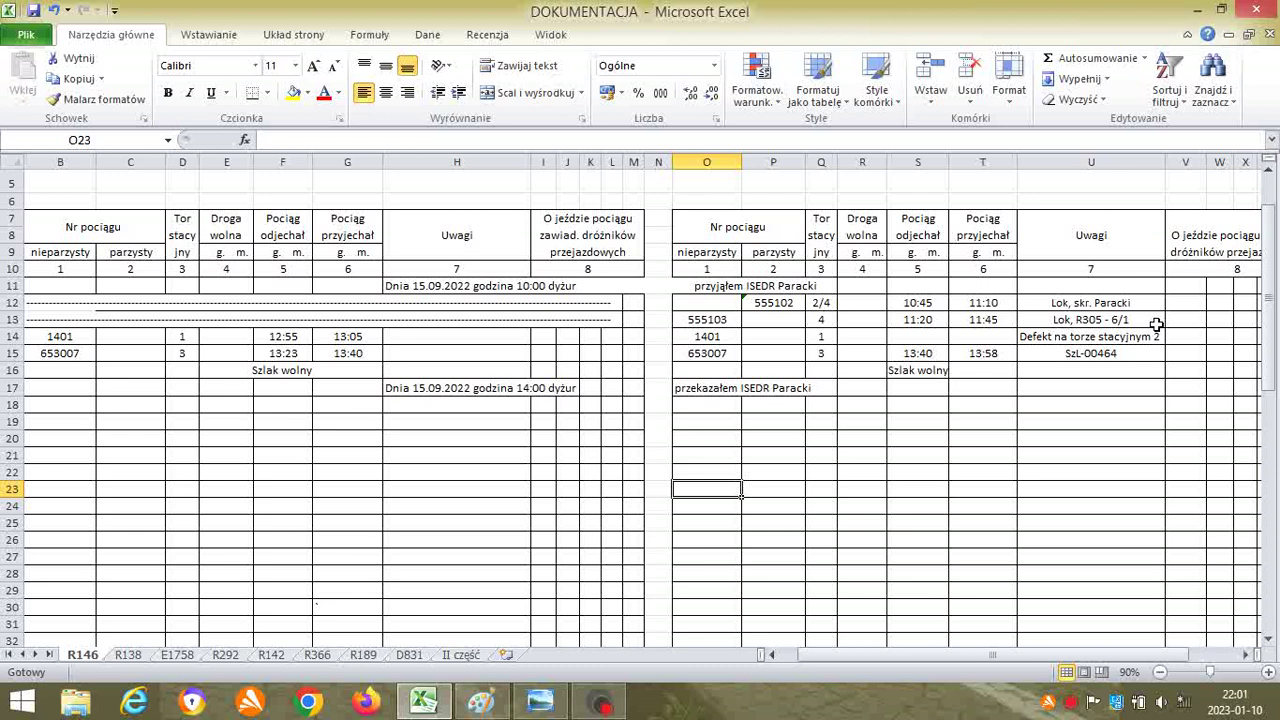
left_click(1098, 289)
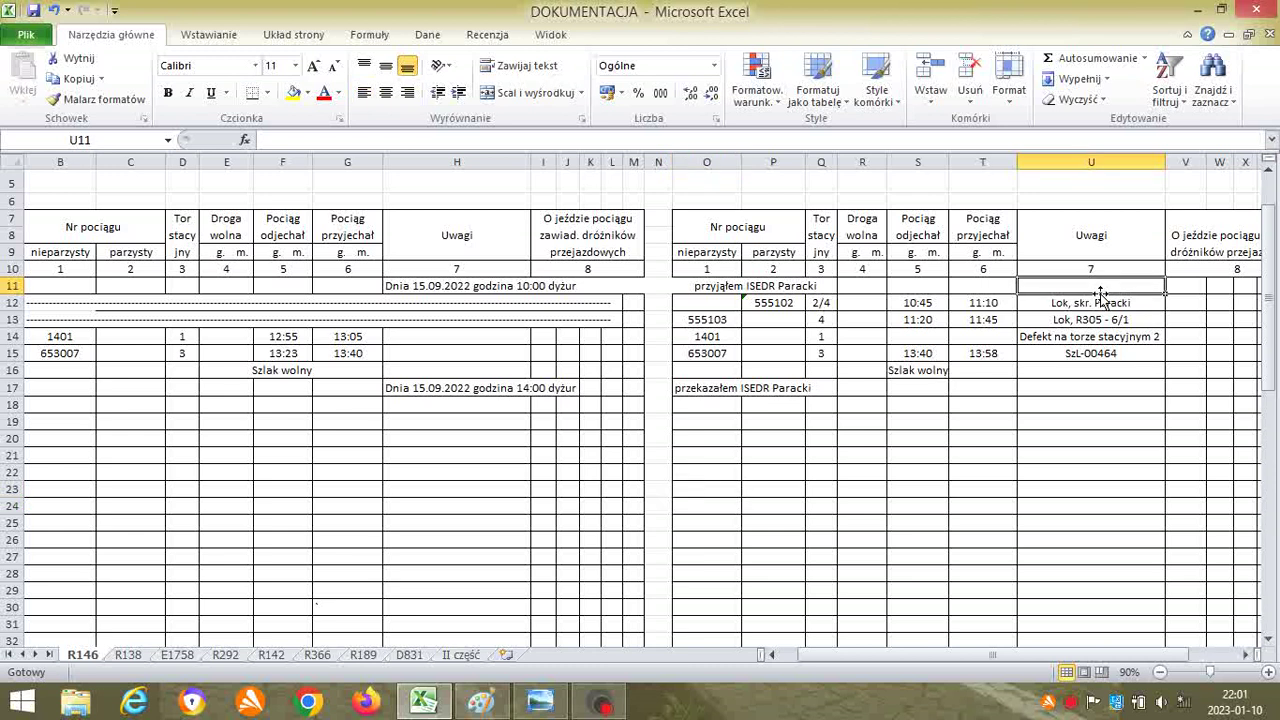
left_click_drag(1100, 296, 1100, 320)
left_click(722, 400)
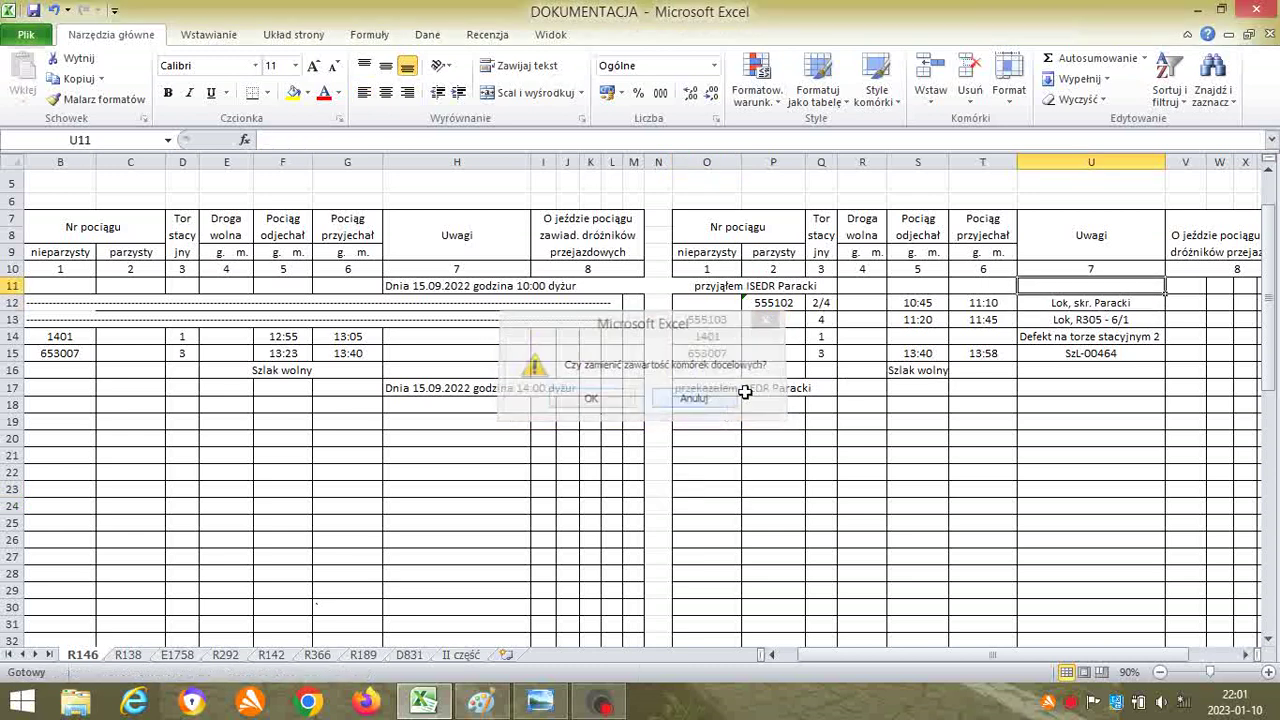
left_click(1085, 340)
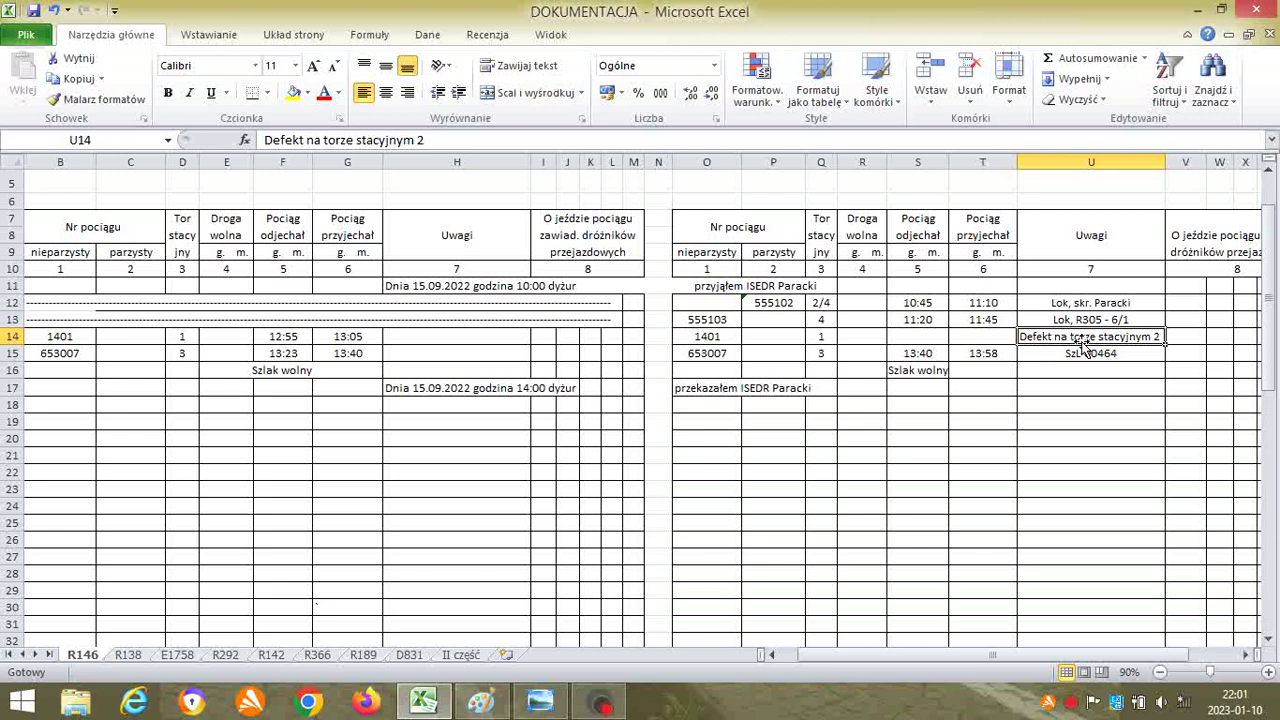
- Review the R138 and E1758 sheets, and switch to Paint to examine written order R-305
left_click(145, 655)
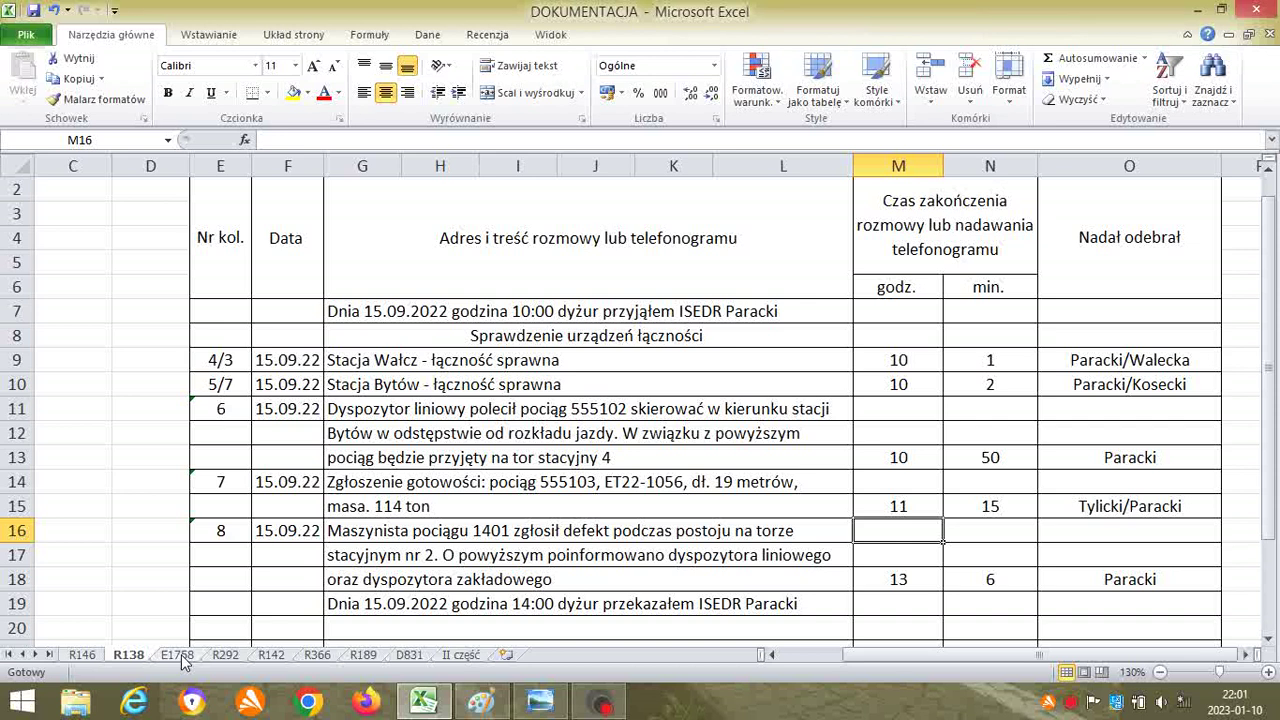
left_click(181, 660)
left_click(592, 478)
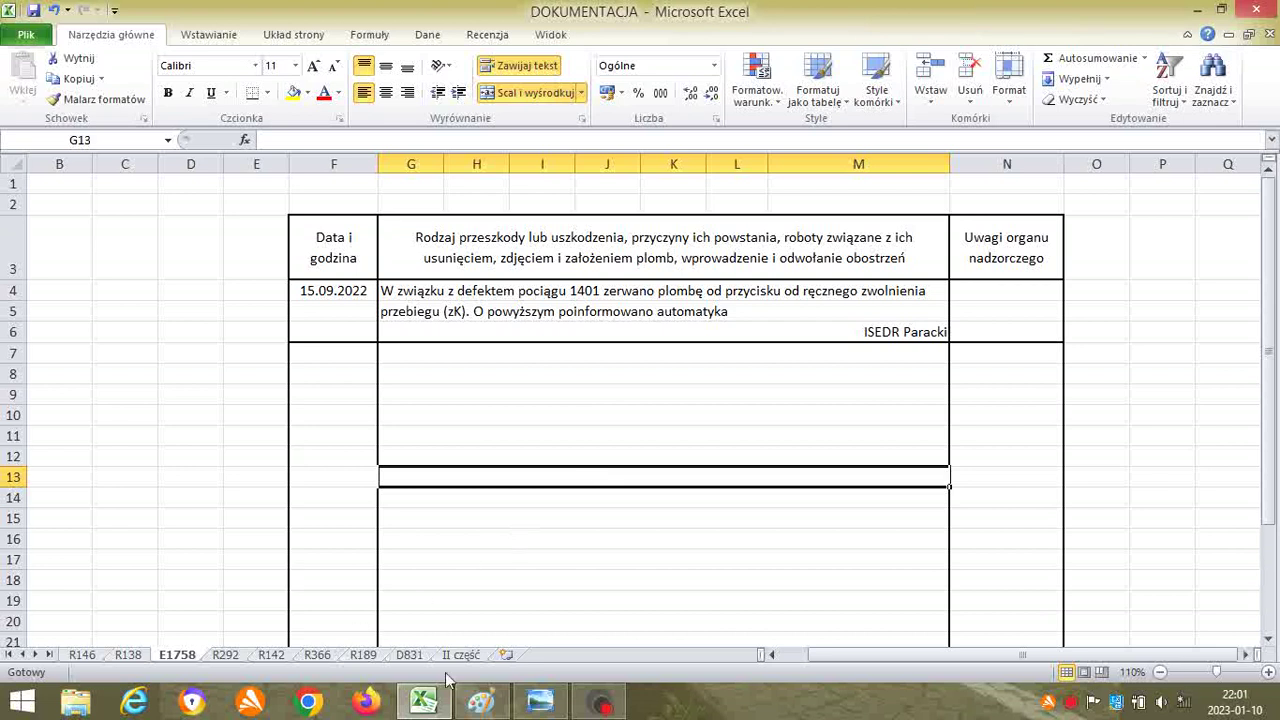
left_click(497, 706)
mouse_move(1272, 237)
left_mouse_down()
mouse_move(1277, 488)
mouse_move(1277, 210)
left_mouse_up()
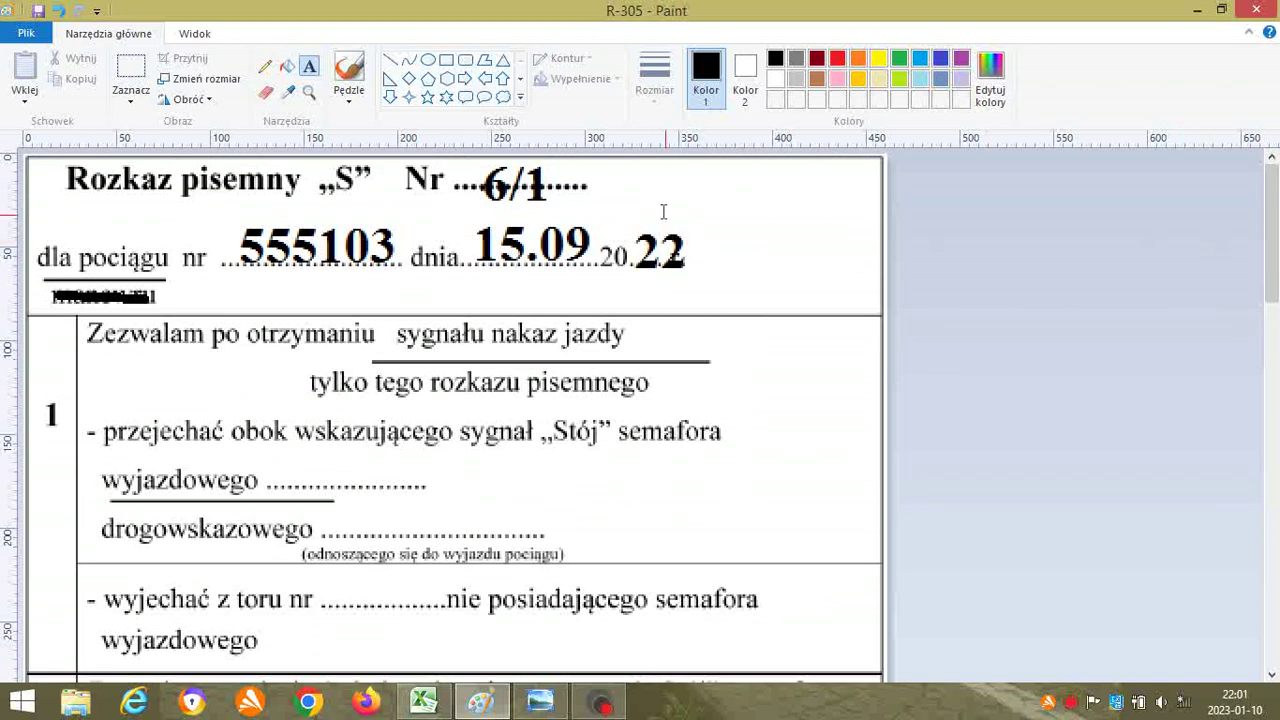